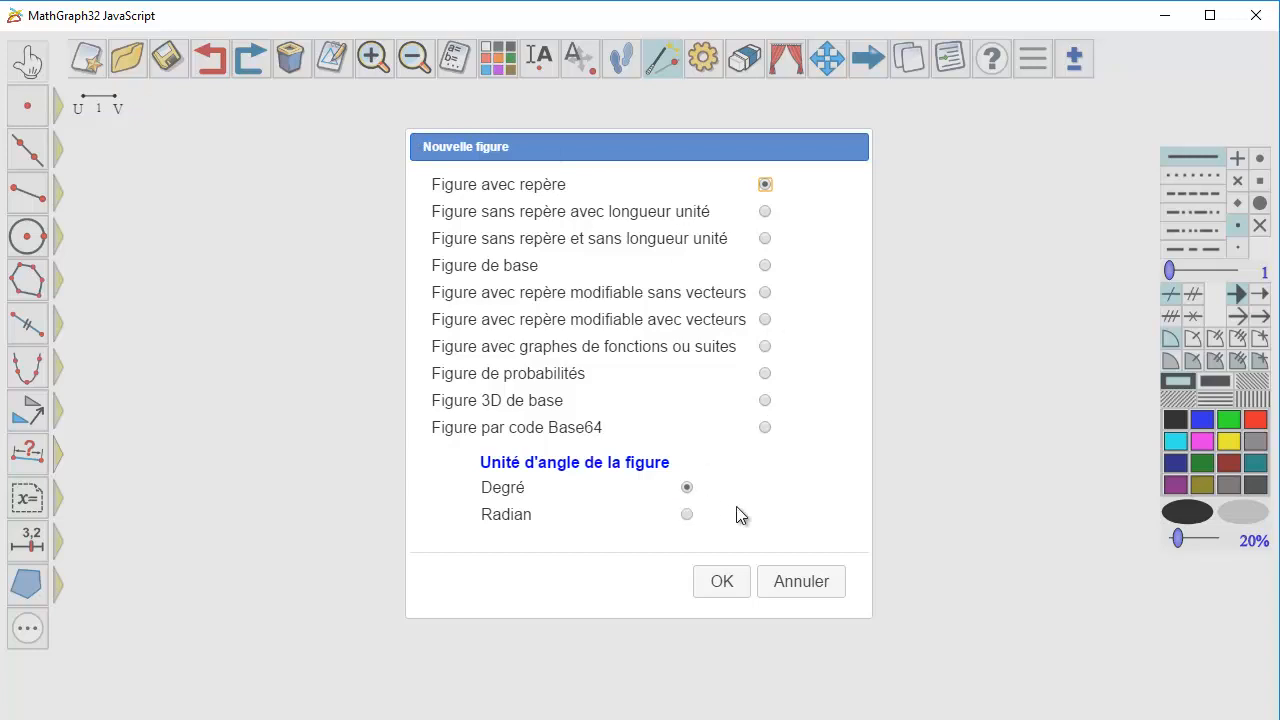
# Start a new figure with an orthonormal frame, setting the abscissa origin to 5 and the ordinate origin to 10.
pyautogui.click(728, 588)
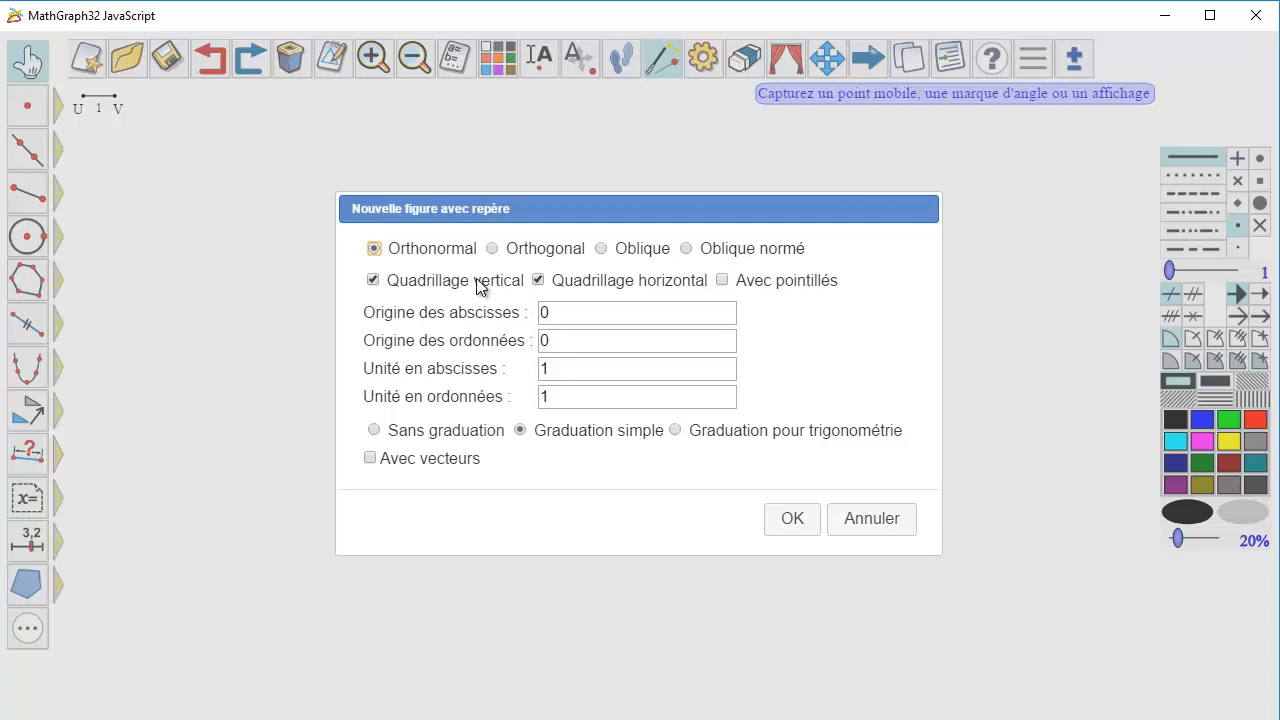
pyautogui.click(576, 313)
pyautogui.press('BackSpace')
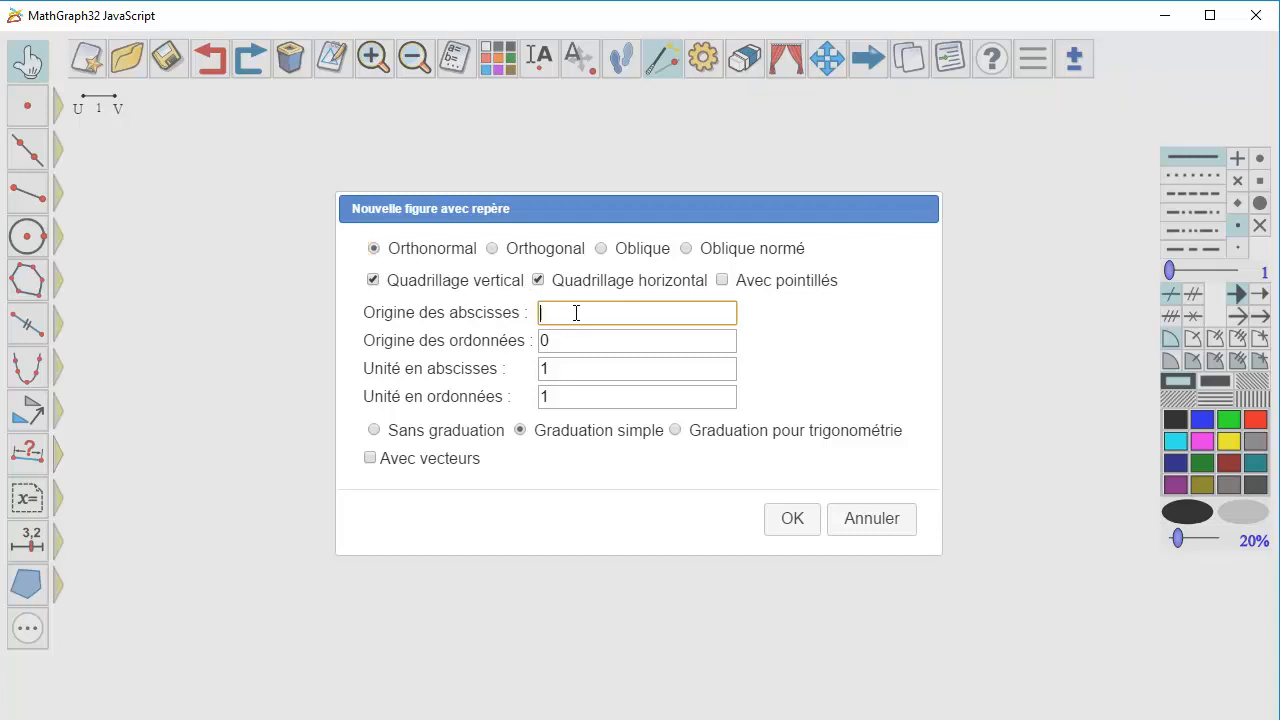
pyautogui.write('5')
pyautogui.click(556, 341)
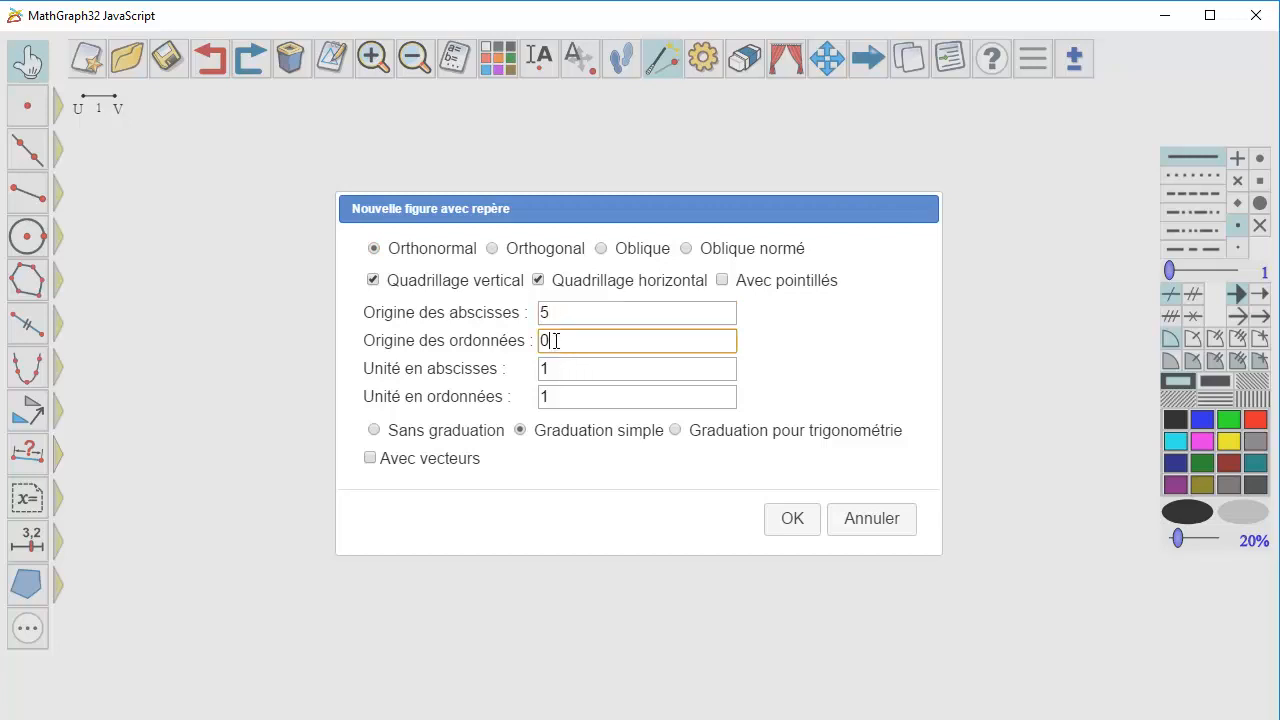
pyautogui.press('BackSpace')
pyautogui.write('10')
# Set the abscissa unit to 5 and the ordinate unit to 10, and create the figure.
pyautogui.click(547, 369)
pyautogui.press('BackSpace')
pyautogui.write('5')
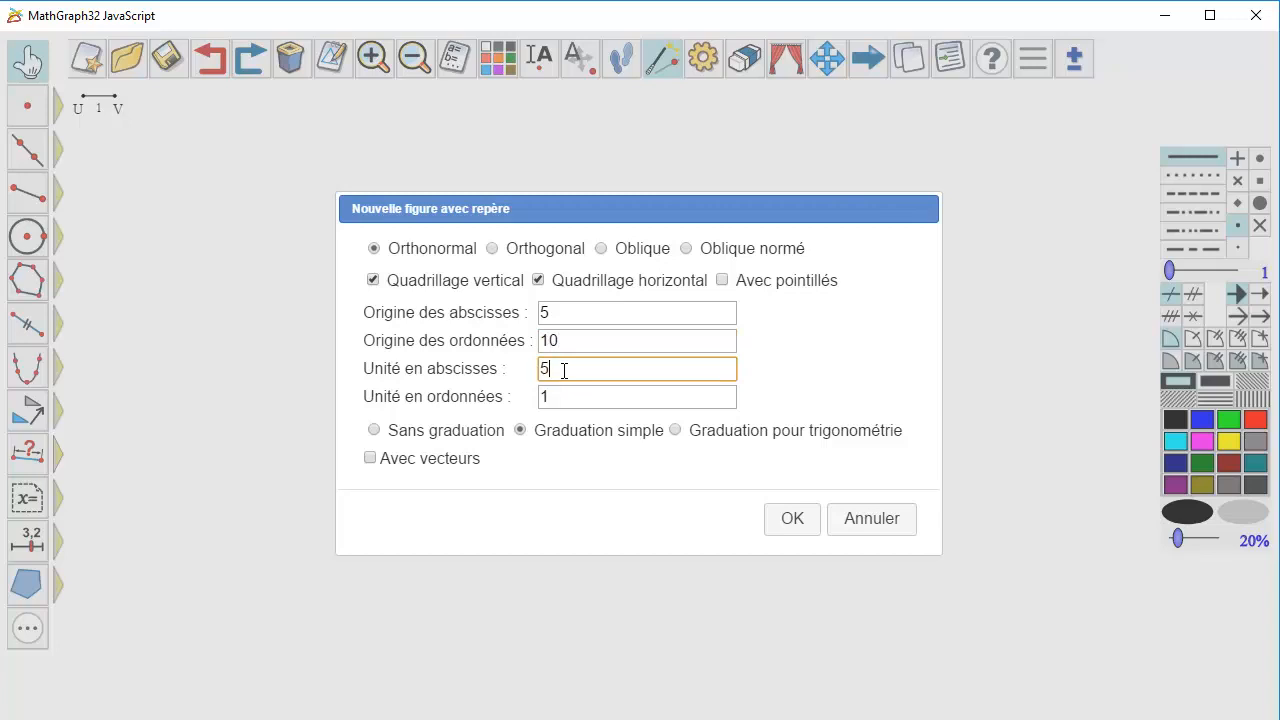
pyautogui.click(549, 398)
pyautogui.press('BackSpace')
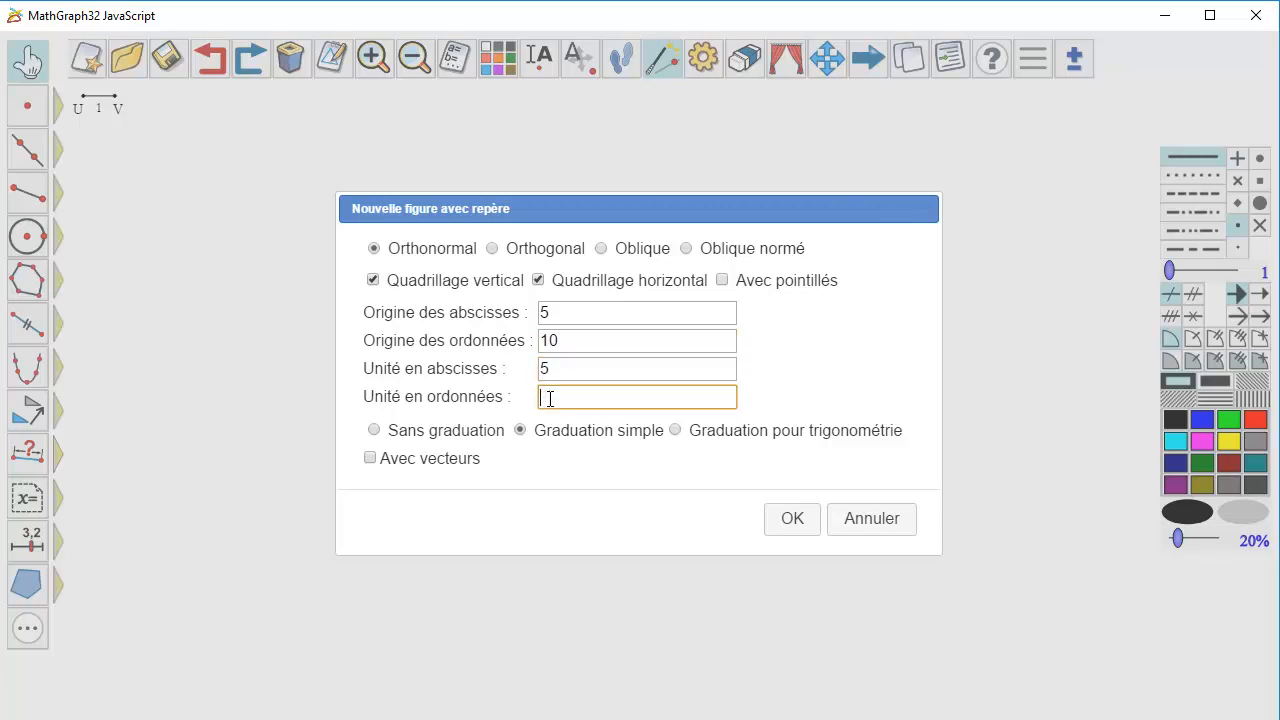
pyautogui.write('10')
pyautogui.click(803, 524)
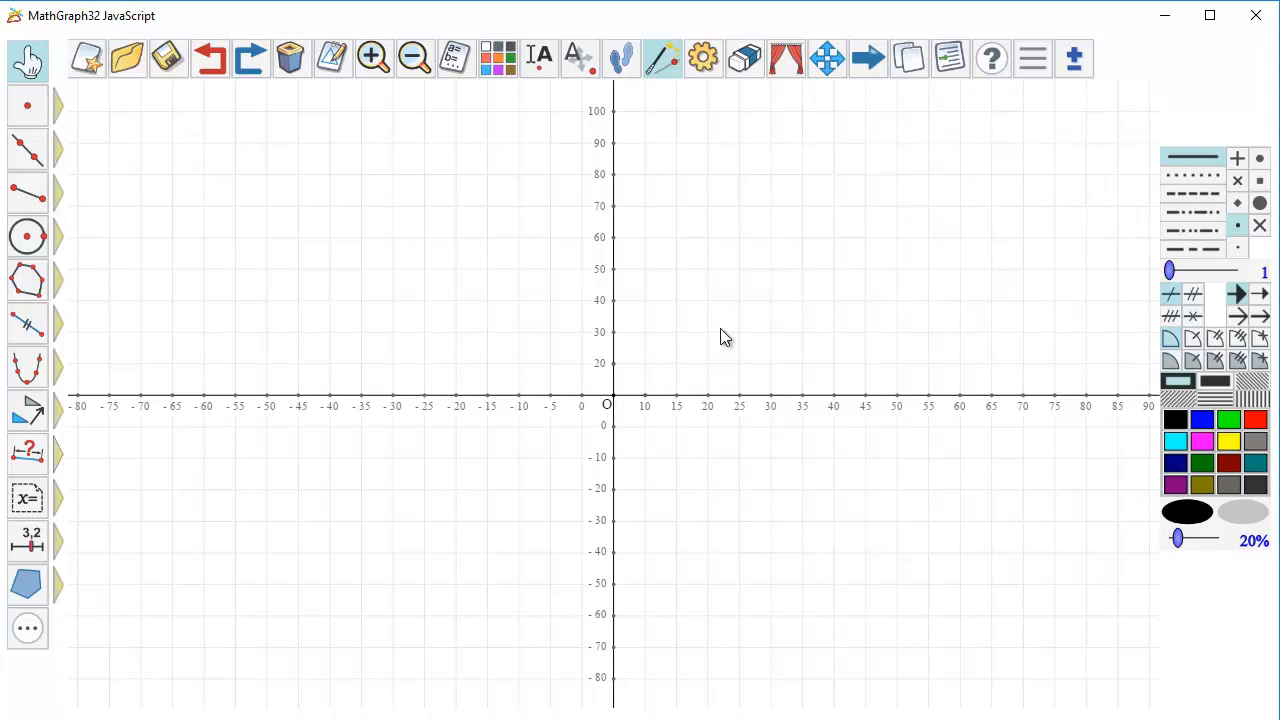
# Create a blue point by coordinates with abscissa 20 and ordinate 30 in frame (O,I,J).
pyautogui.click(1202, 420)
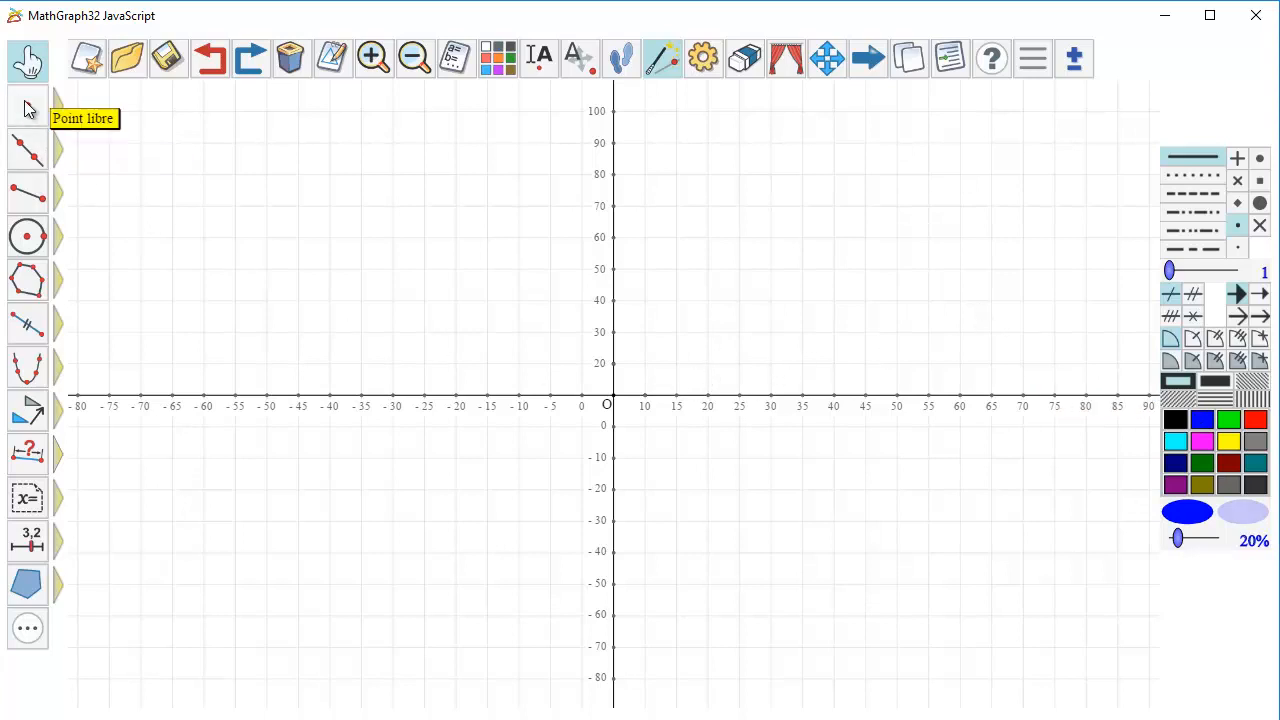
pyautogui.moveTo(28, 110)
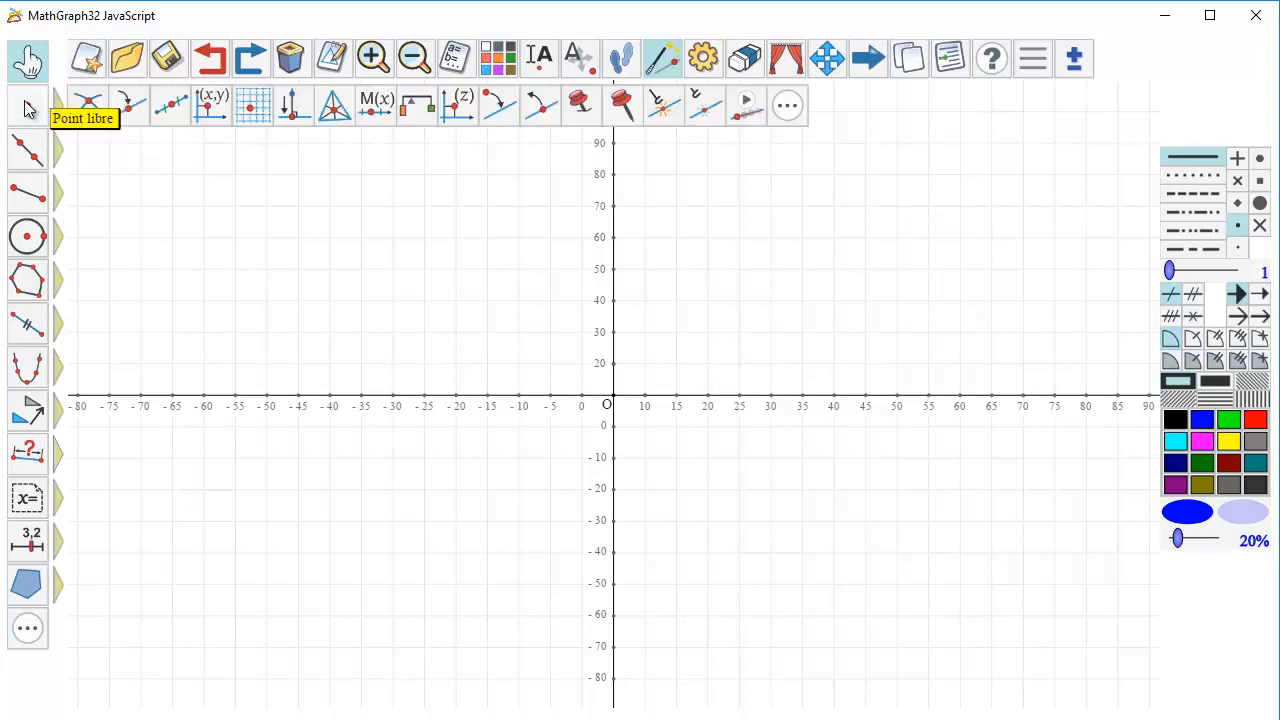
pyautogui.click(204, 104)
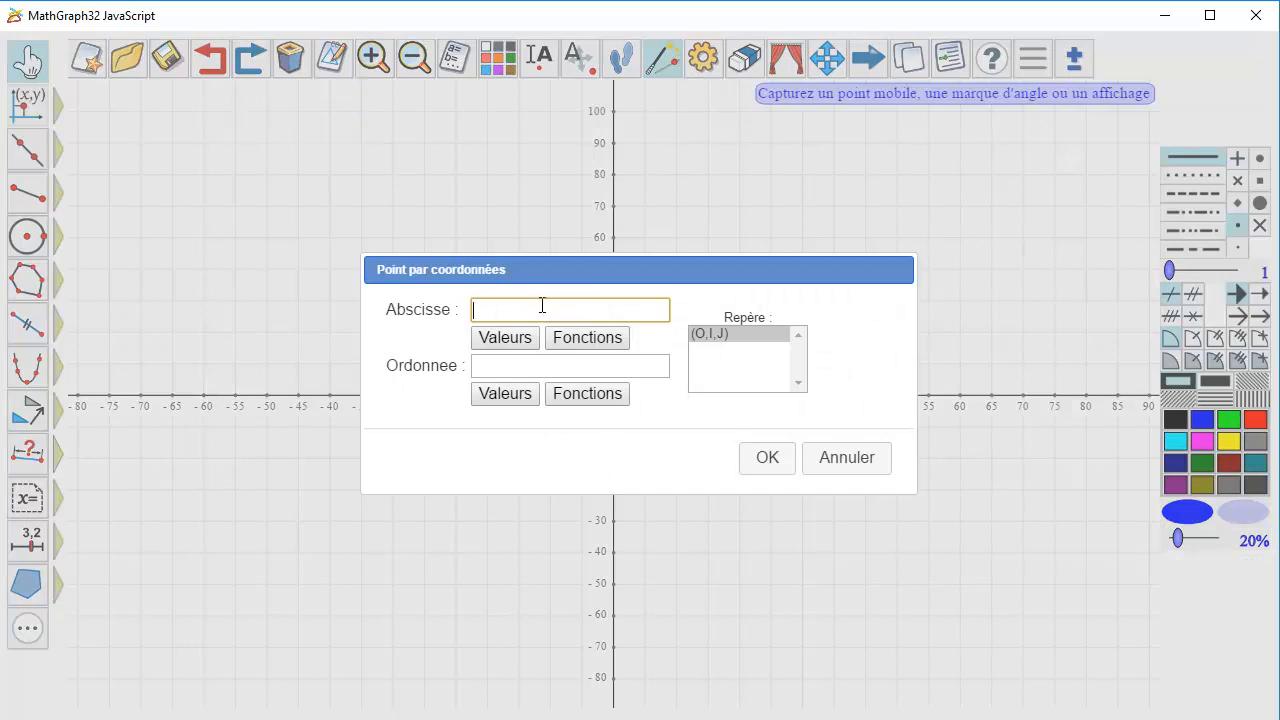
pyautogui.write('20')
pyautogui.press('Tab')
pyautogui.write('30')
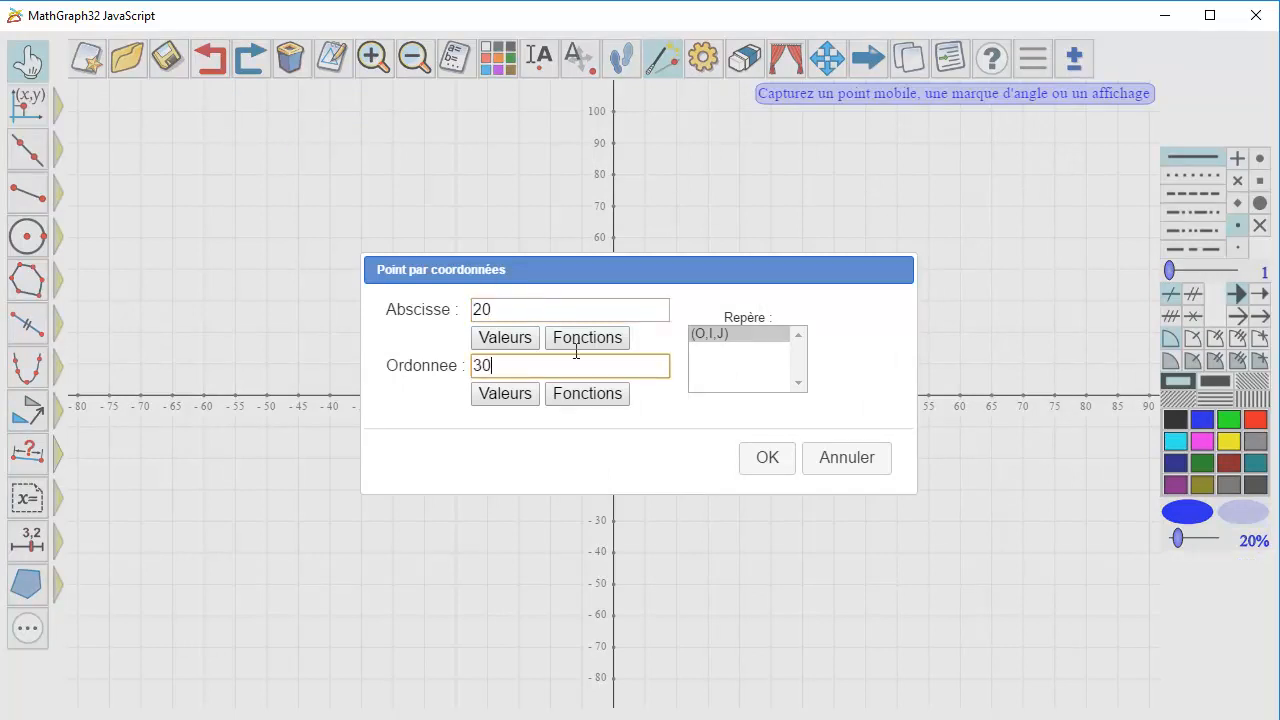
pyautogui.click(765, 460)
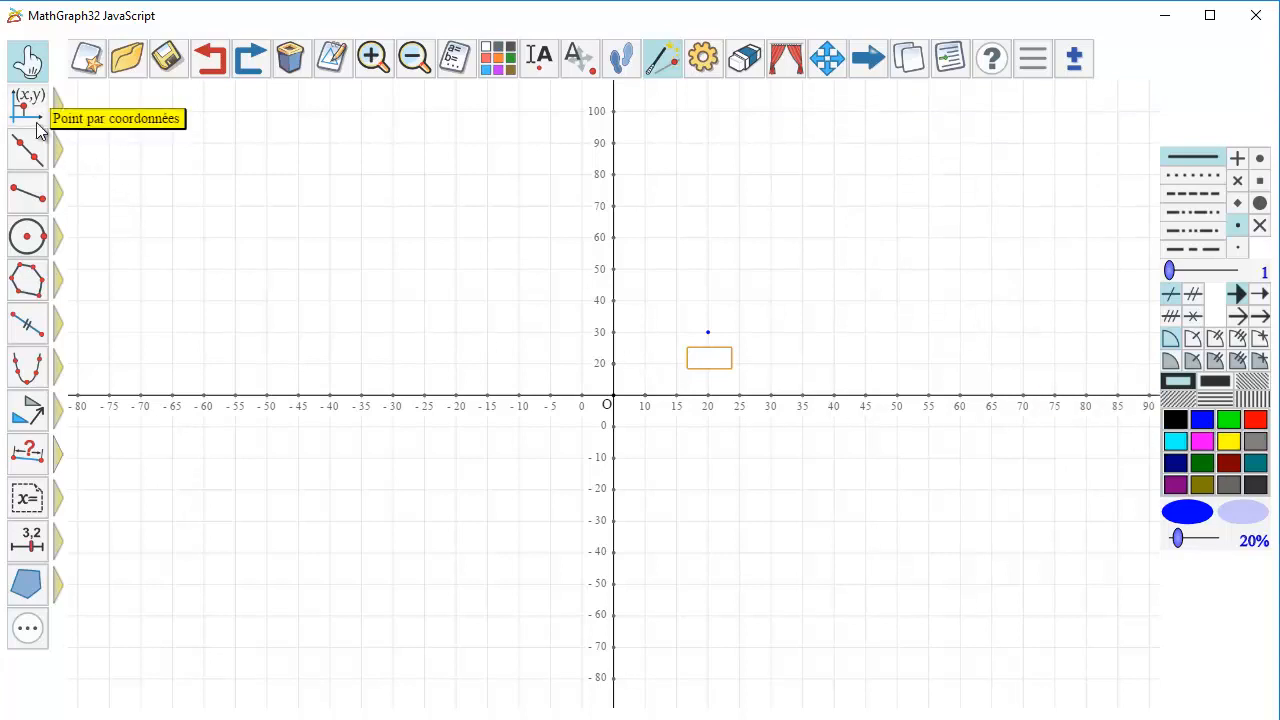
# Place three unnamed free points in the upper-left quadrant at about (-33, 25), (-25, 25) and (-28, 39).
pyautogui.moveTo(30, 100)
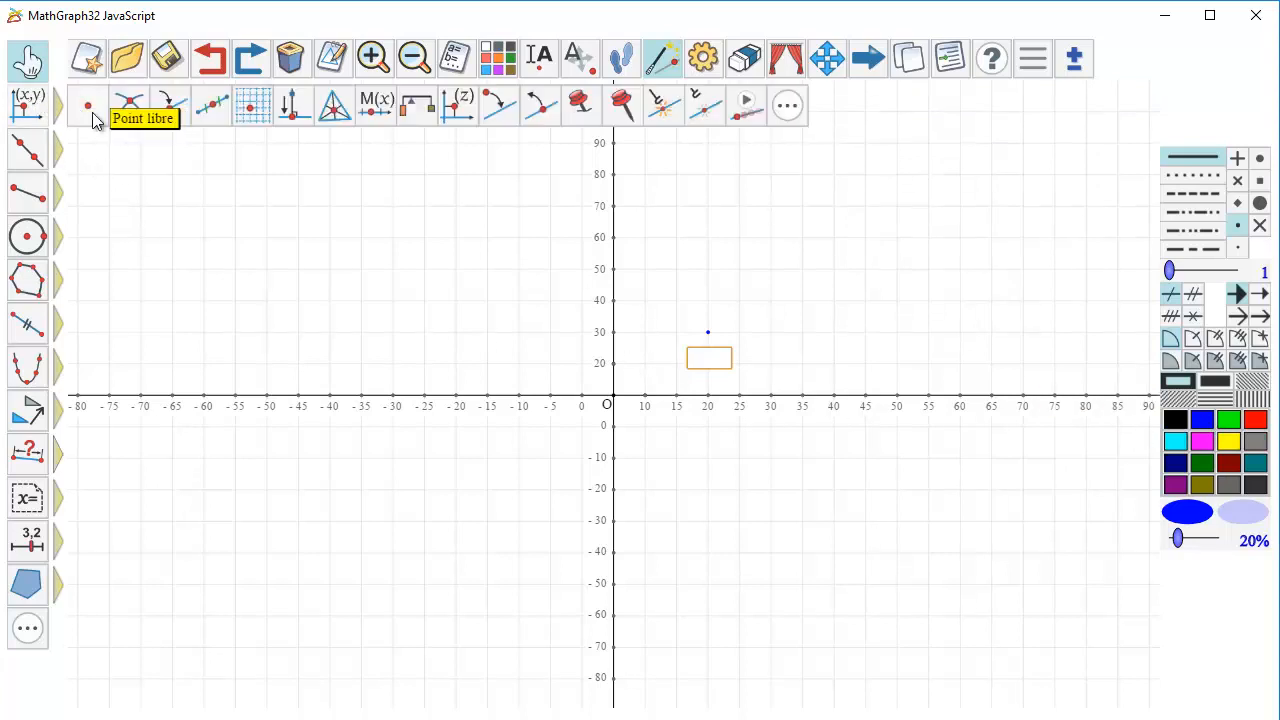
pyautogui.click(90, 106)
pyautogui.click(375, 346)
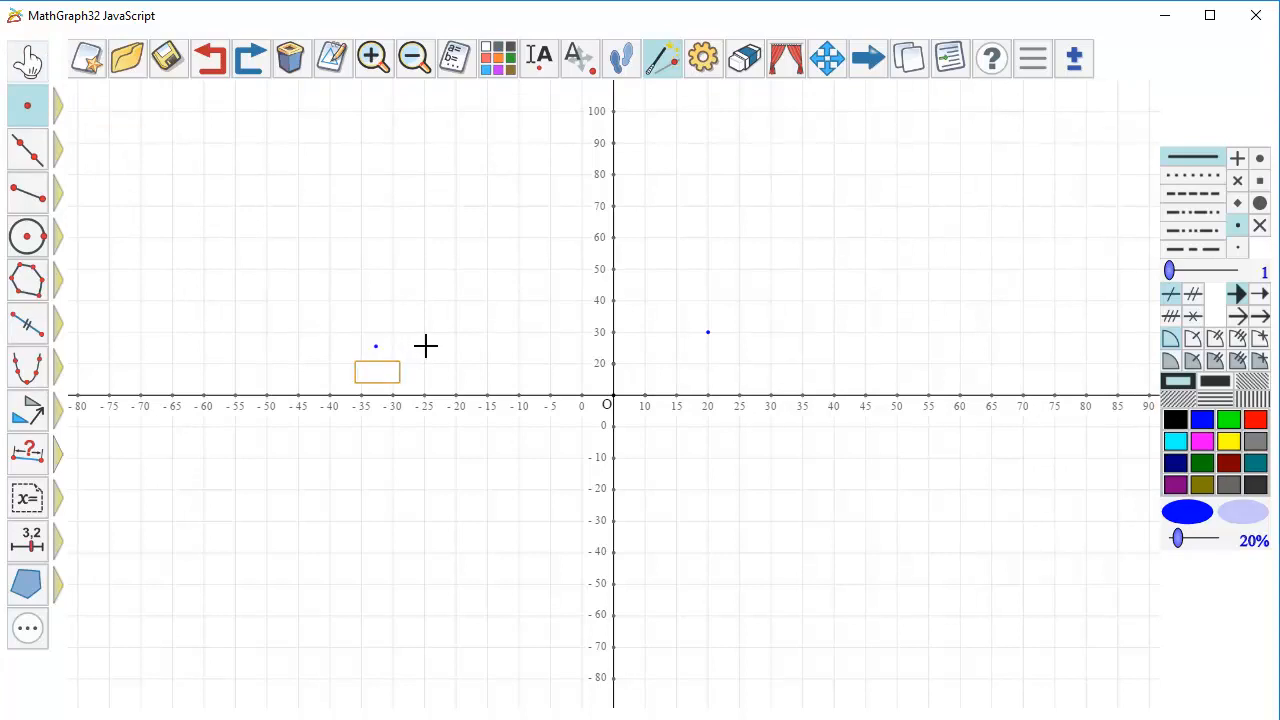
pyautogui.click(426, 348)
pyautogui.click(407, 302)
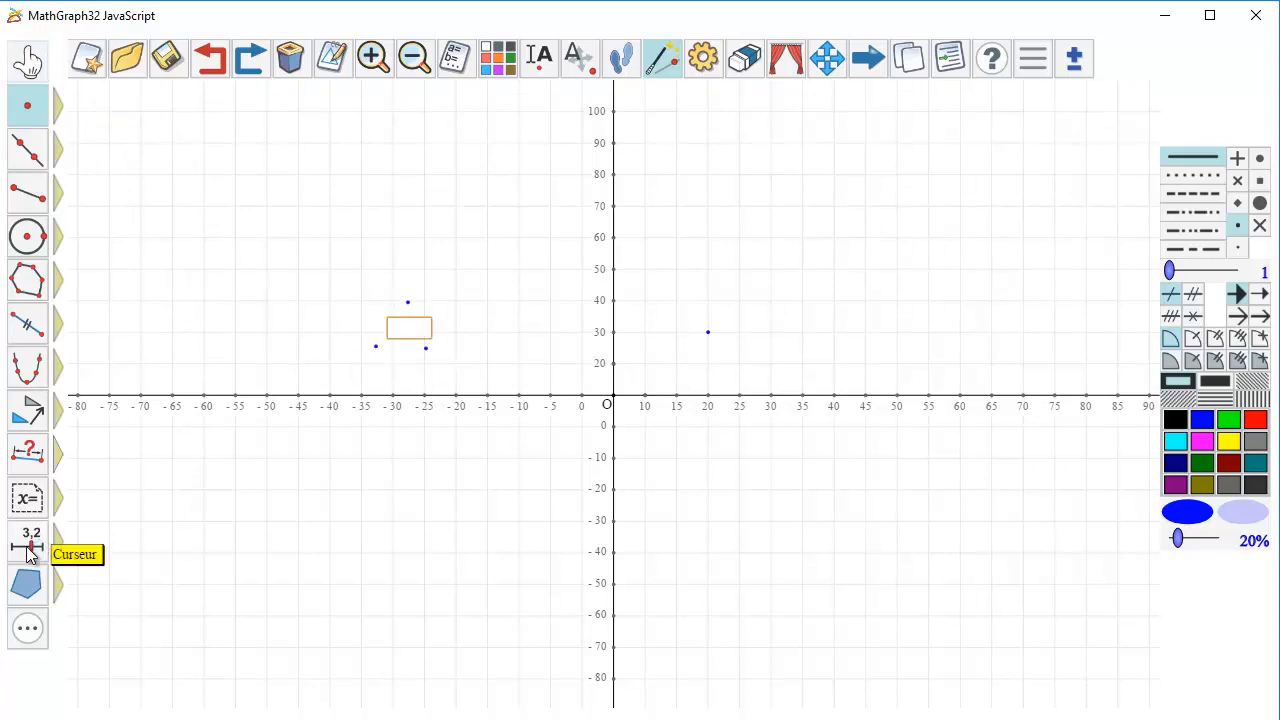
# Create a second frame from the three free points, with the lower-left one as origin, keeping the default grid, origins and units.
pyautogui.moveTo(30, 556)
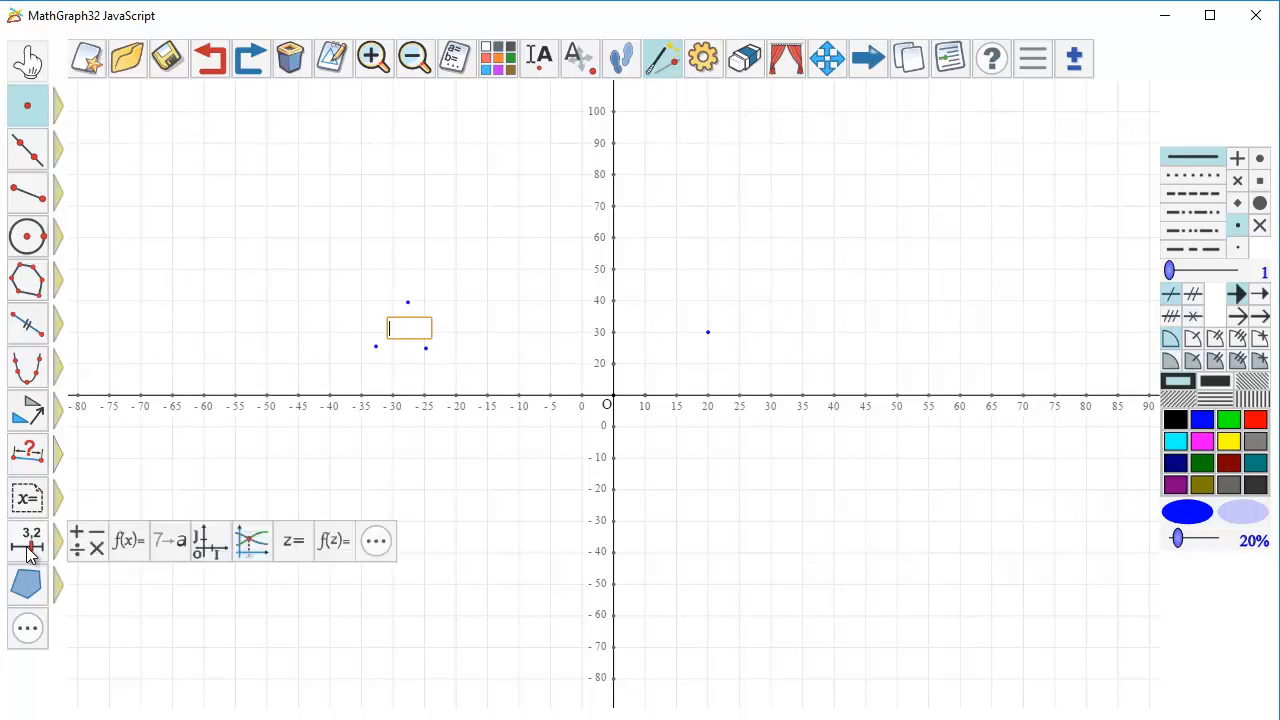
pyautogui.click(208, 540)
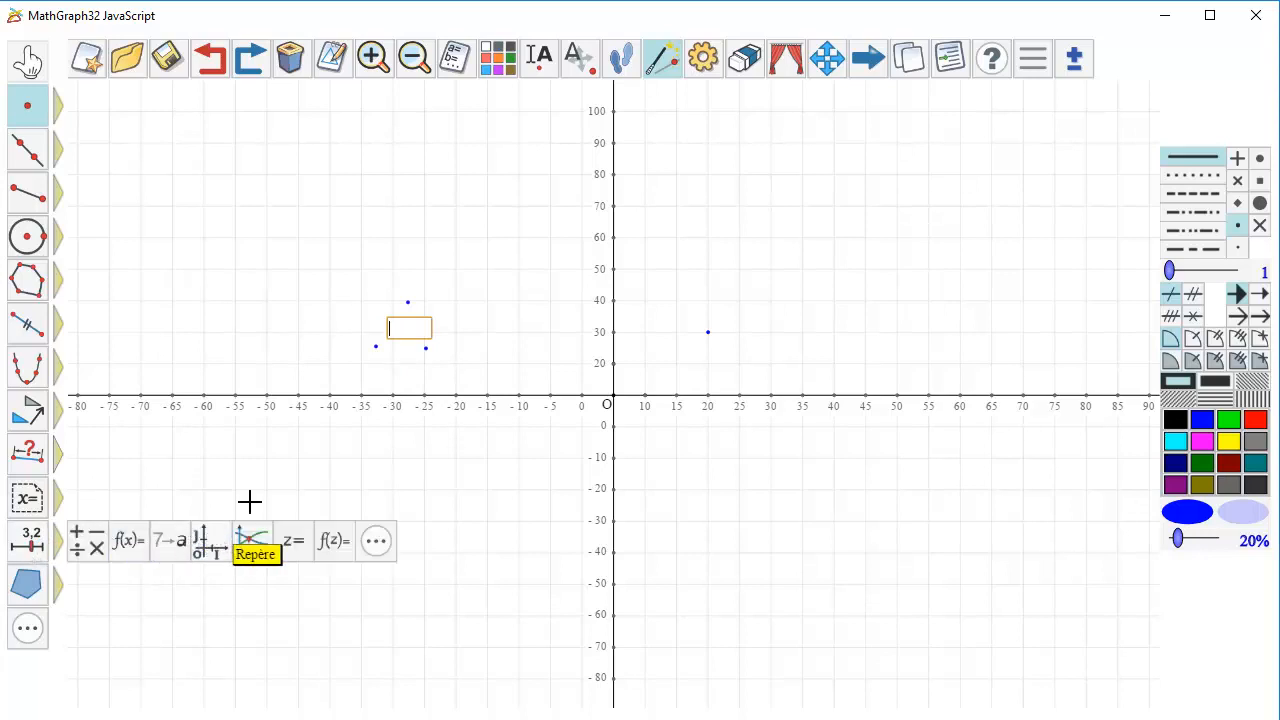
pyautogui.click(376, 347)
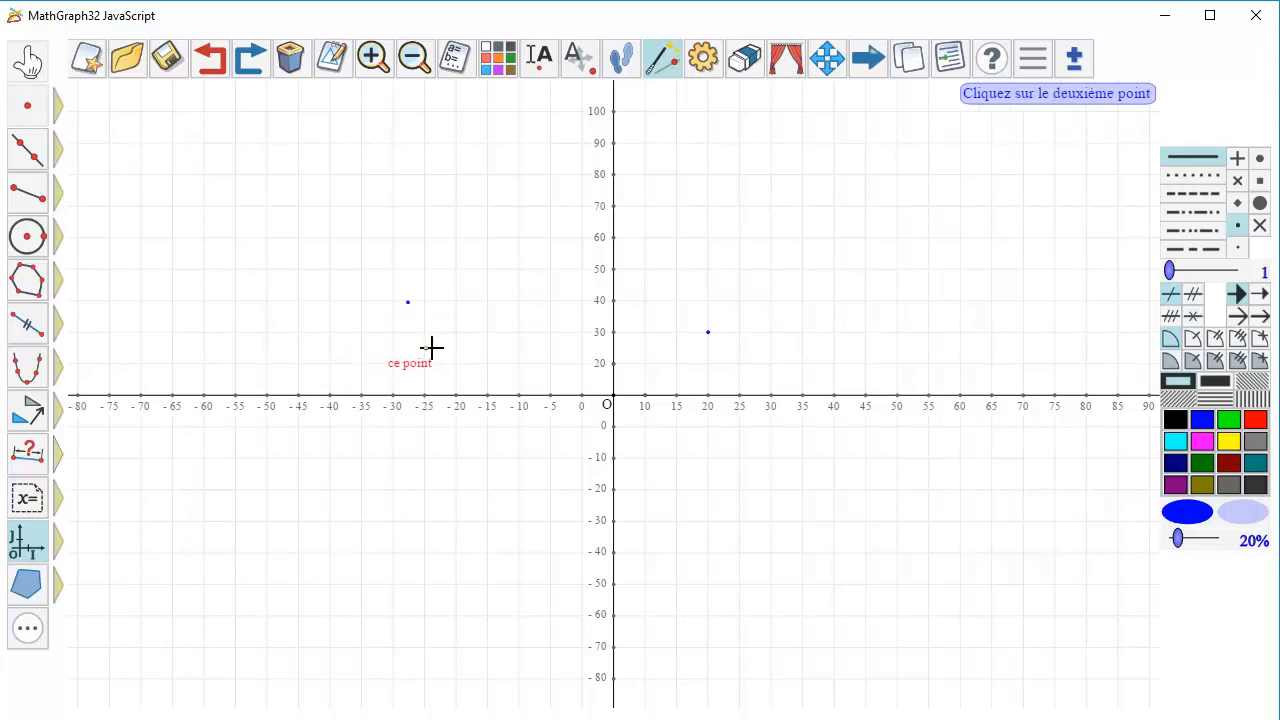
pyautogui.click(427, 348)
pyautogui.click(412, 300)
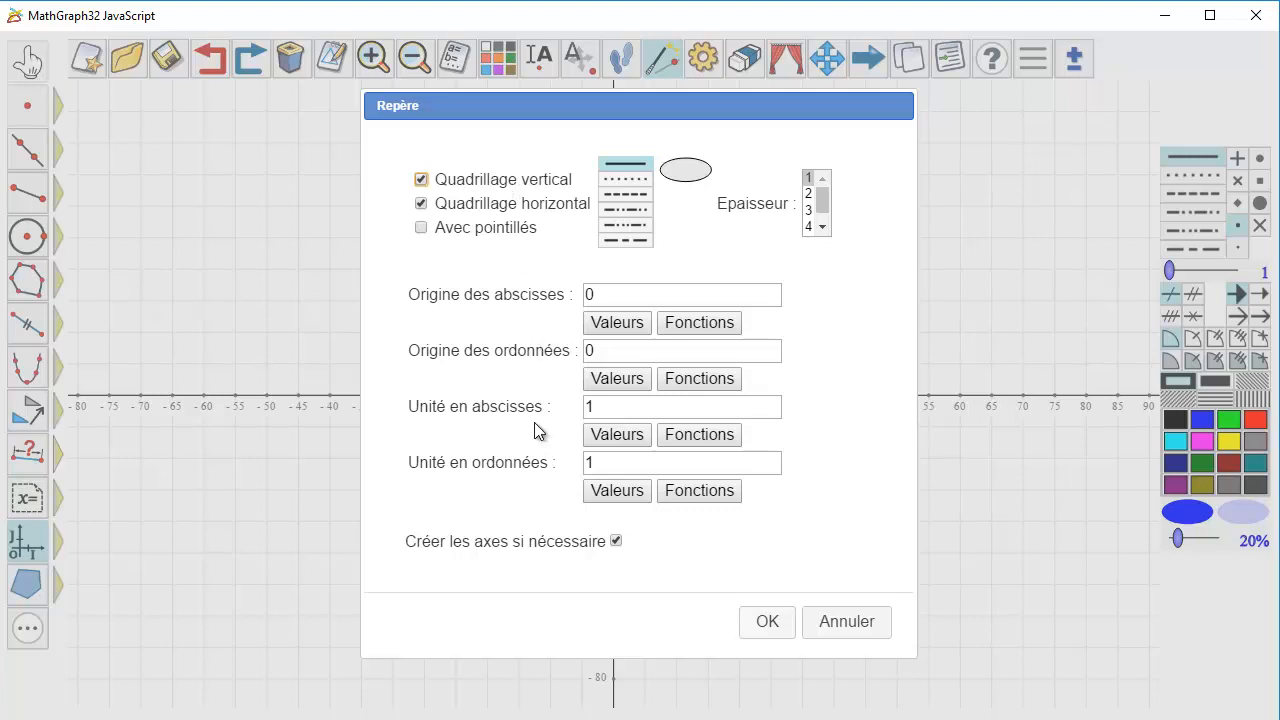
pyautogui.click(775, 614)
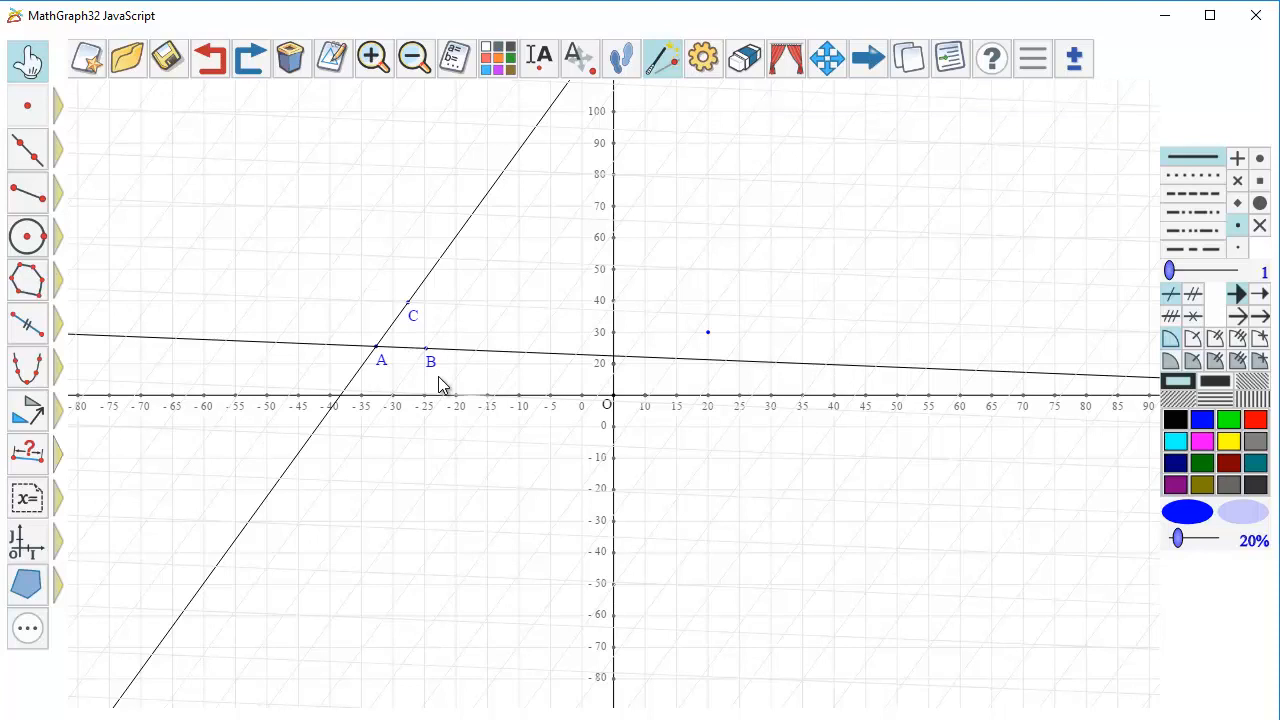
# Modify frame (O,I,J) so that its grid lines are dotted and light blue.
pyautogui.click(455, 60)
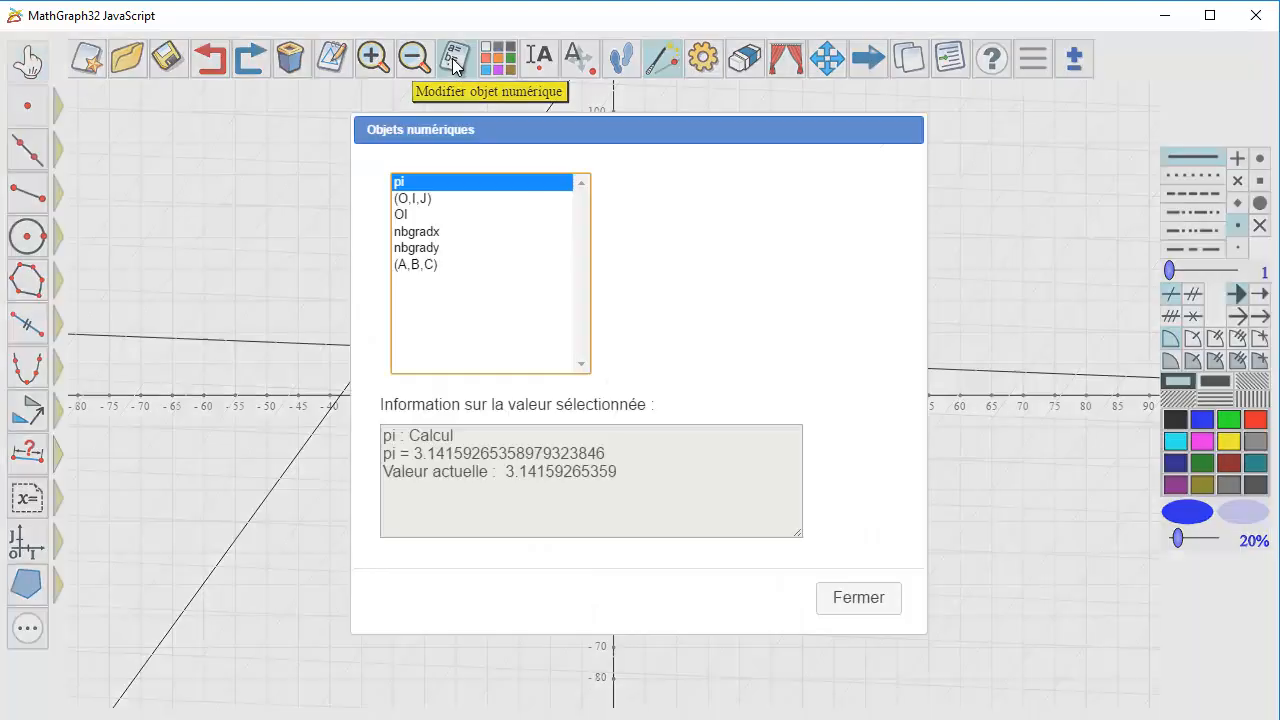
pyautogui.click(422, 202)
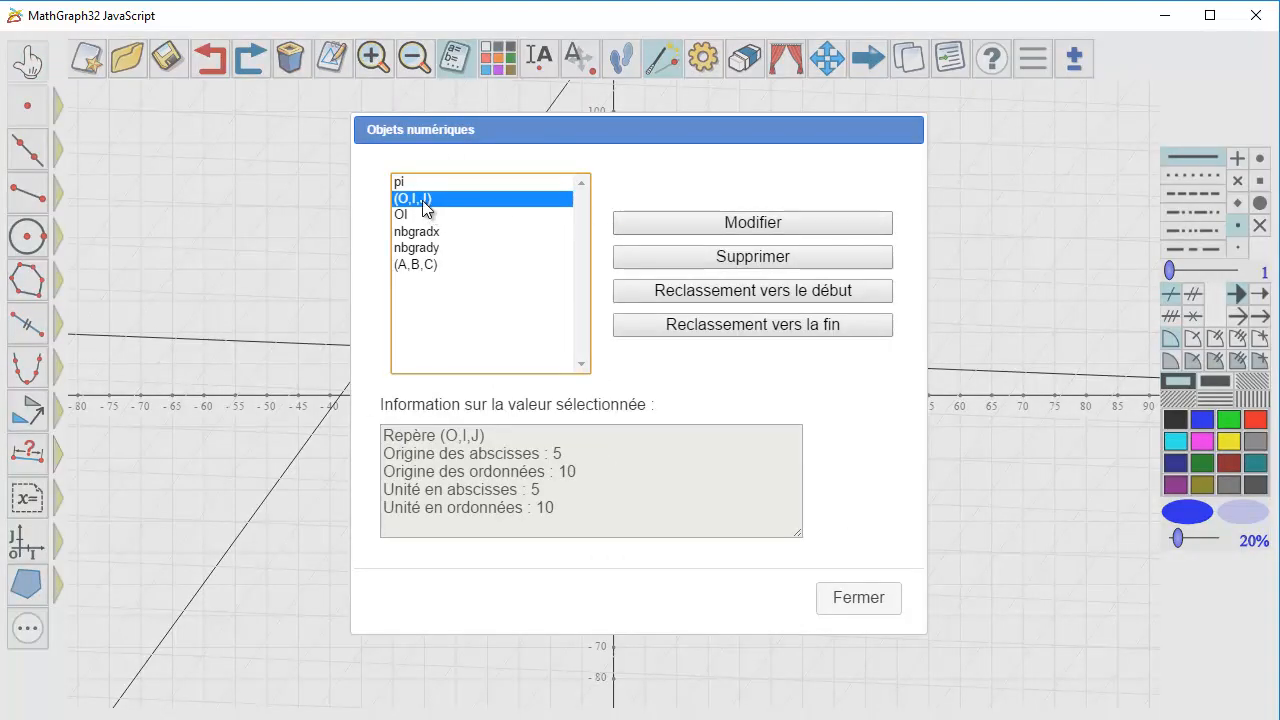
pyautogui.doubleClick(424, 206)
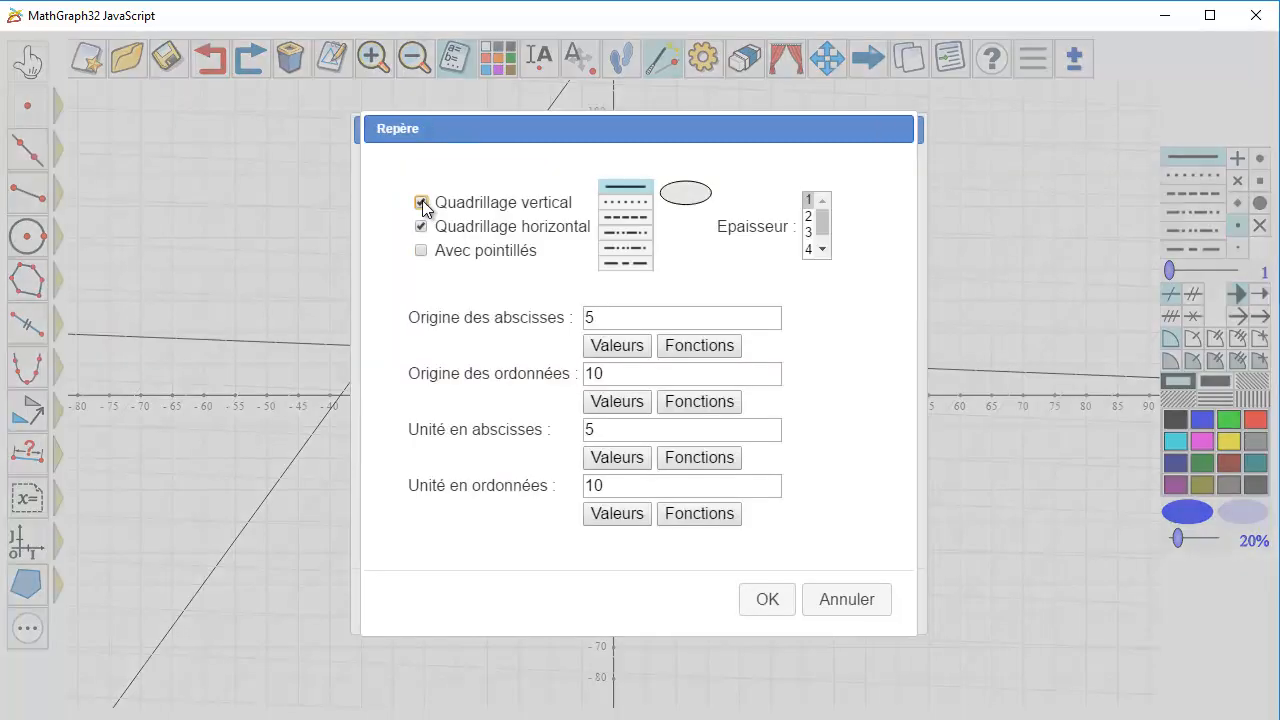
pyautogui.click(627, 203)
pyautogui.click(686, 193)
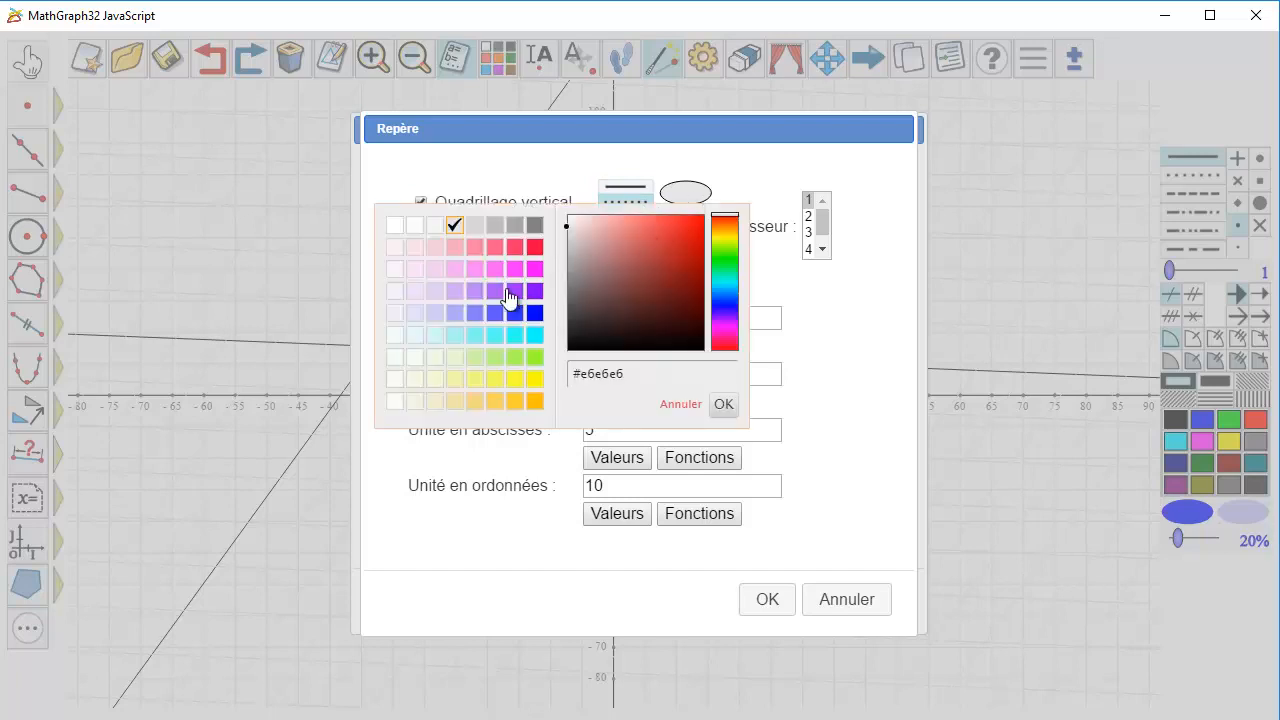
pyautogui.click(435, 313)
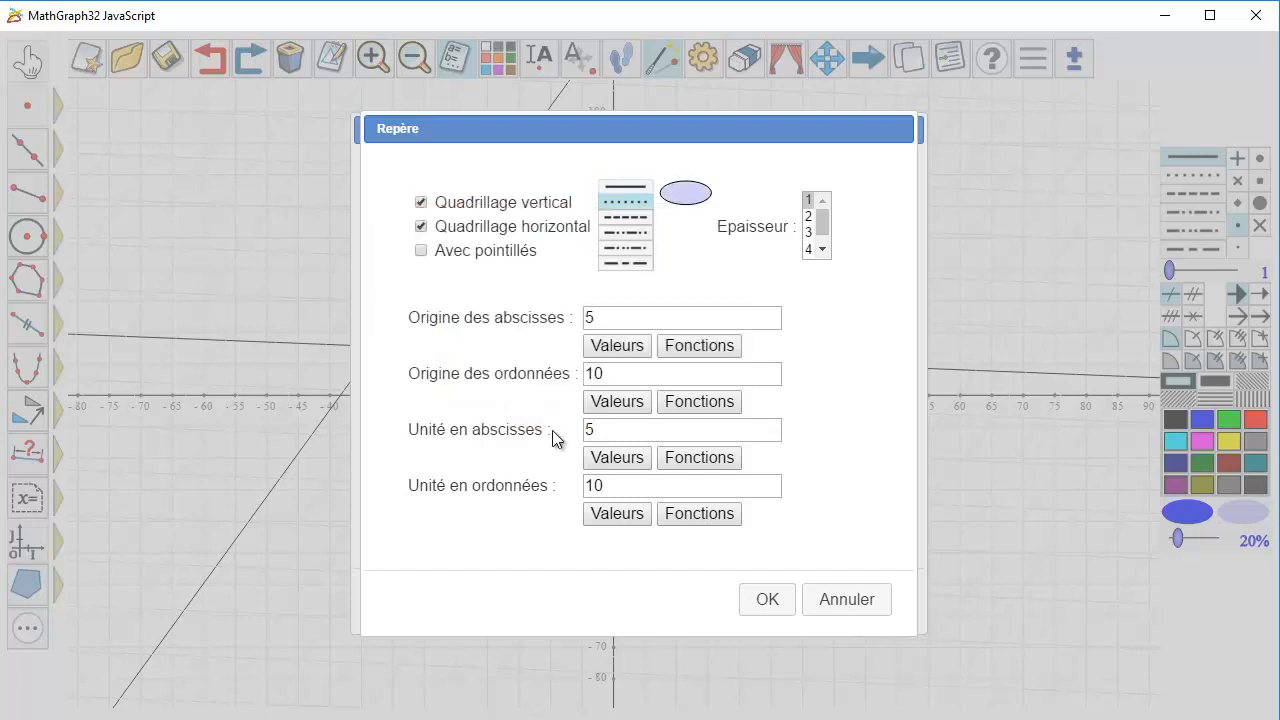
pyautogui.click(765, 603)
pyautogui.click(848, 597)
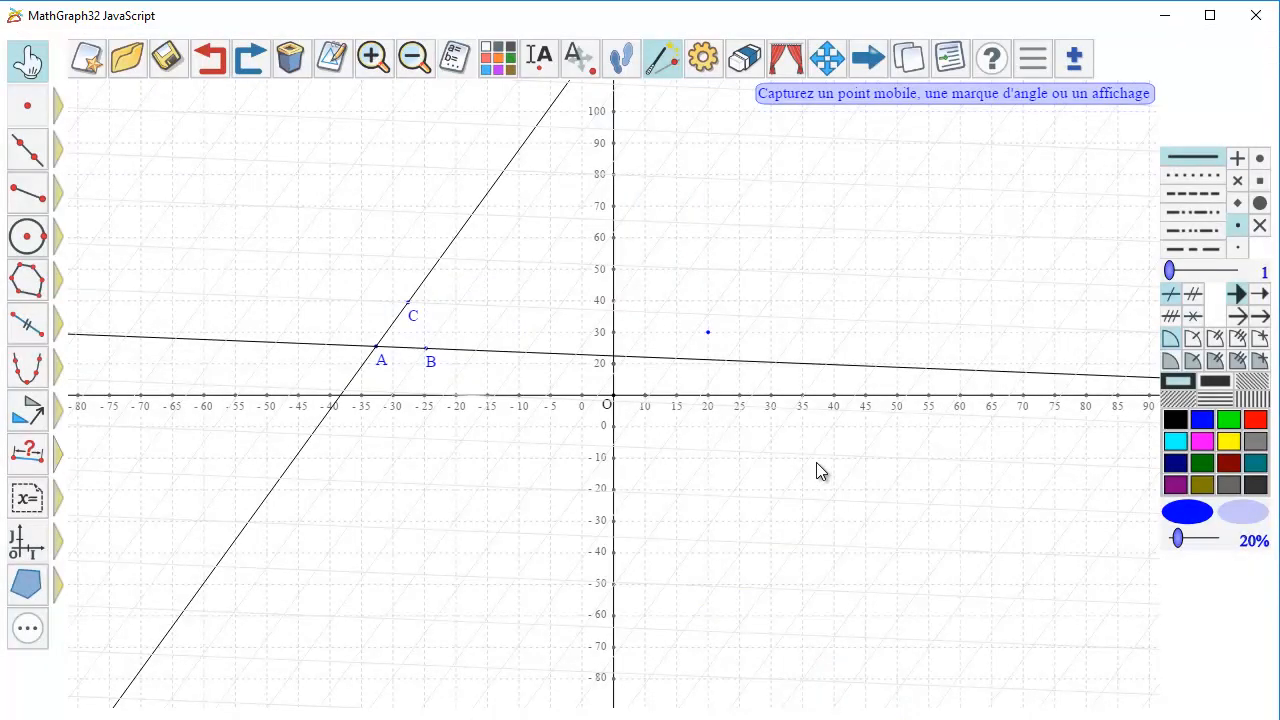
# Add a red free point with integer coordinates in frame (A,B,C), name it M, and shift it leftward to another grid node.
pyautogui.click(1255, 420)
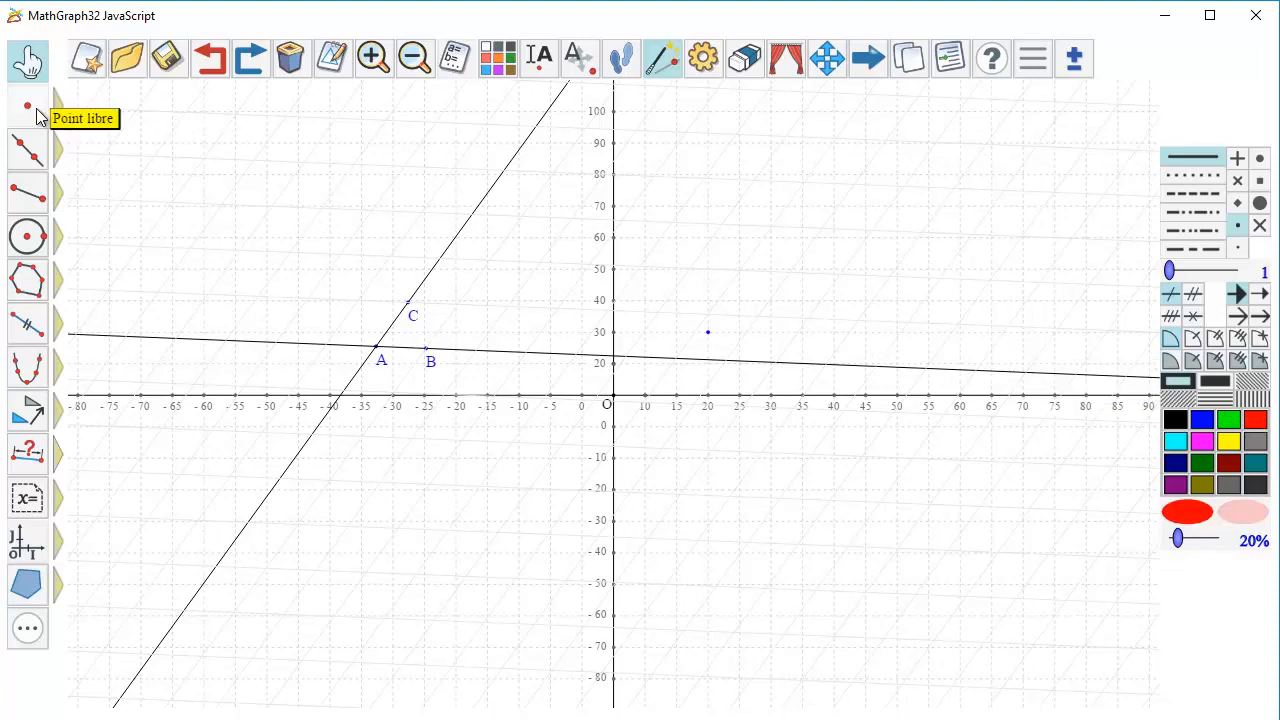
pyautogui.moveTo(43, 108)
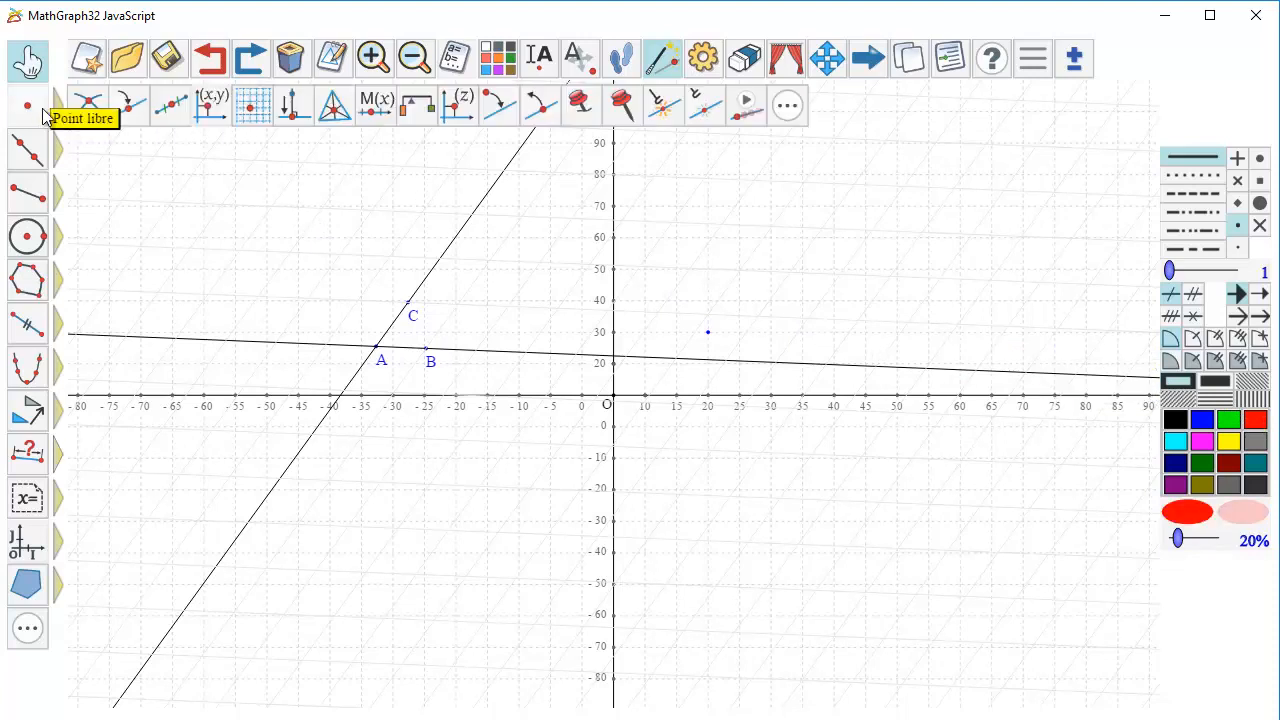
pyautogui.click(250, 112)
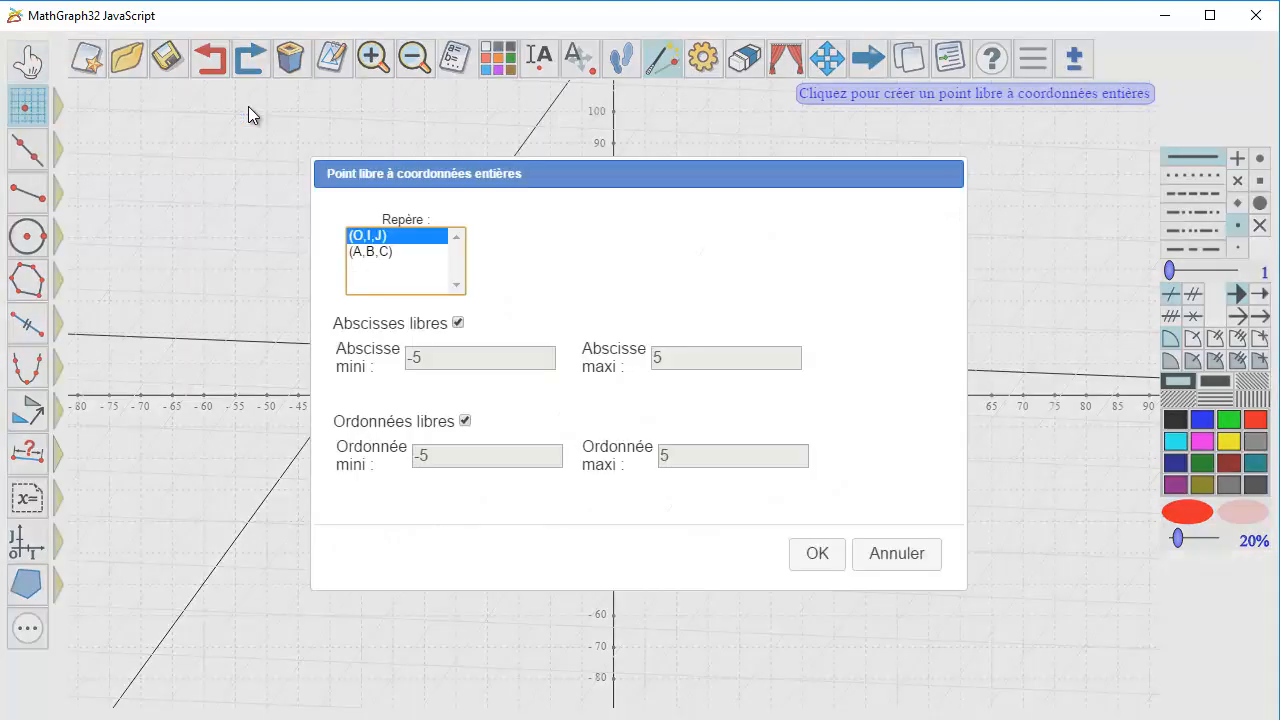
pyautogui.click(378, 255)
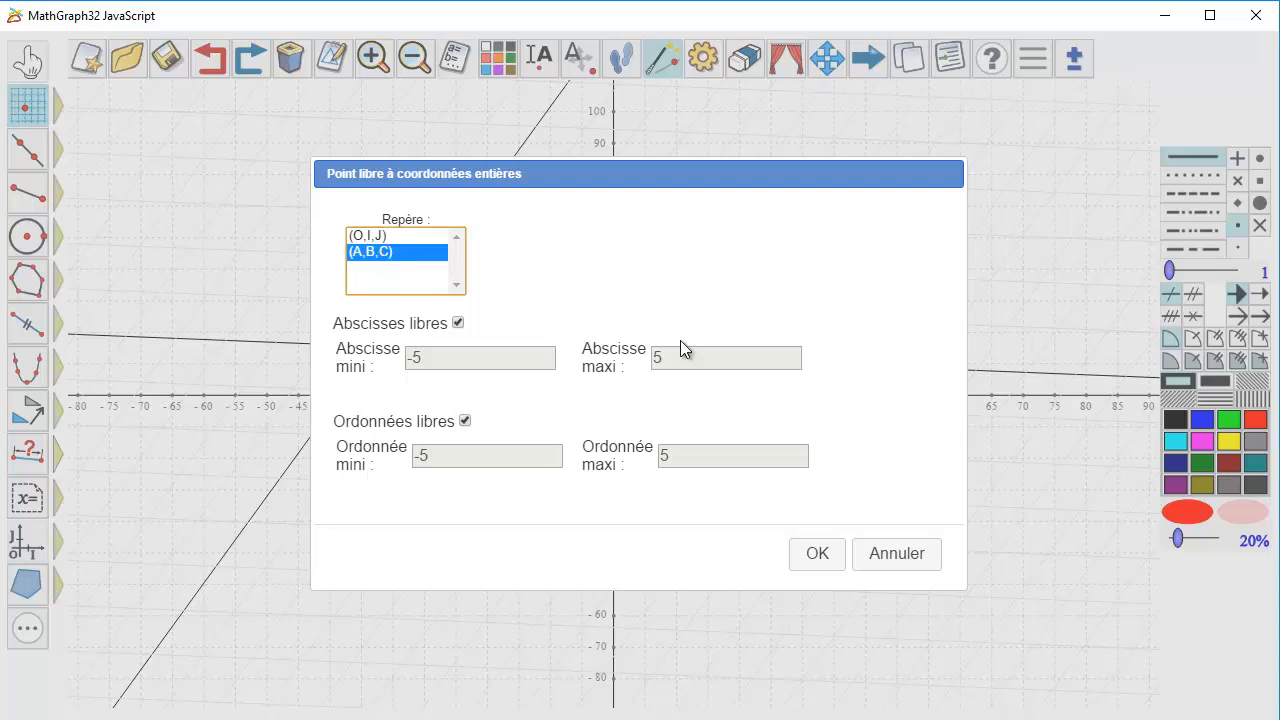
pyautogui.click(821, 556)
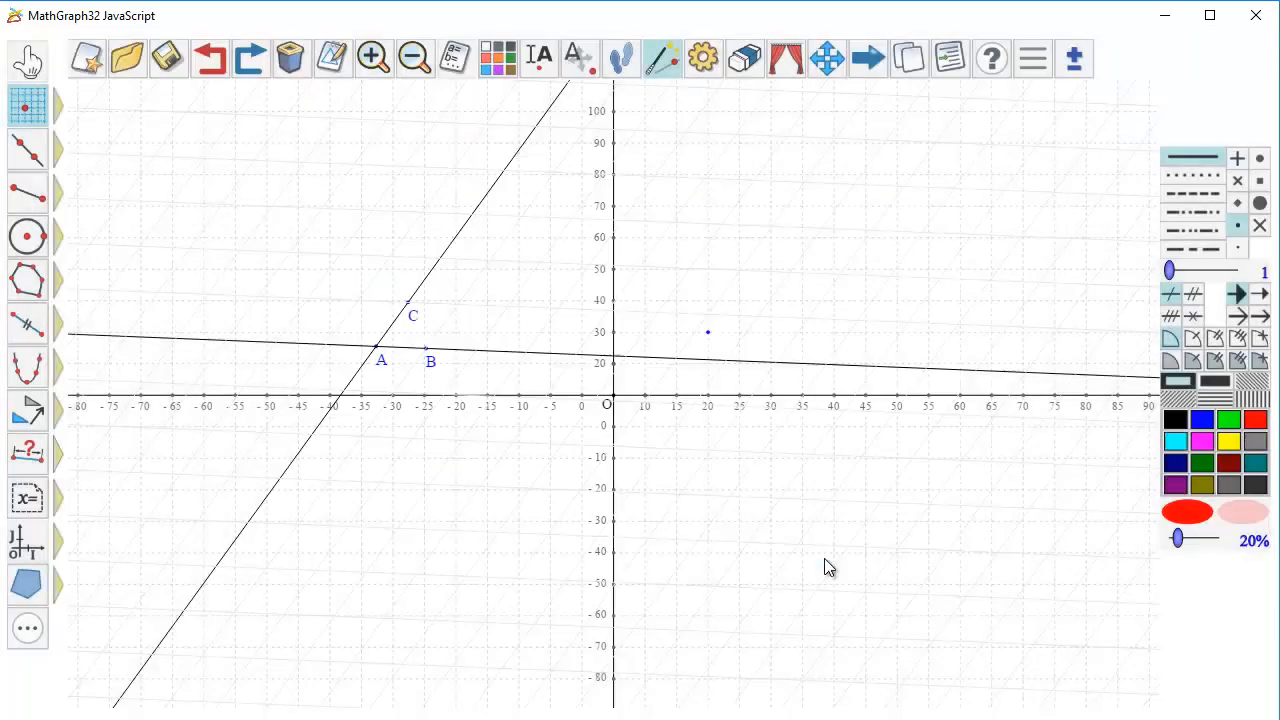
pyautogui.click(721, 224)
pyautogui.write('M')
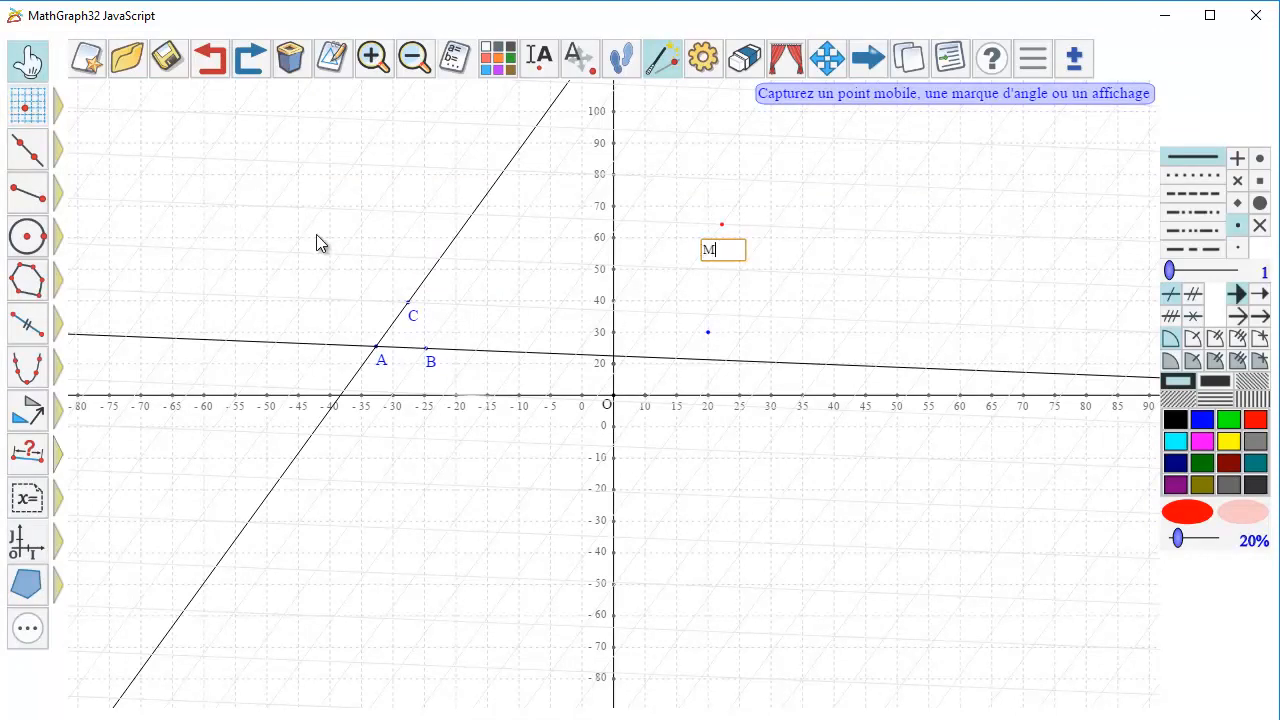
pyautogui.press('Return')
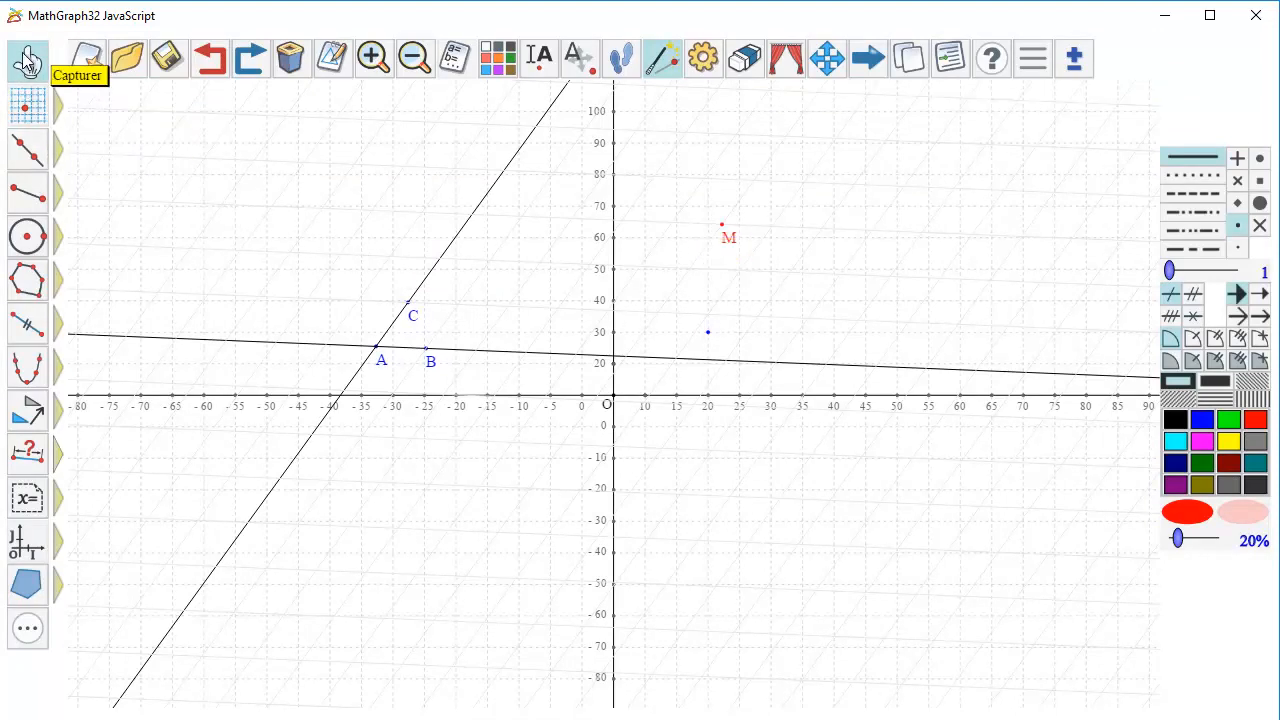
pyautogui.moveTo(725, 232); pyautogui.dragTo(700, 226)
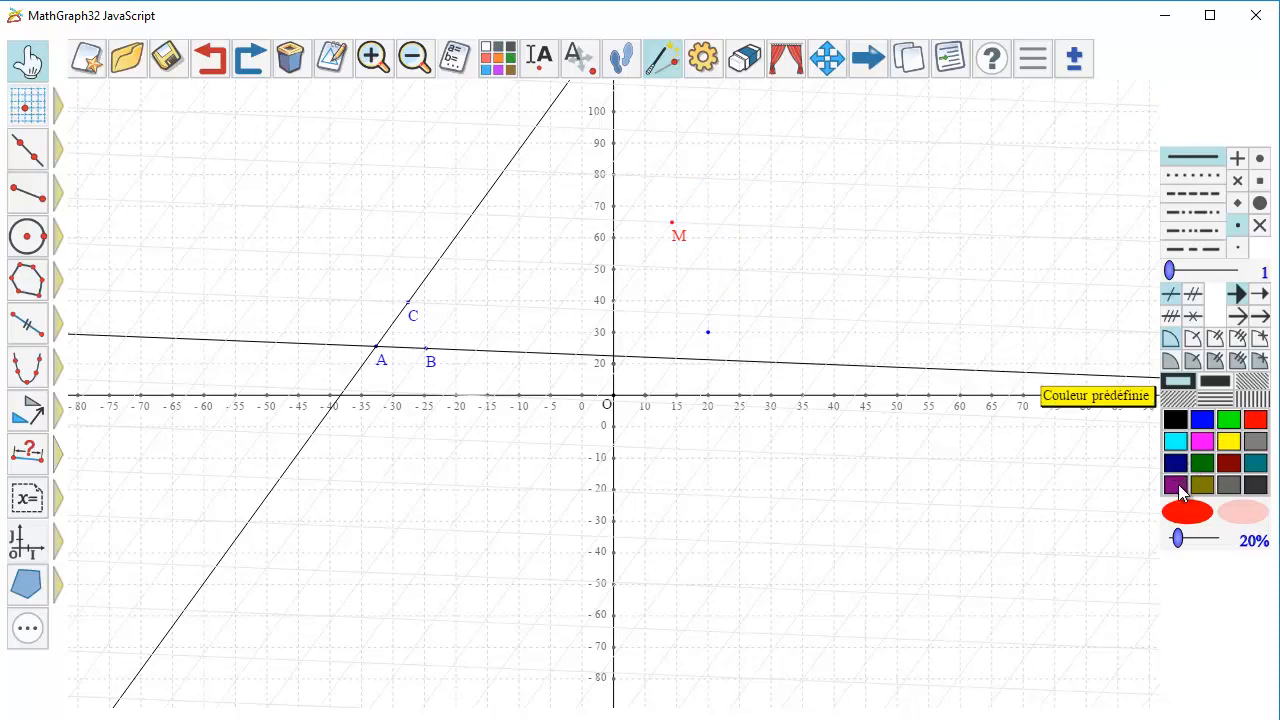
# Create a purple line by equation in frame (O,I,J) with y=-1/2*x+30.
pyautogui.click(1176, 485)
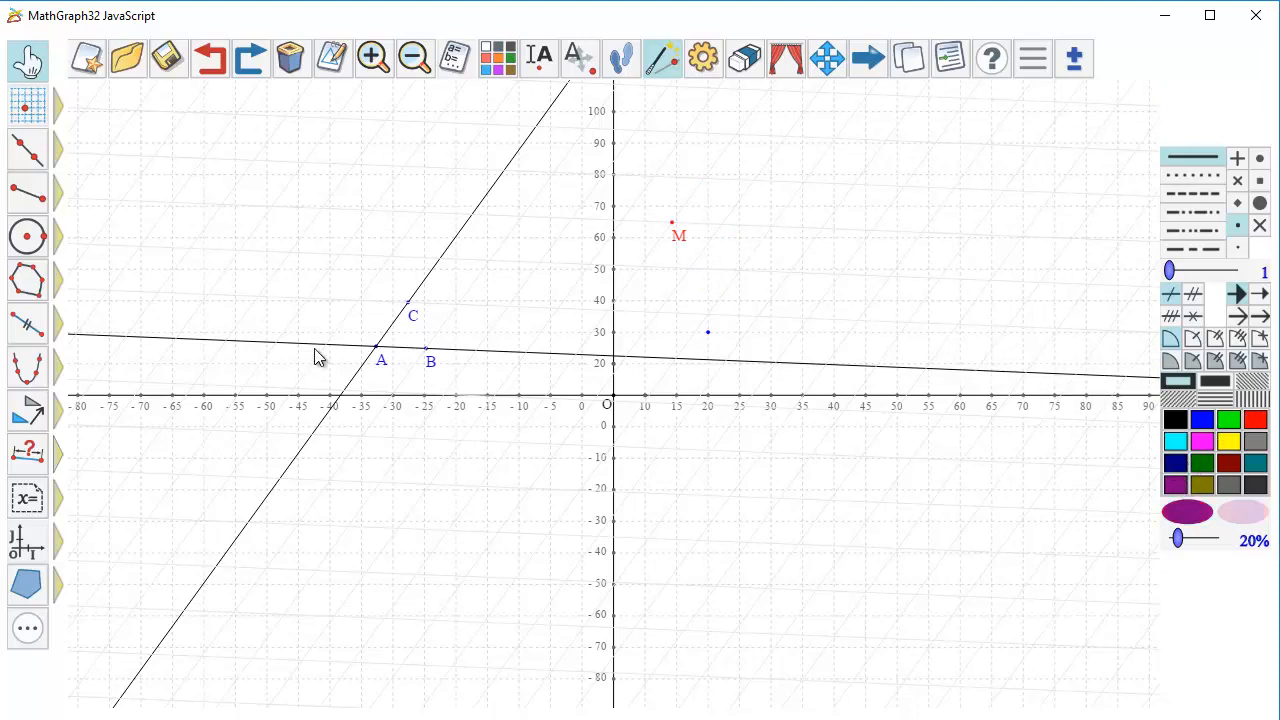
pyautogui.moveTo(34, 149)
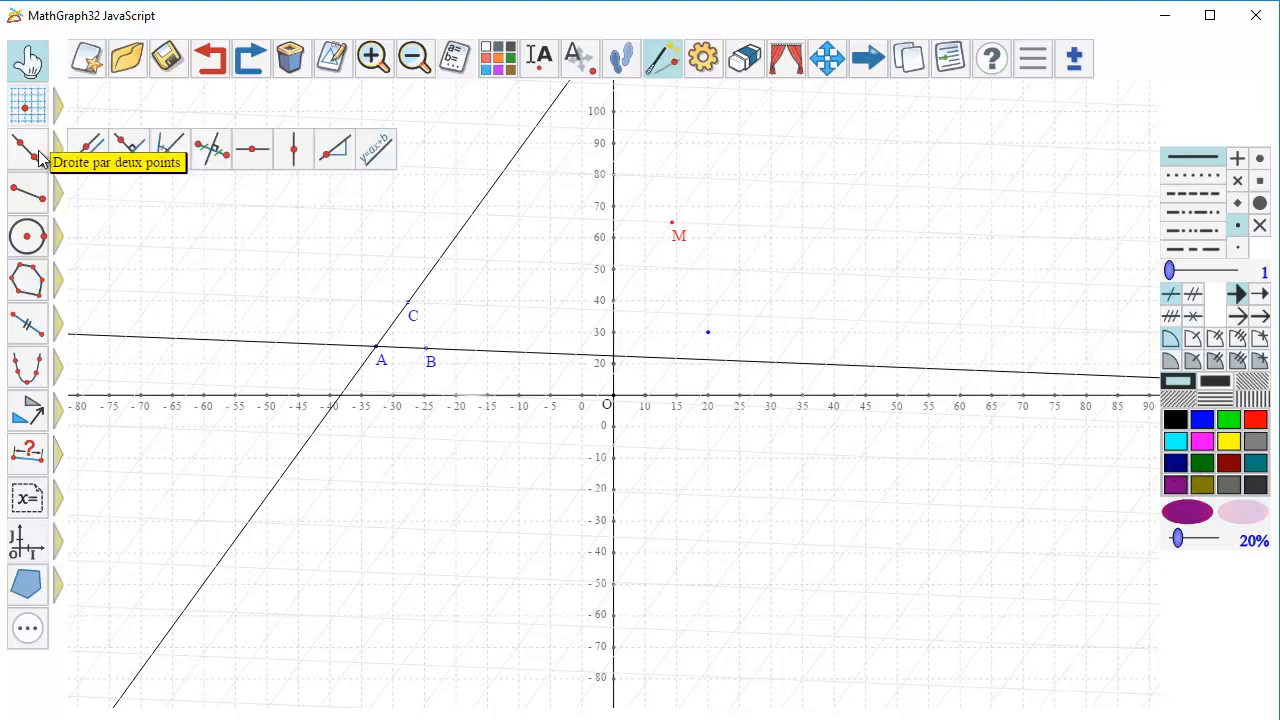
pyautogui.click(374, 150)
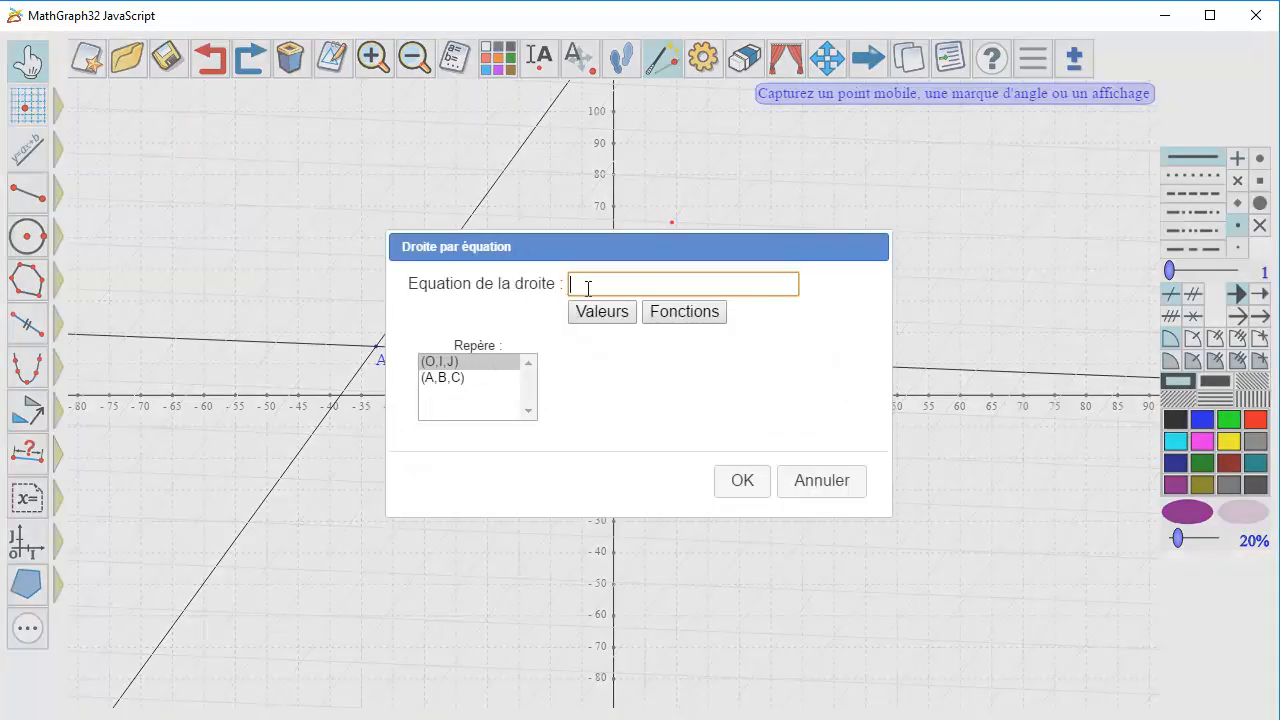
pyautogui.write('y=-')
pyautogui.write('1/')
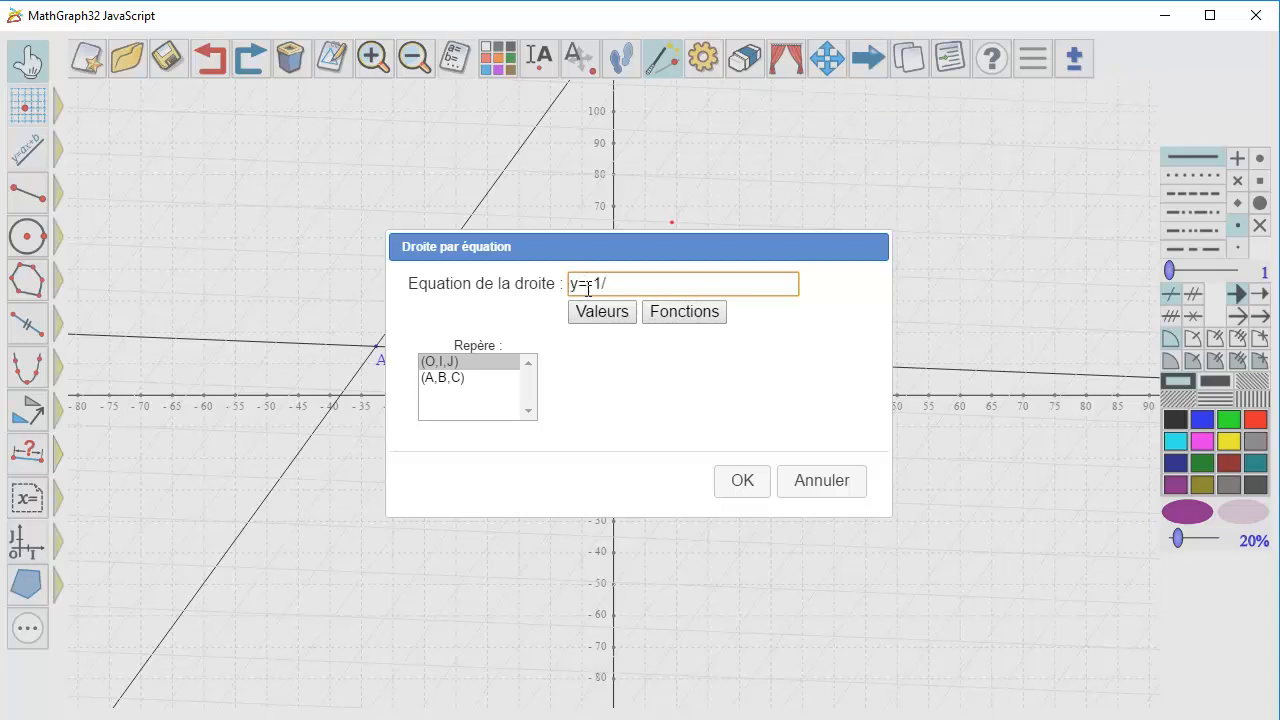
pyautogui.write('2*x+2')
pyautogui.press('BackSpace')
pyautogui.write('30')
pyautogui.click(588, 288)
pyautogui.write('-')
pyautogui.click(744, 479)
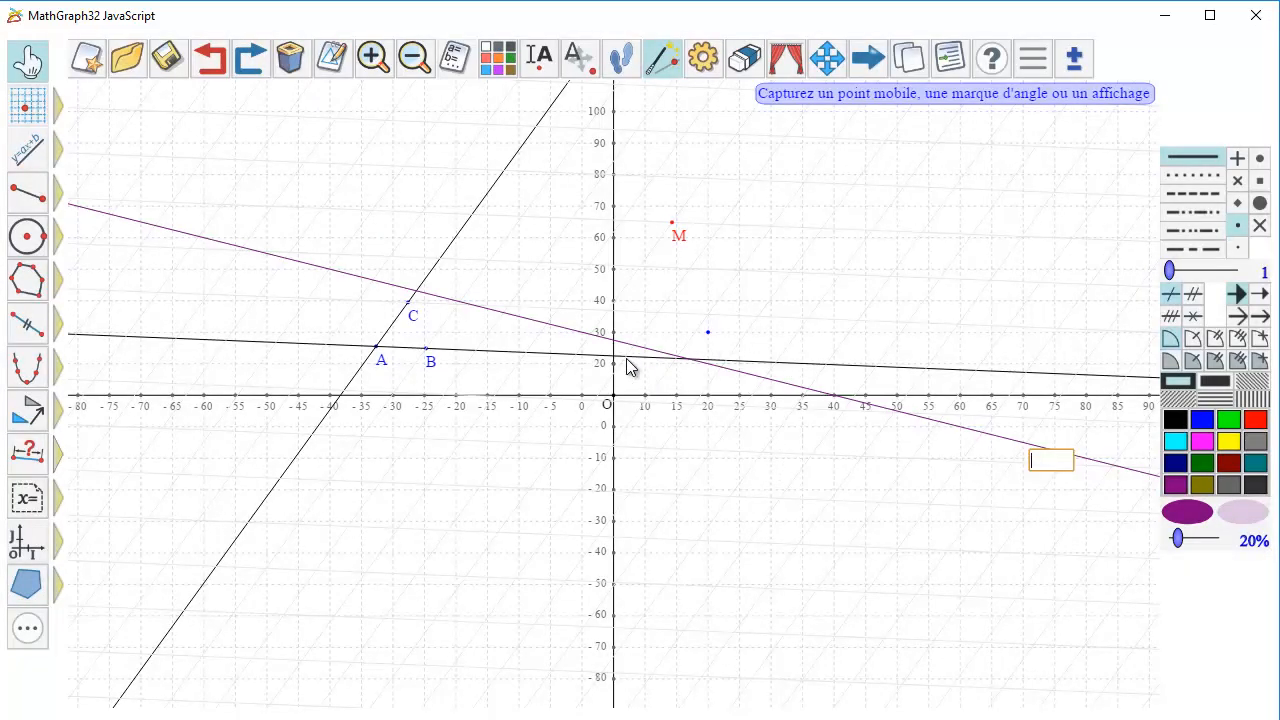
# Modify the purple line's equation to 2*x+3*y-50=0.
pyautogui.click(330, 60)
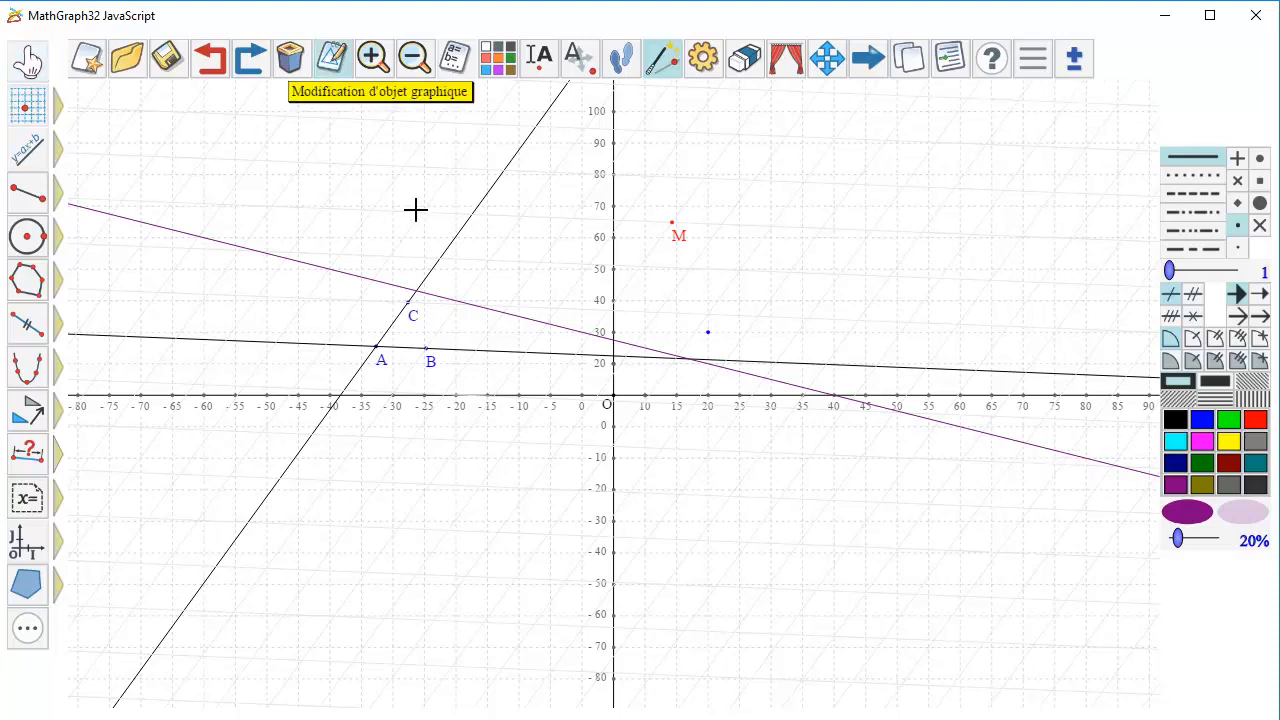
pyautogui.click(500, 314)
pyautogui.moveTo(669, 283); pyautogui.dragTo(463, 253)
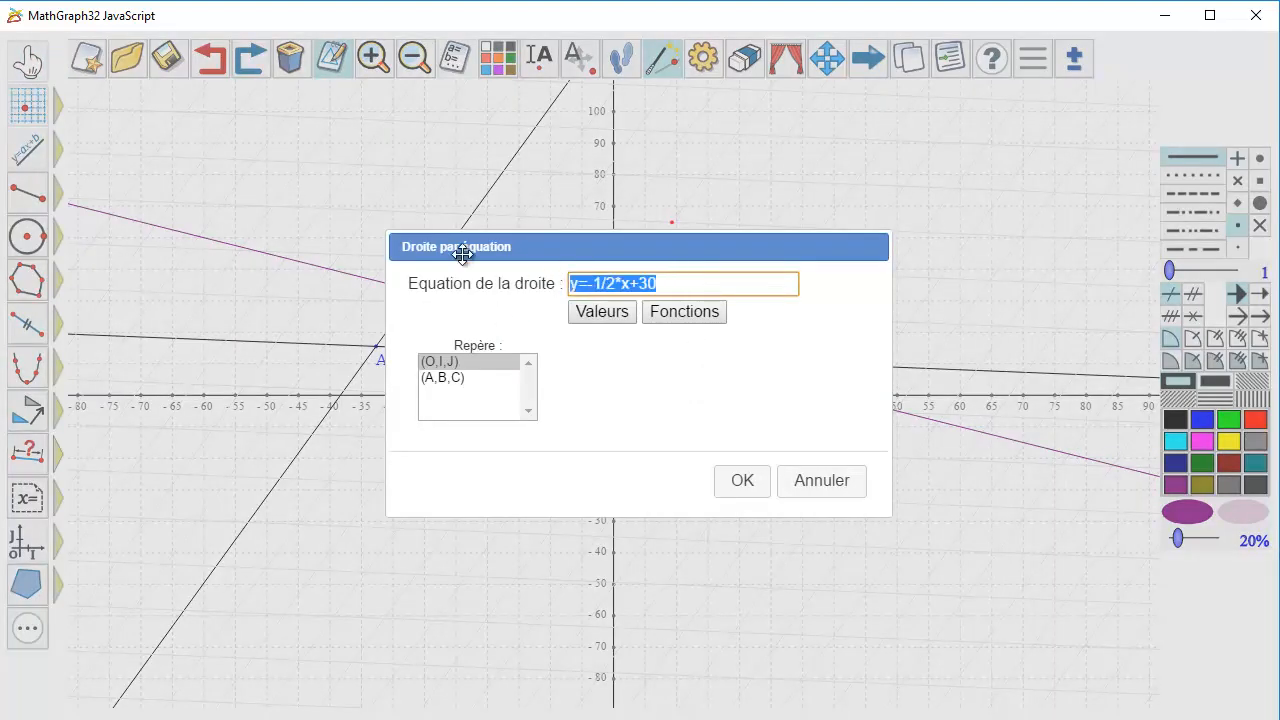
pyautogui.write('2*')
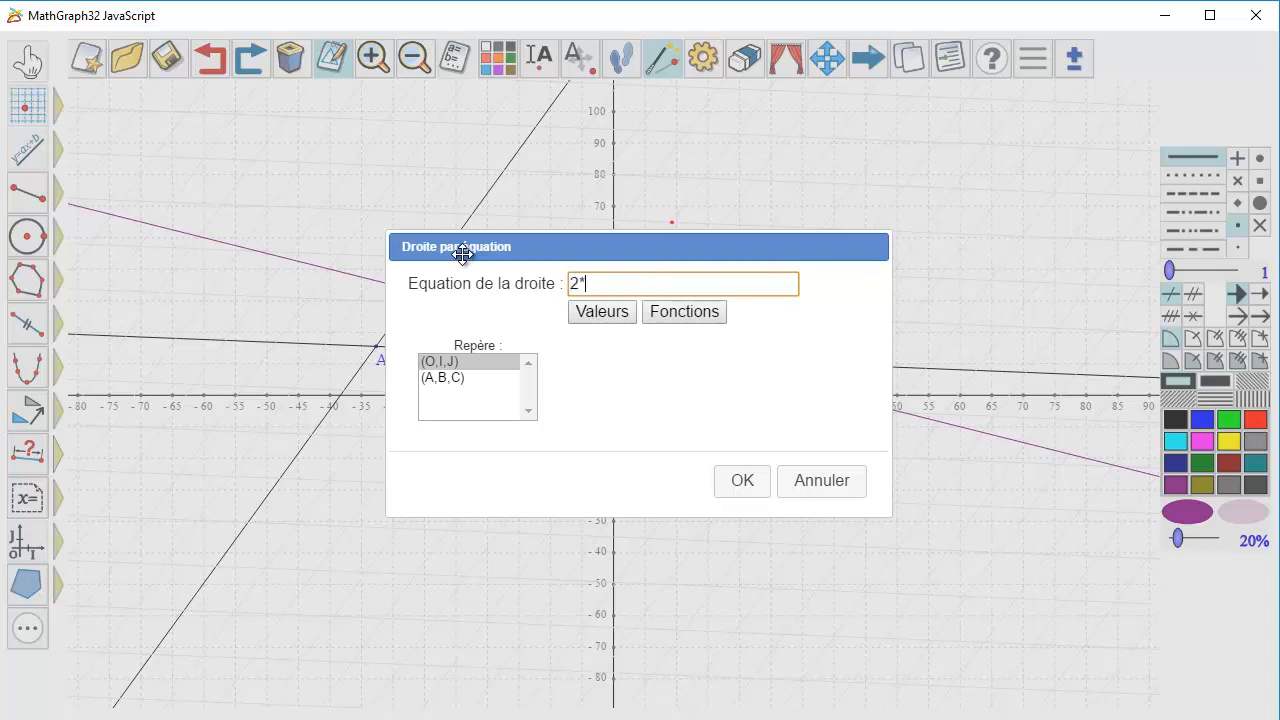
pyautogui.press('BackSpace')
pyautogui.write('*x+3*y-50=0')
pyautogui.press('Return')
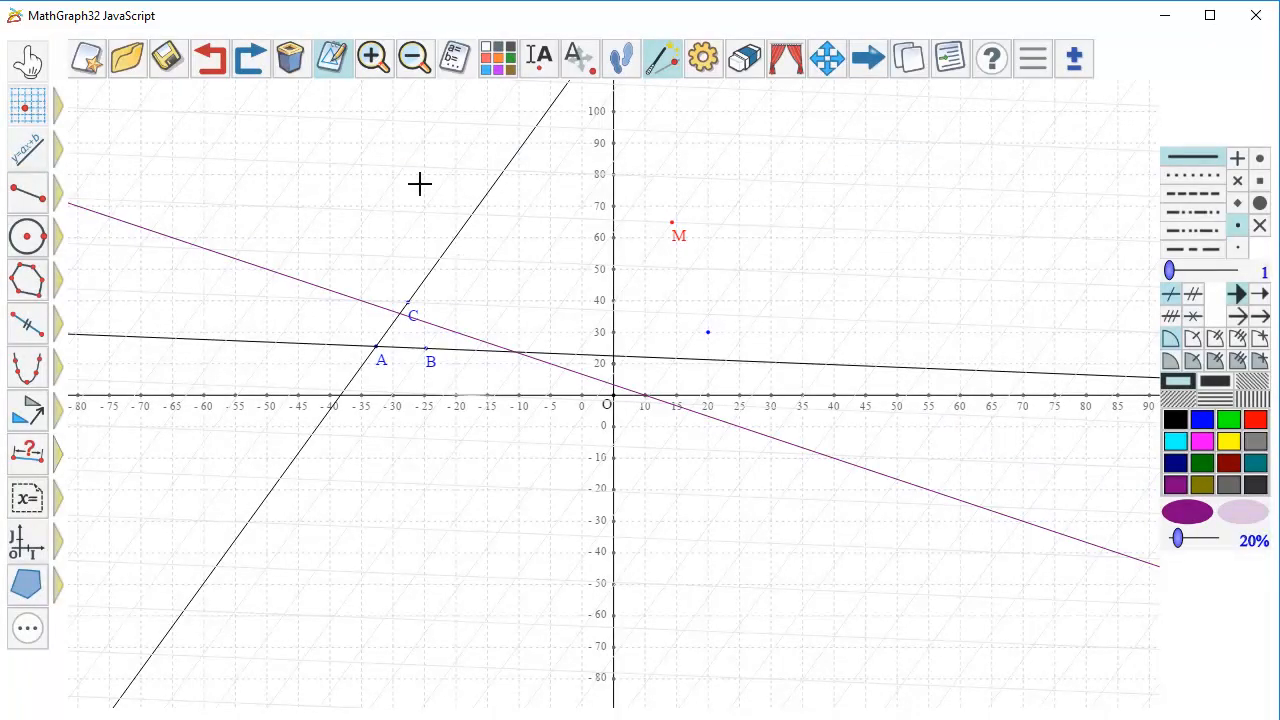
# Start a new figure without saving the current one, using radians and an orthogonal frame with the default grid, origins and units.
pyautogui.click(90, 65)
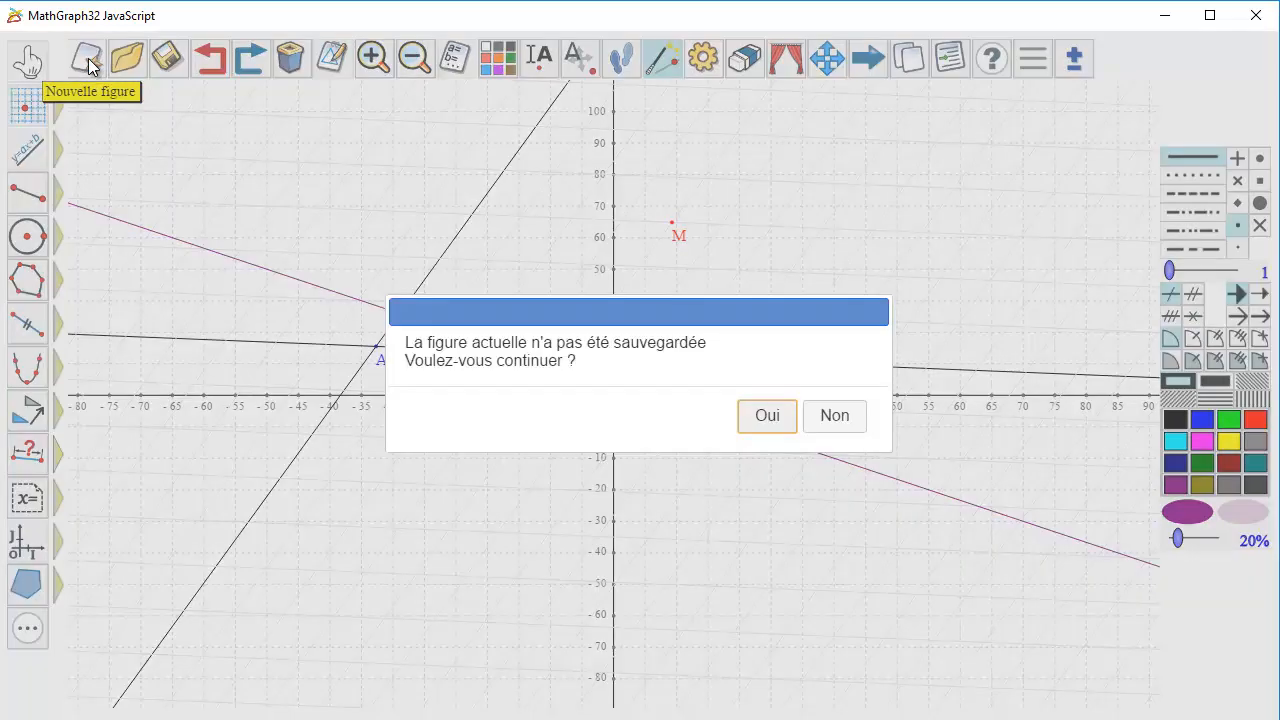
pyautogui.click(758, 418)
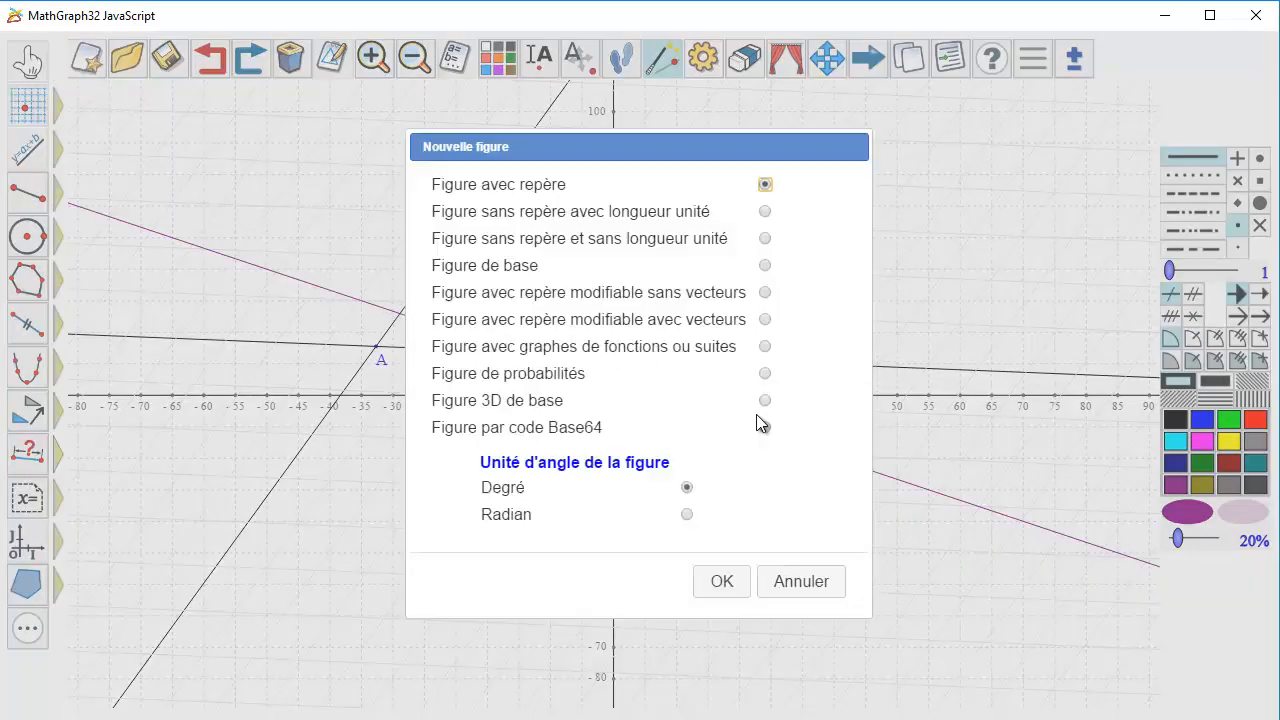
pyautogui.click(688, 517)
pyautogui.click(708, 580)
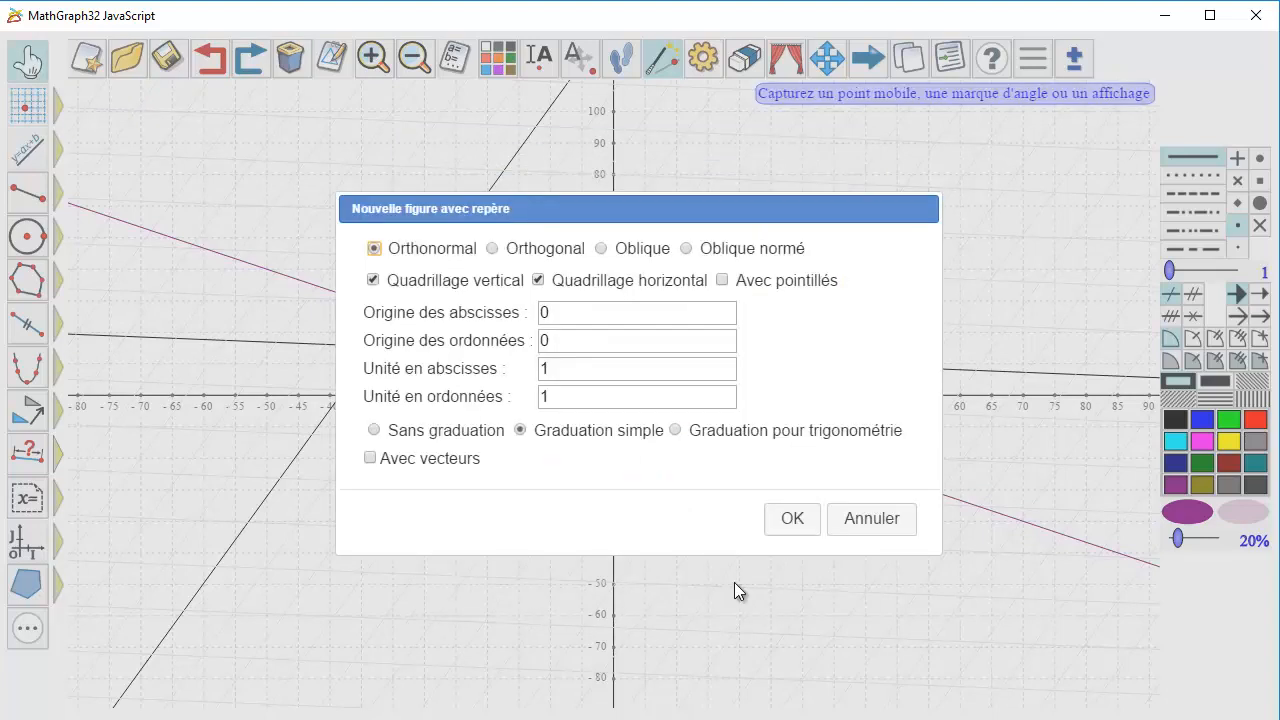
pyautogui.click(492, 250)
pyautogui.click(799, 516)
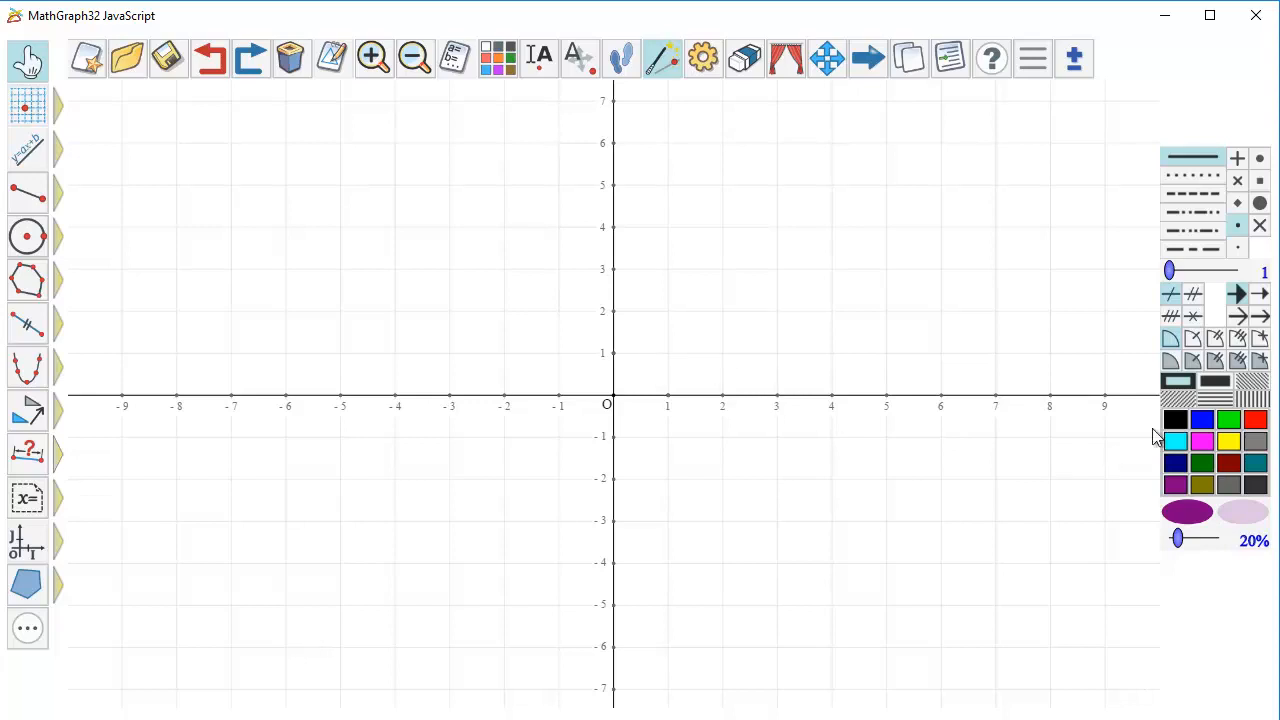
# Begin a blue horizontal slider at about (-9, 6.3), choosing large size with a step and graduations.
pyautogui.click(1207, 418)
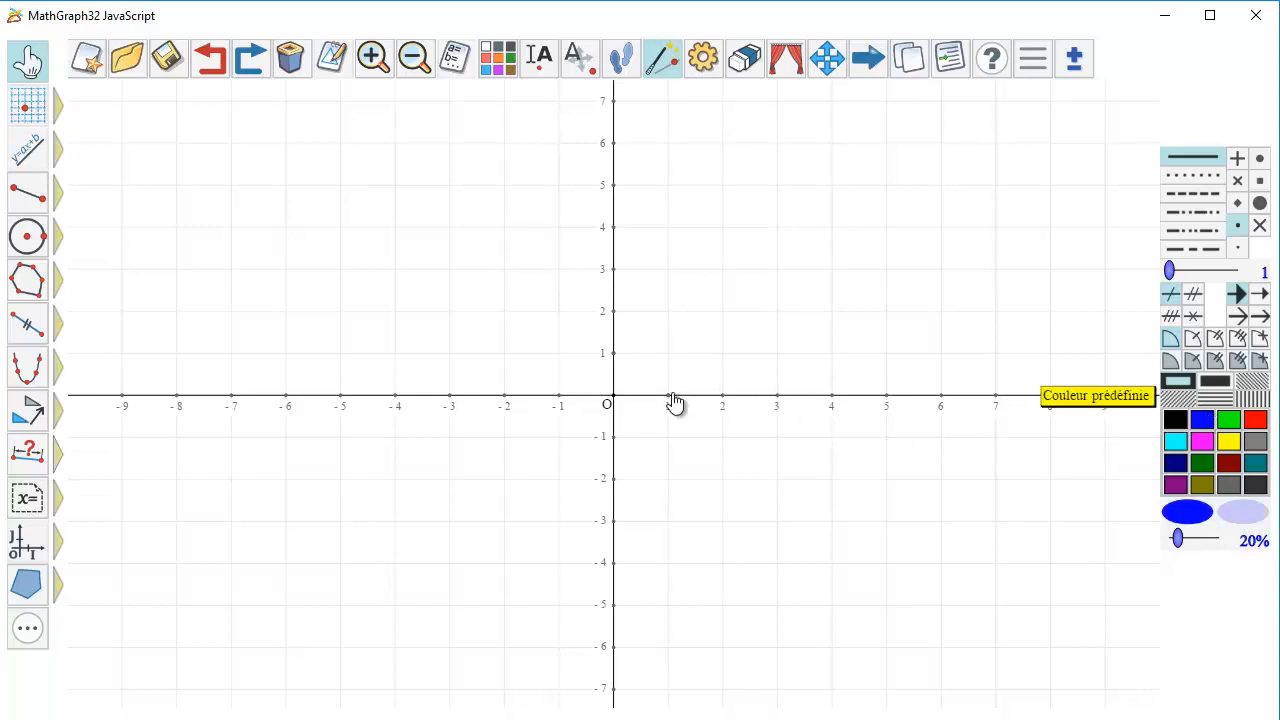
pyautogui.moveTo(25, 545)
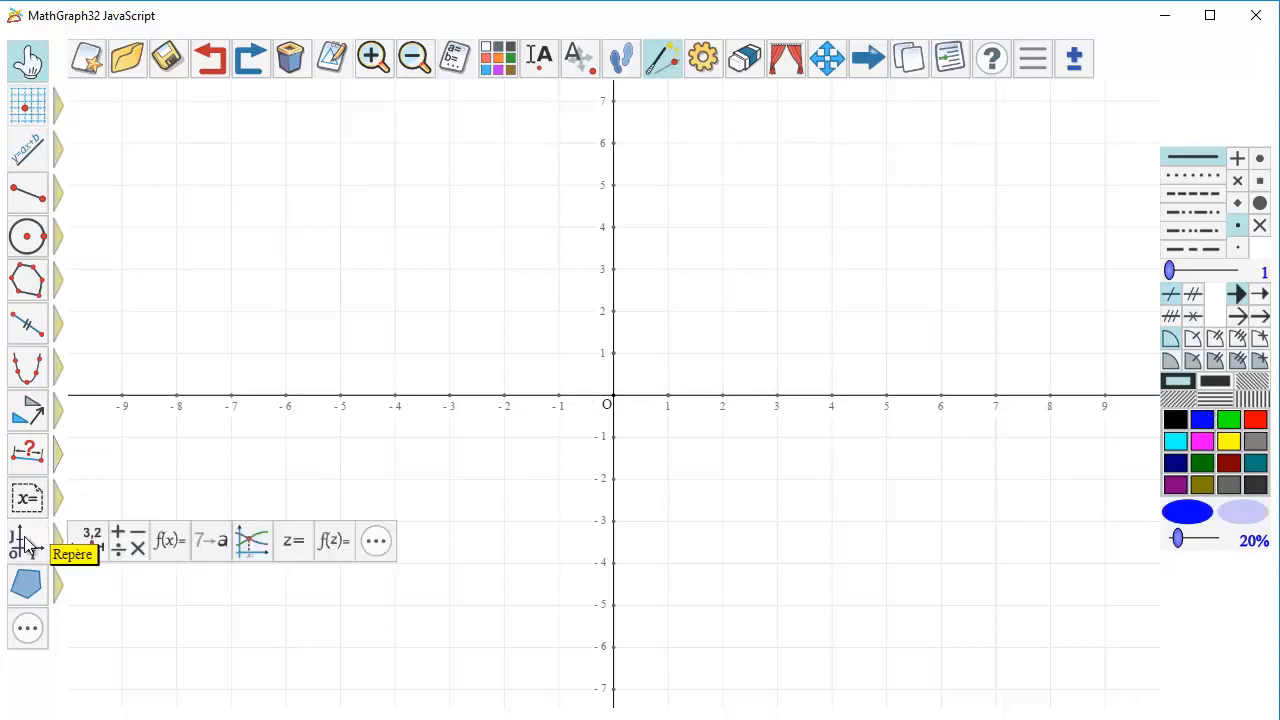
pyautogui.click(92, 535)
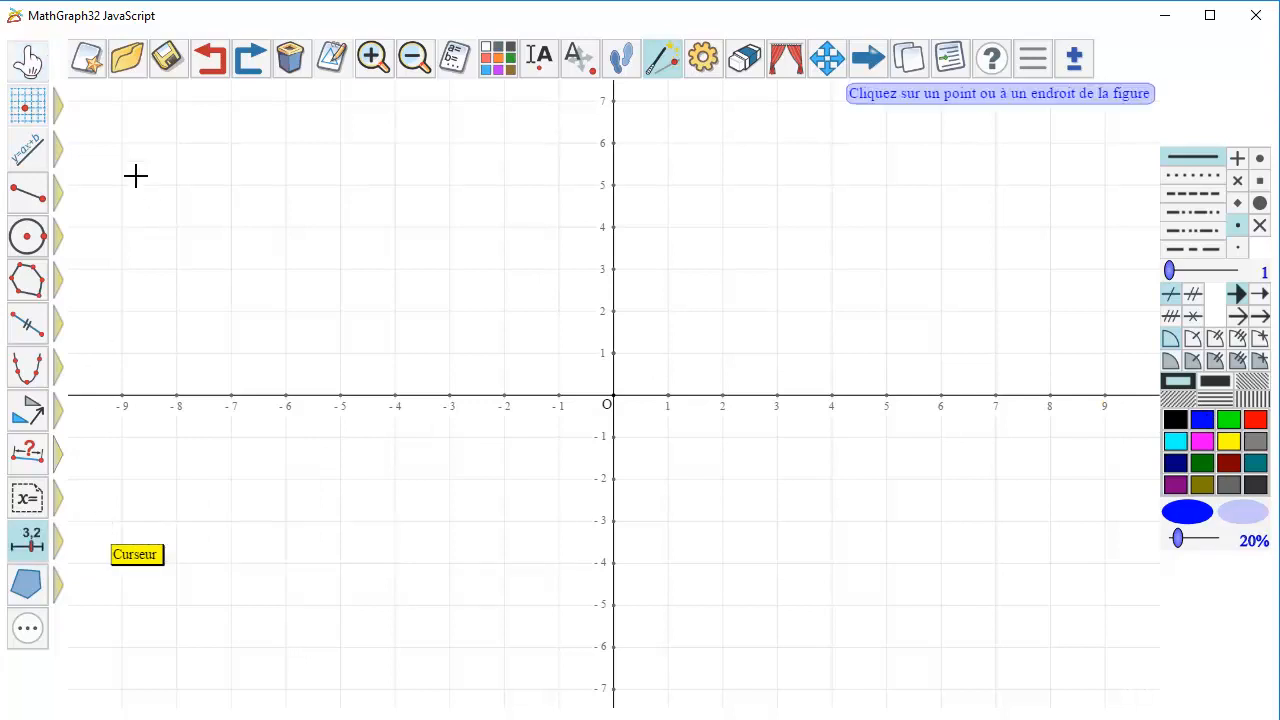
pyautogui.click(125, 130)
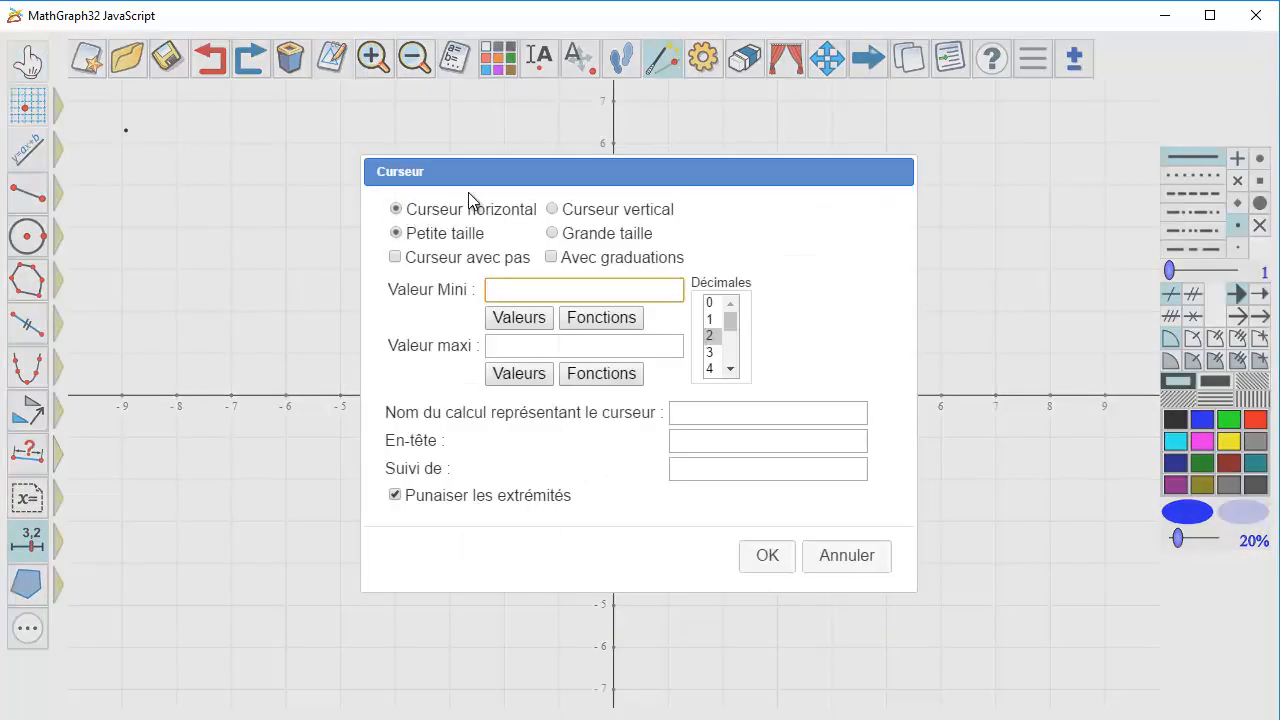
pyautogui.click(553, 234)
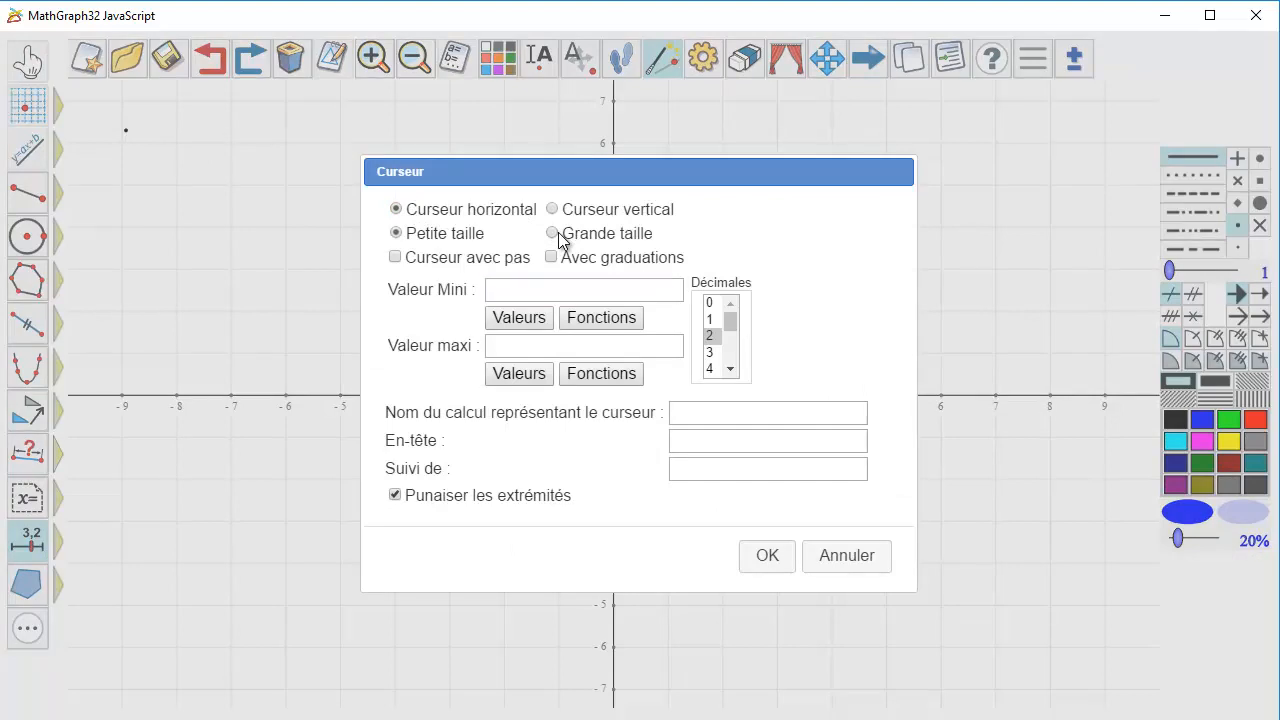
pyautogui.click(396, 259)
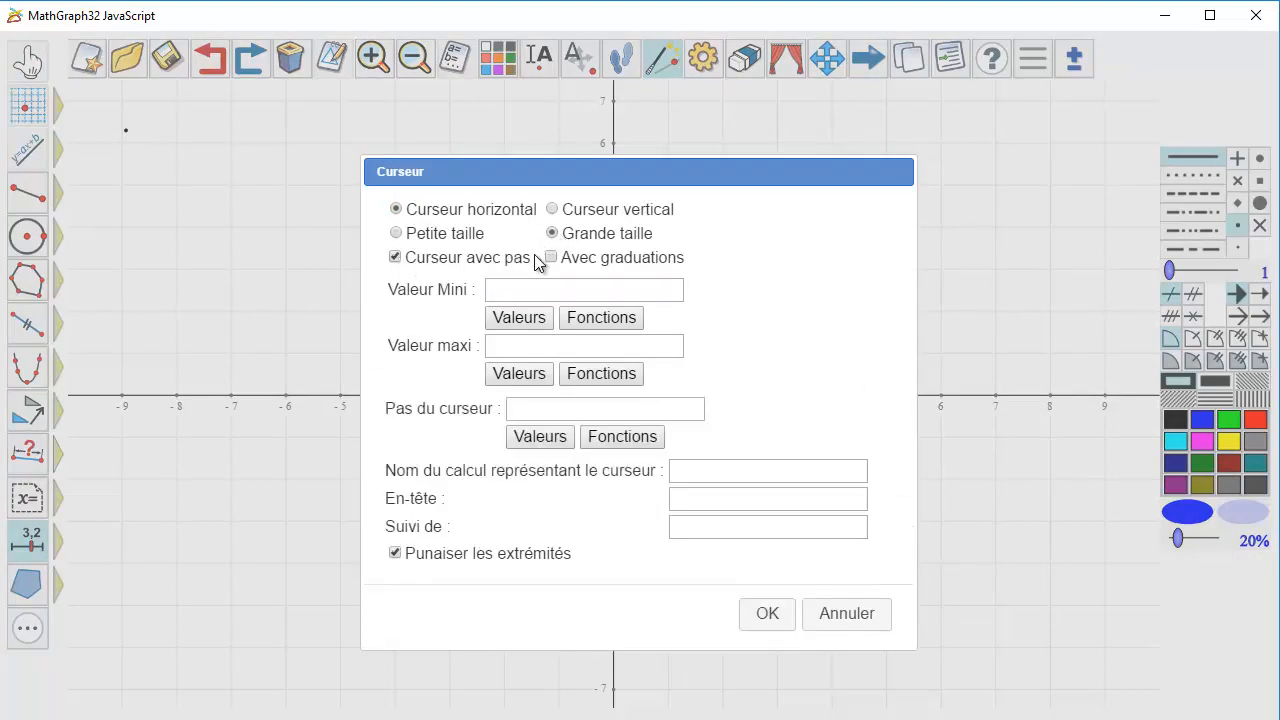
pyautogui.click(551, 257)
# Set the slider's minimum to 0, maximum to 5, step to 1 and graduation step to 1.
pyautogui.click(532, 289)
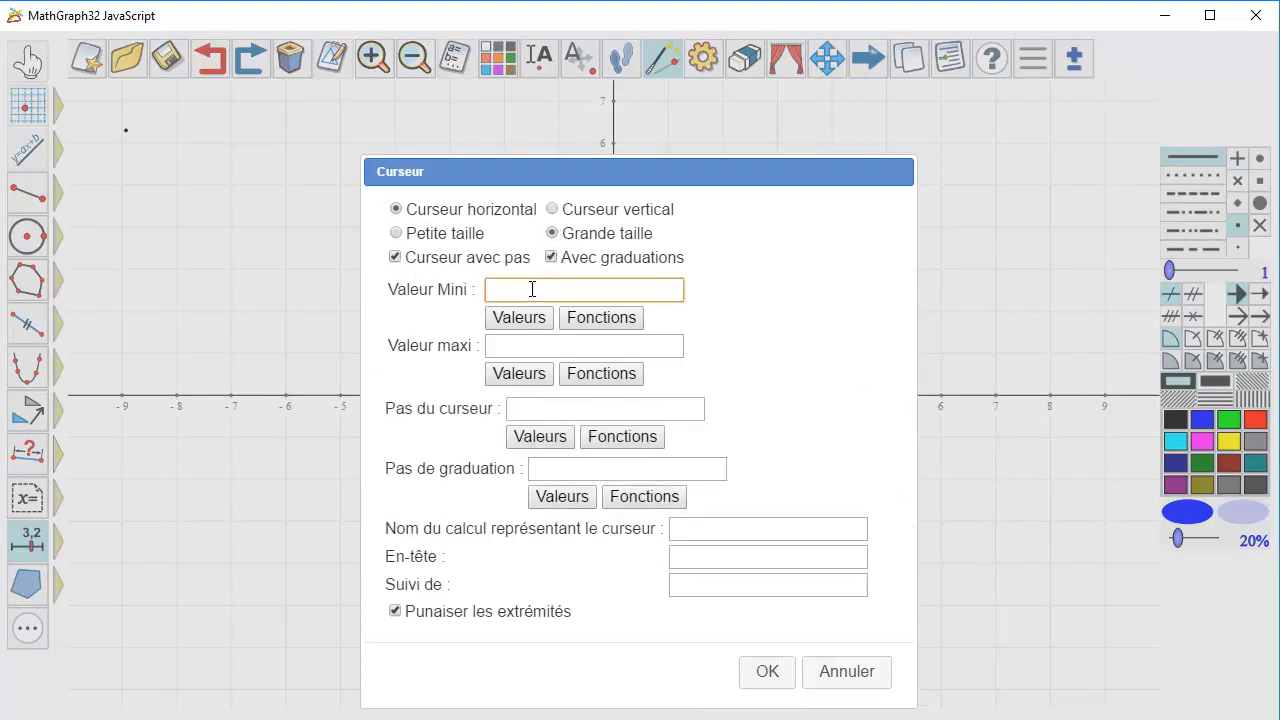
pyautogui.write('0')
pyautogui.press('Tab')
pyautogui.write('5')
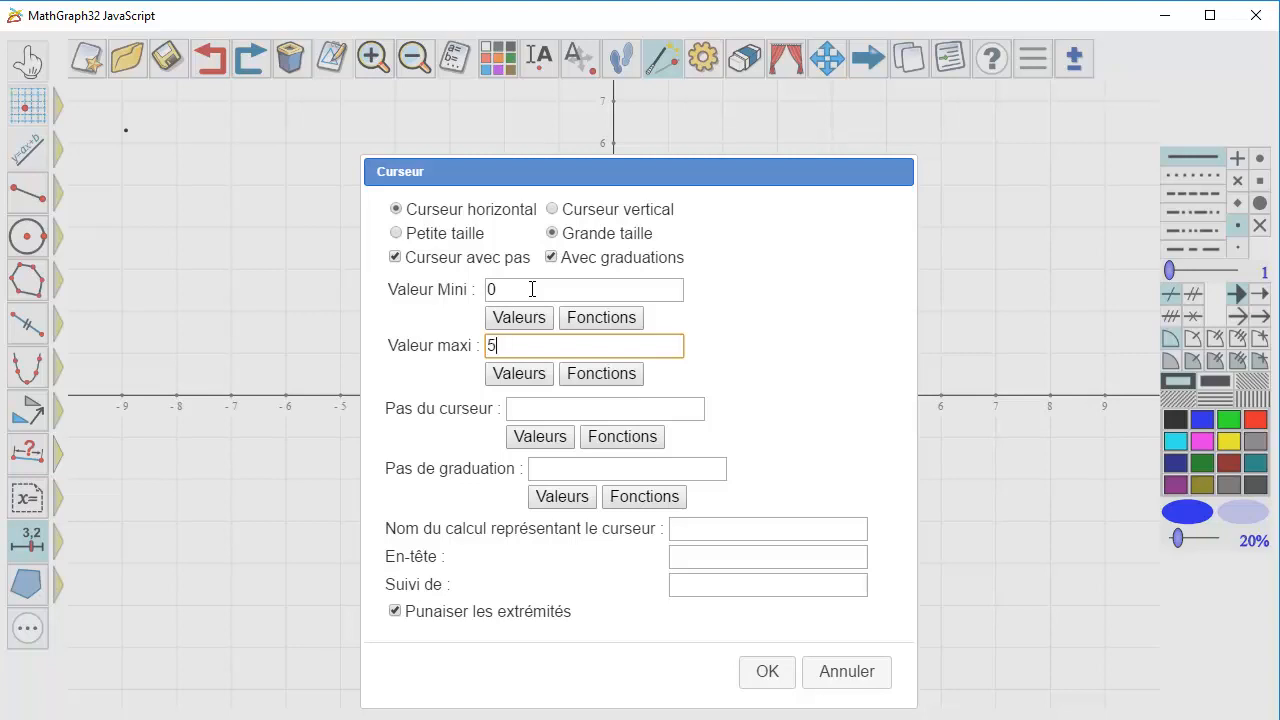
pyautogui.click(530, 409)
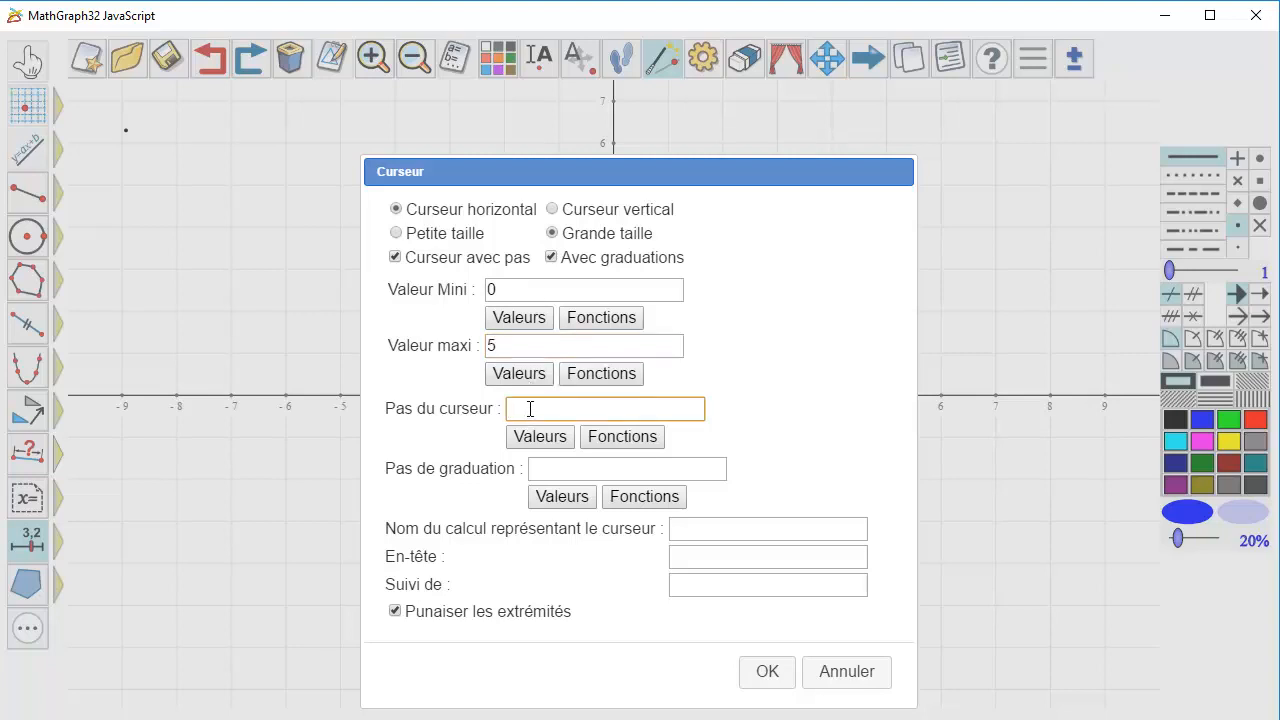
pyautogui.write('1')
pyautogui.click(592, 471)
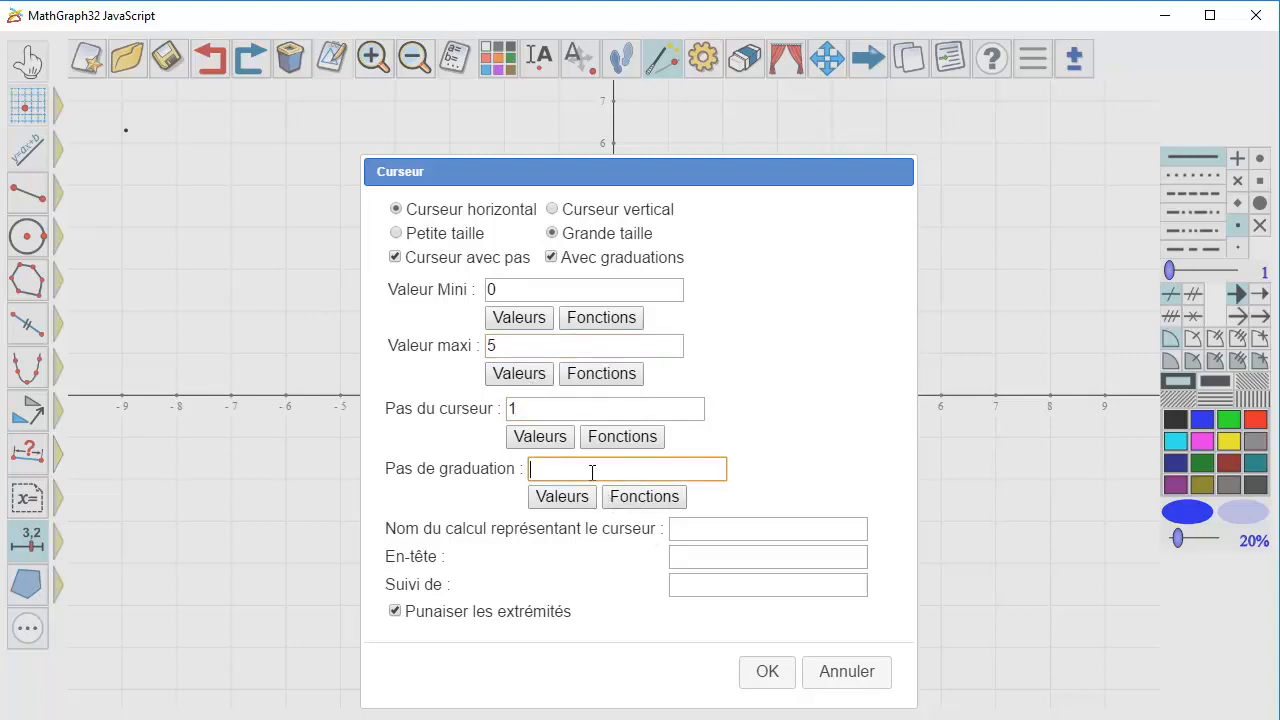
pyautogui.write('1')
# Finish the slider with calculation name k and heading "k =", and move its handle to 1.
pyautogui.click(686, 528)
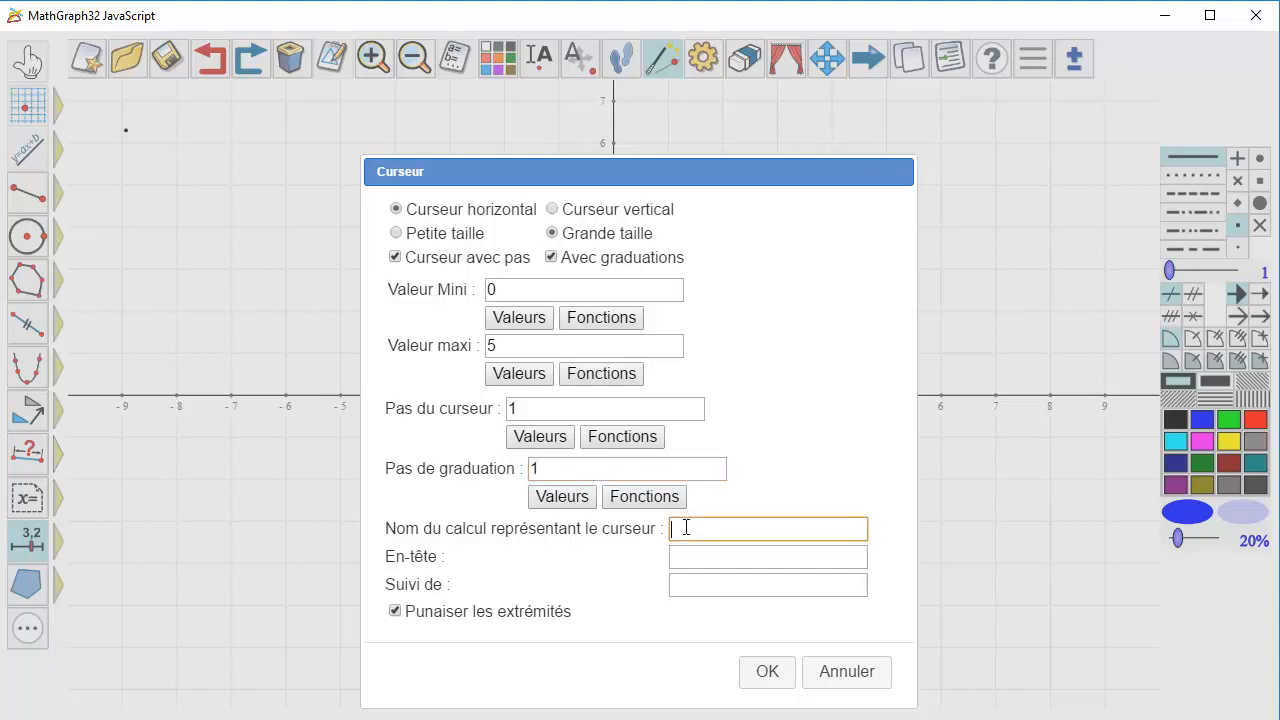
pyautogui.write('k')
pyautogui.click(696, 557)
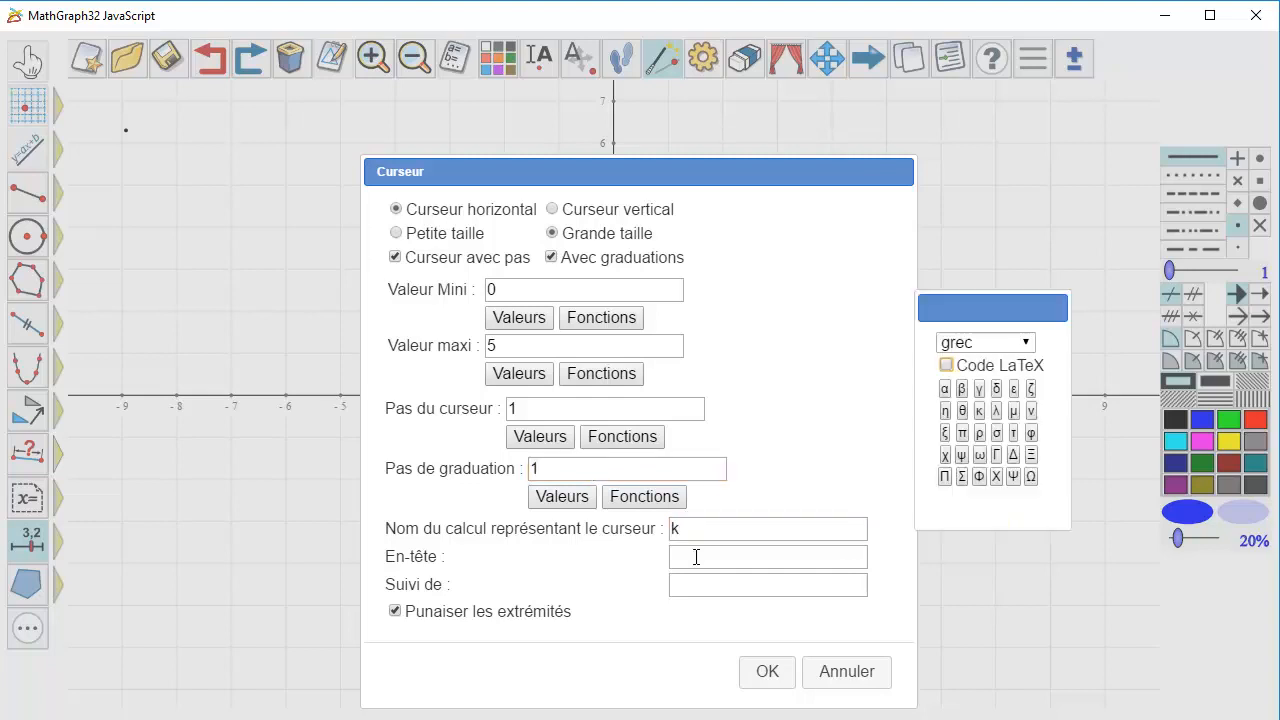
pyautogui.write('k =')
pyautogui.click(774, 672)
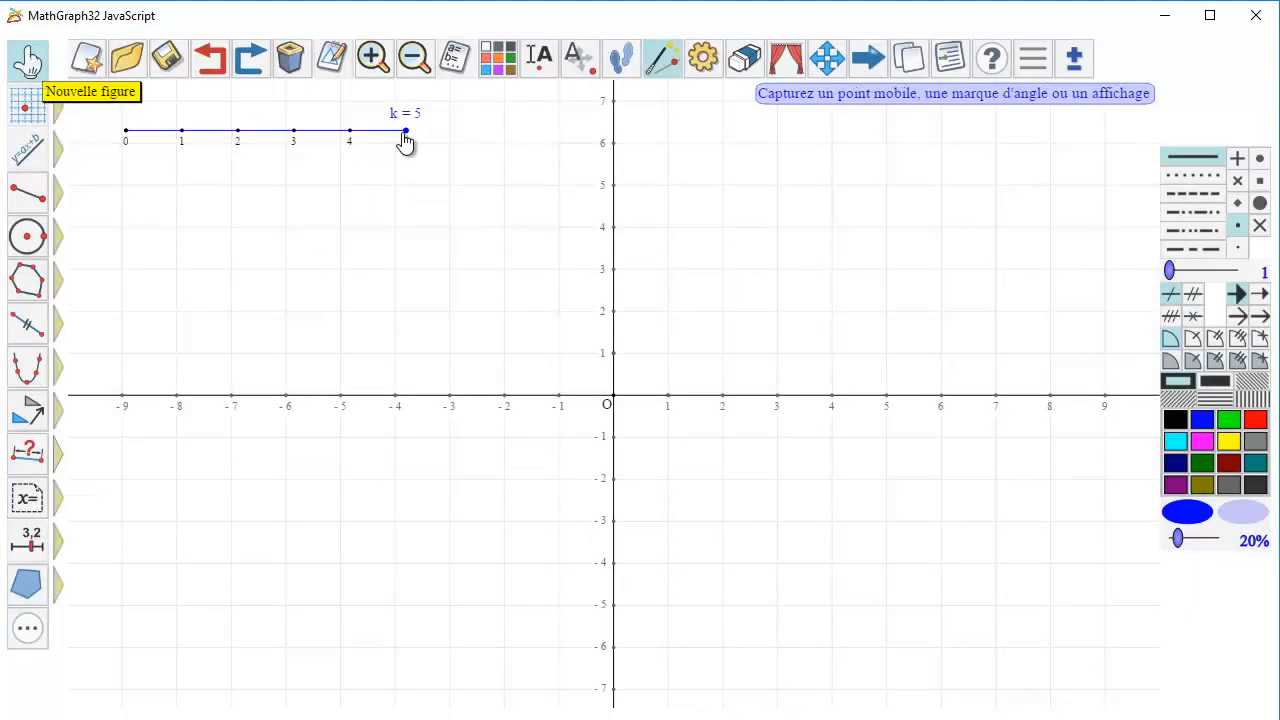
pyautogui.moveTo(405, 143); pyautogui.dragTo(178, 143)
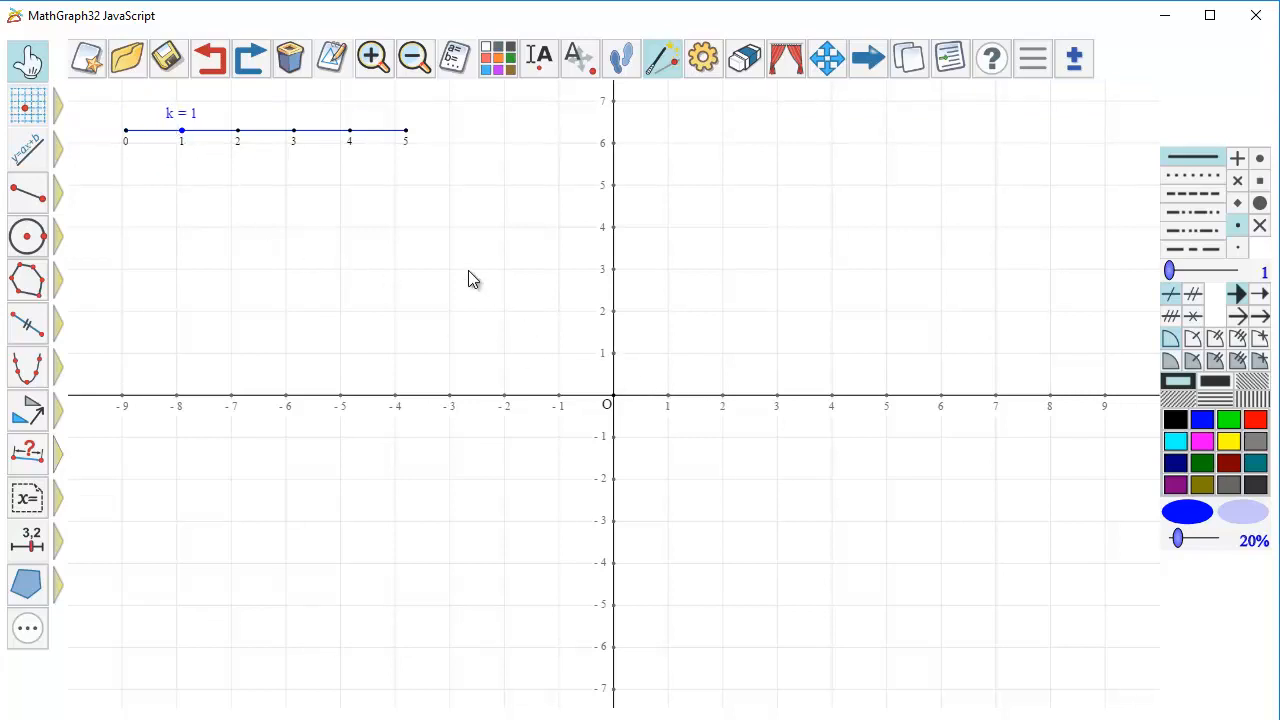
# Reorder the figure's numeric objects by moving frame (O,I,J) towards the end, after k.
pyautogui.click(457, 60)
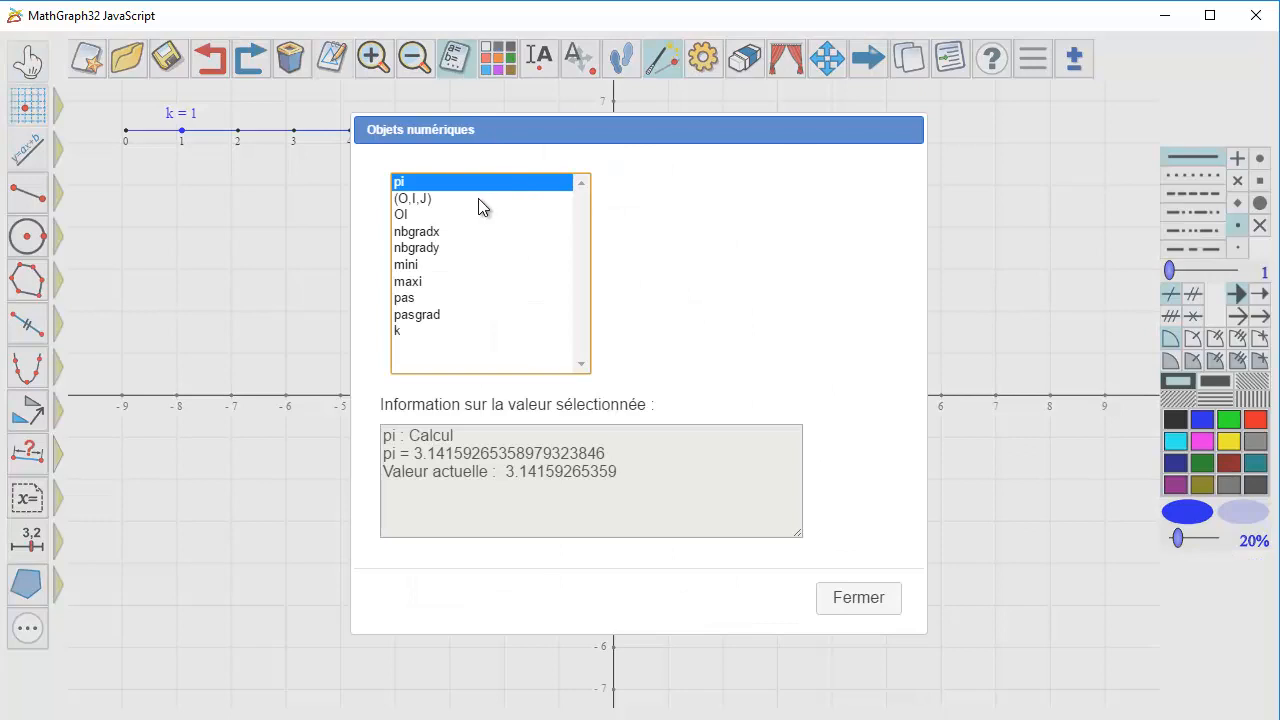
pyautogui.click(478, 198)
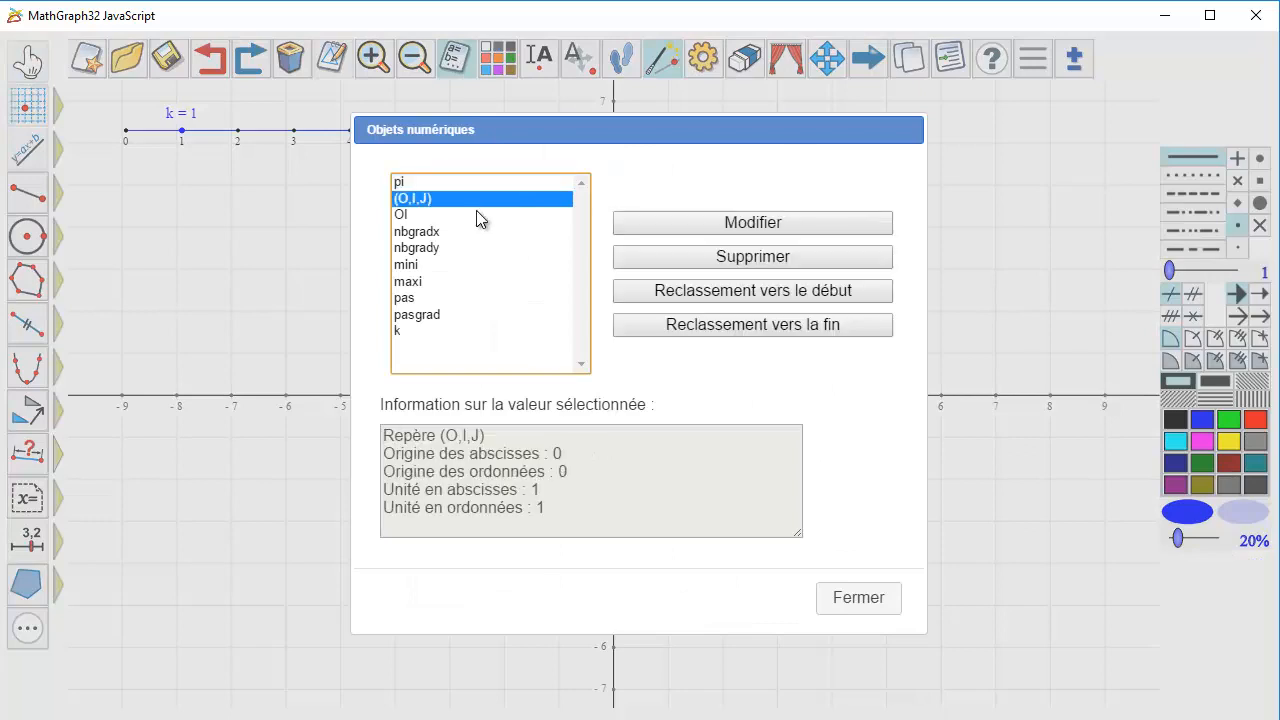
pyautogui.click(436, 336)
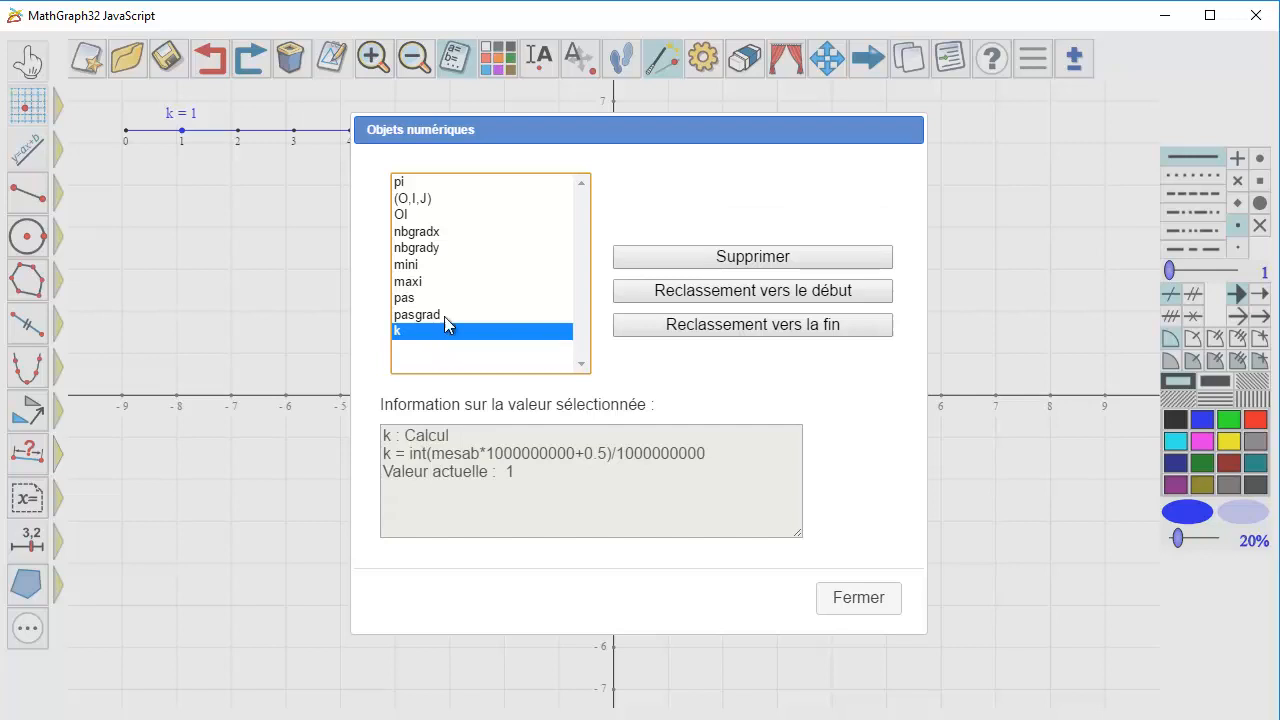
pyautogui.click(446, 200)
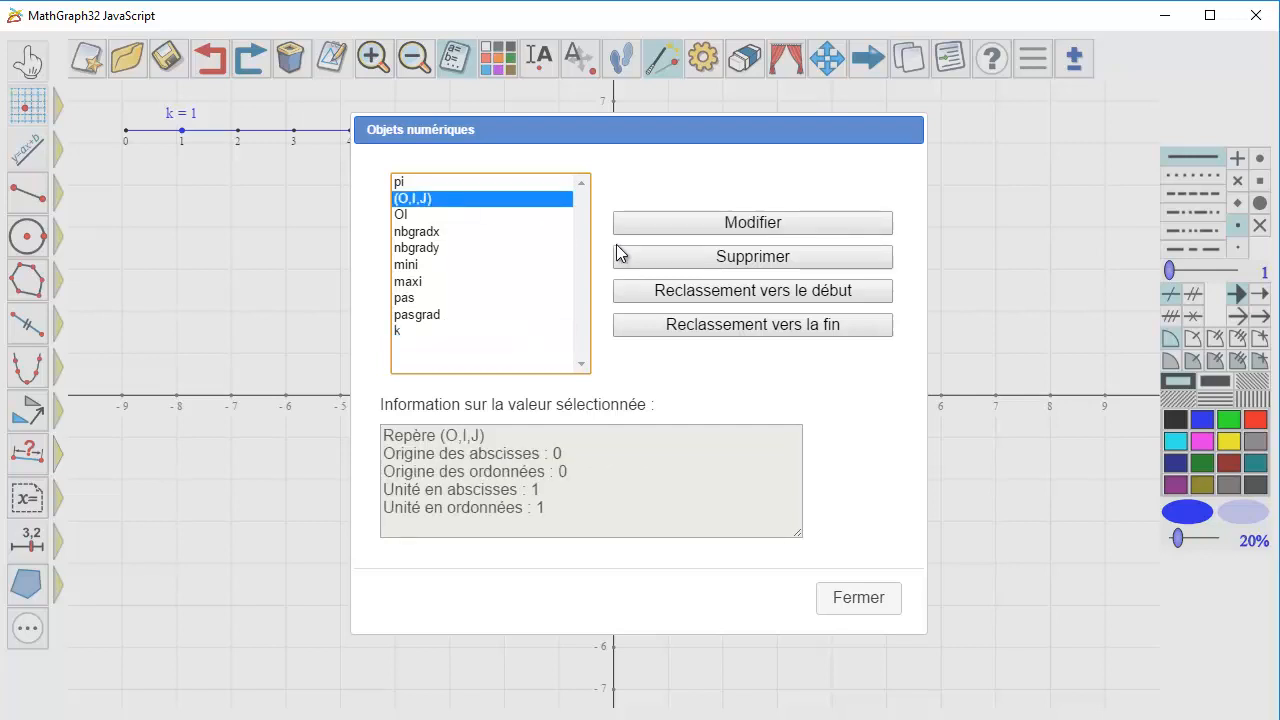
pyautogui.click(678, 328)
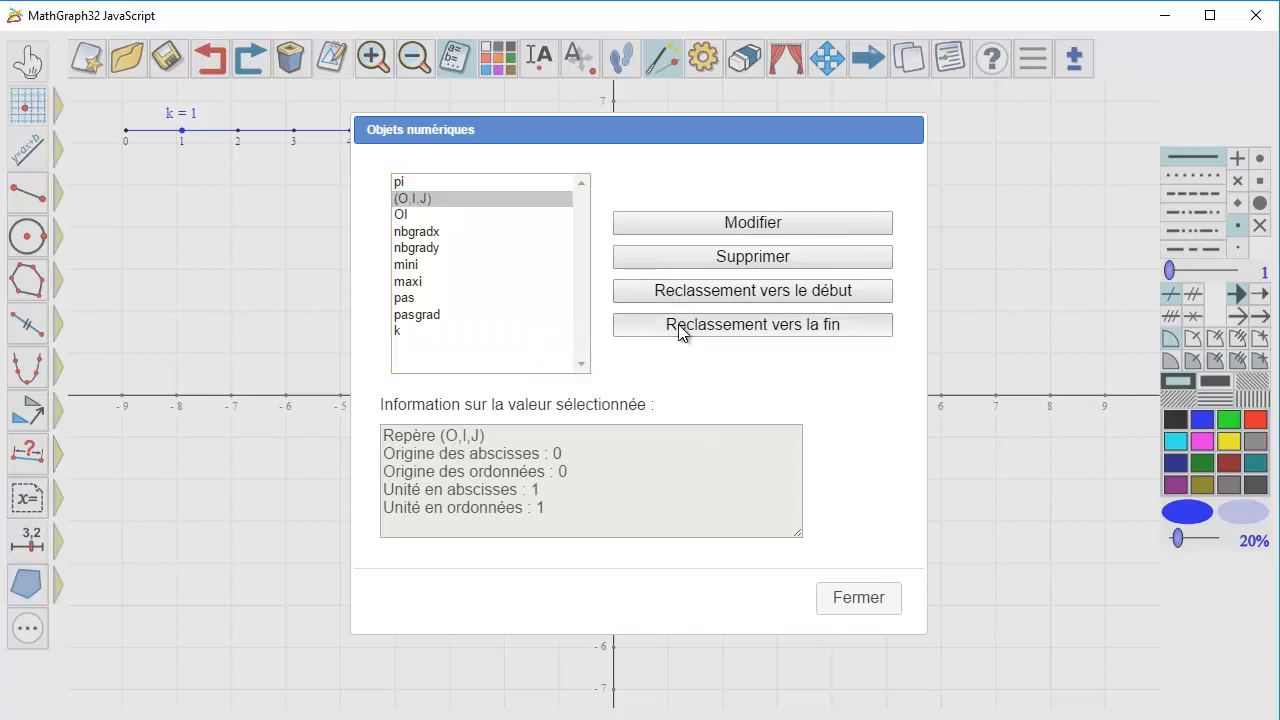
pyautogui.click(822, 418)
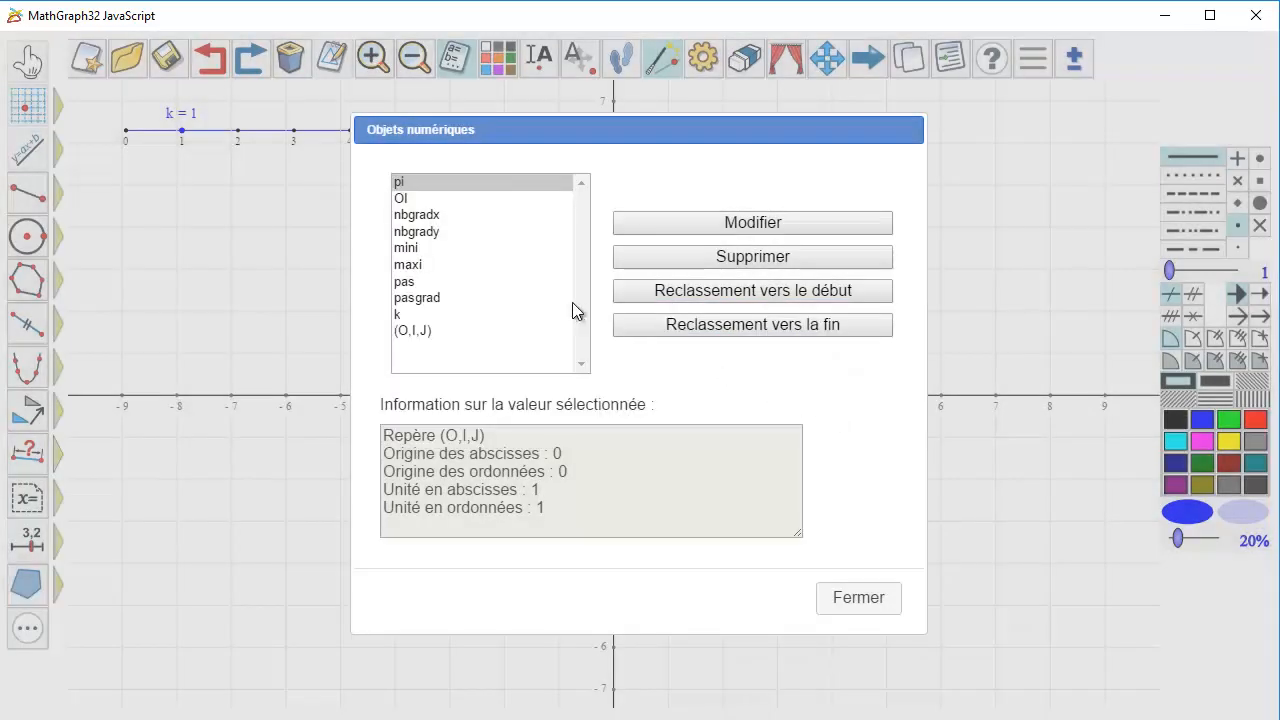
# Modify frame (O,I,J) so that its x-axis unit is 10^(-k), and close the numeric objects list.
pyautogui.click(427, 330)
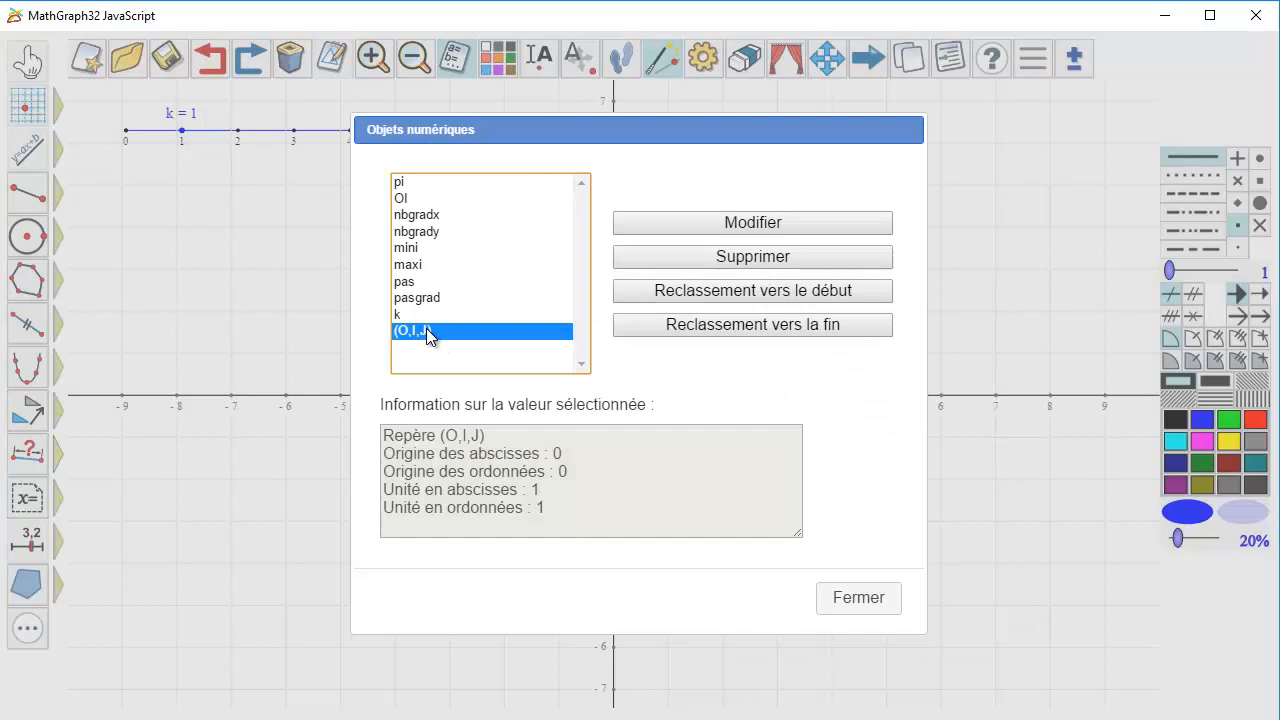
pyautogui.click(682, 222)
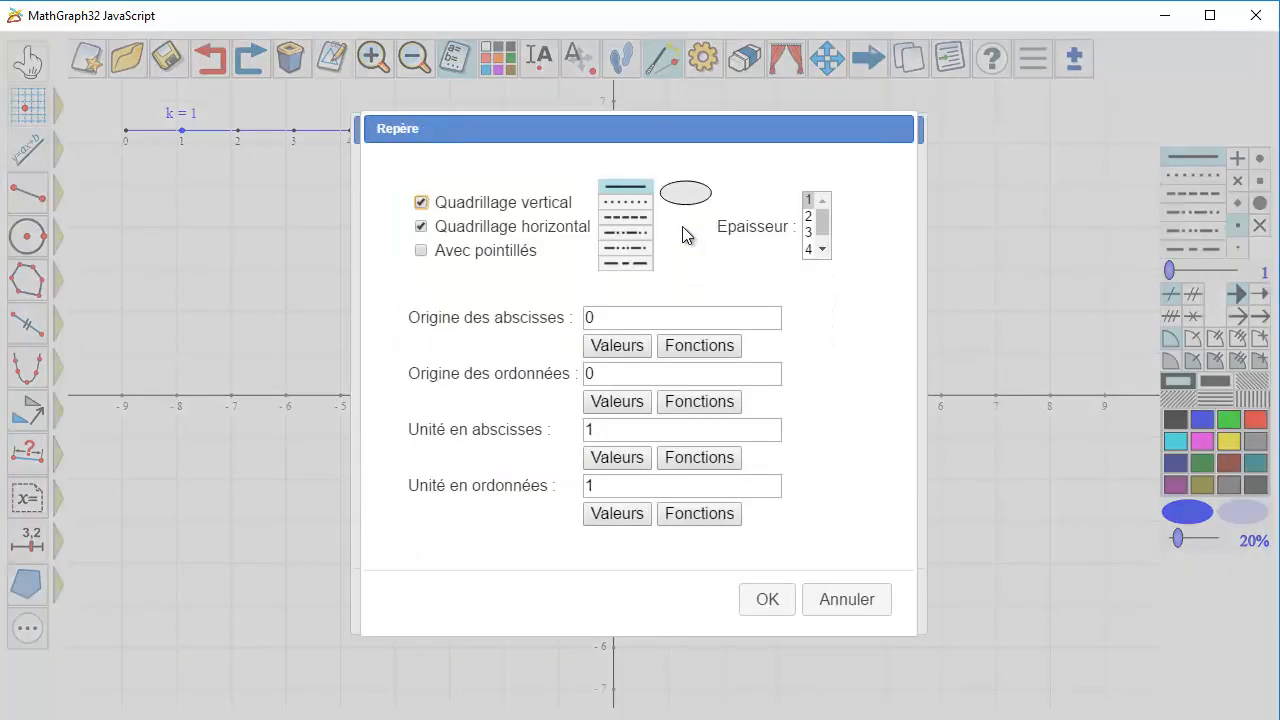
pyautogui.click(630, 436)
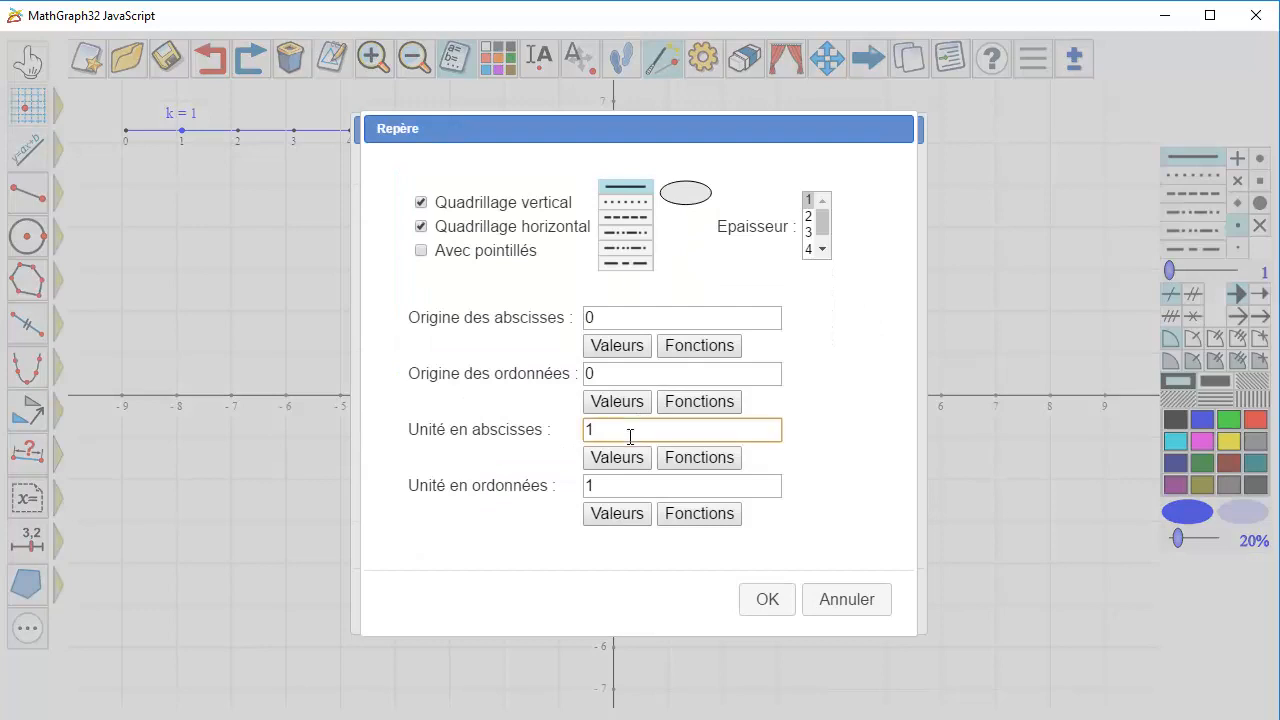
pyautogui.write('0^(-k)')
pyautogui.click(770, 600)
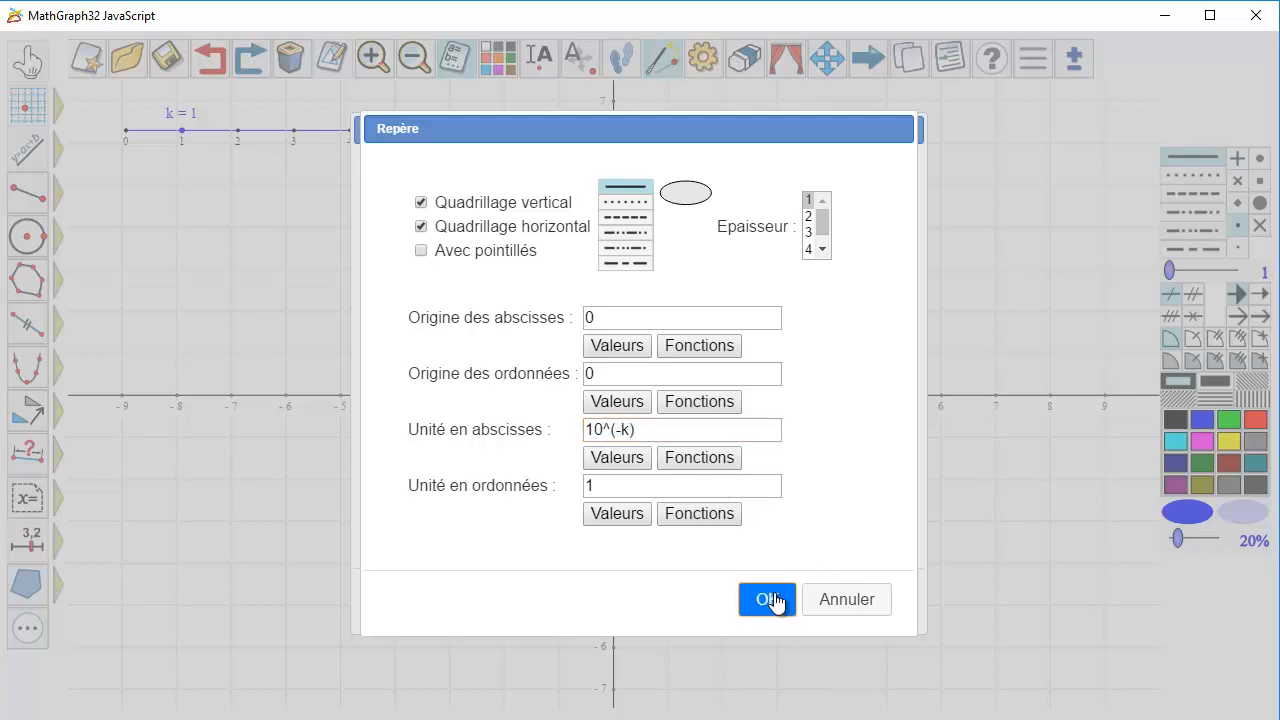
pyautogui.click(830, 595)
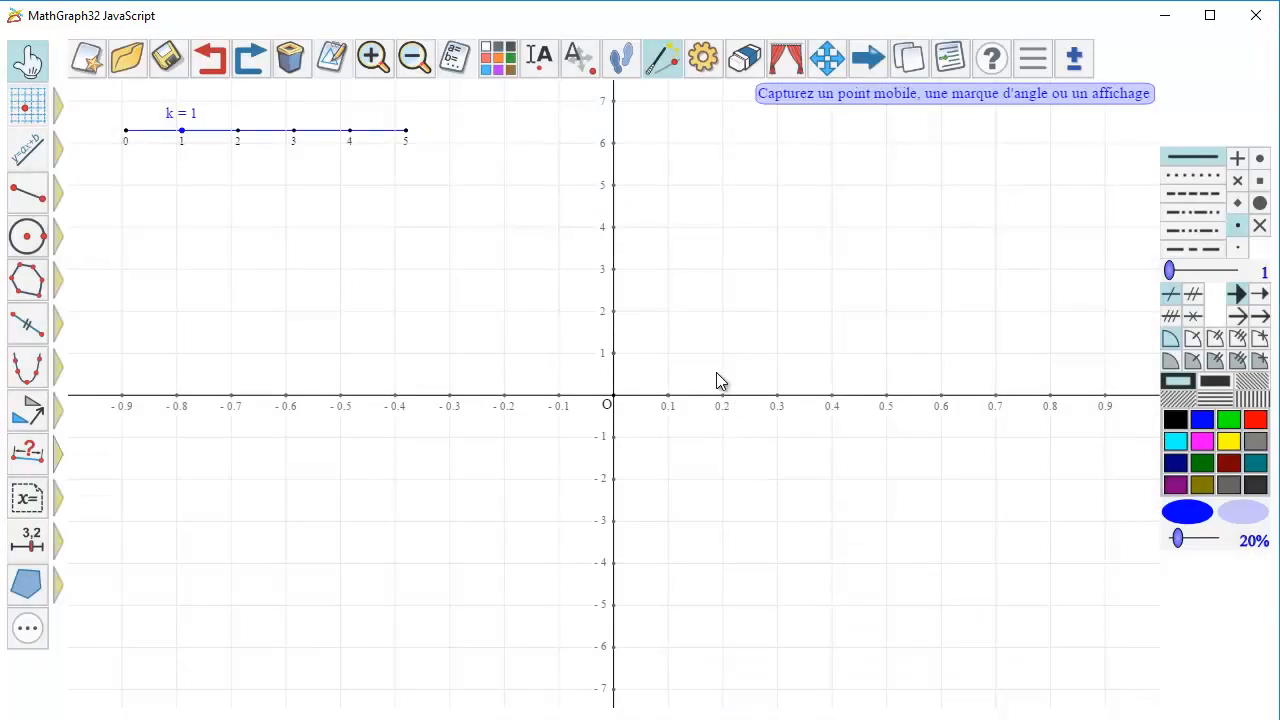
# Test the frame's response by moving slider k to 3 and back to 1.
pyautogui.click(26, 66)
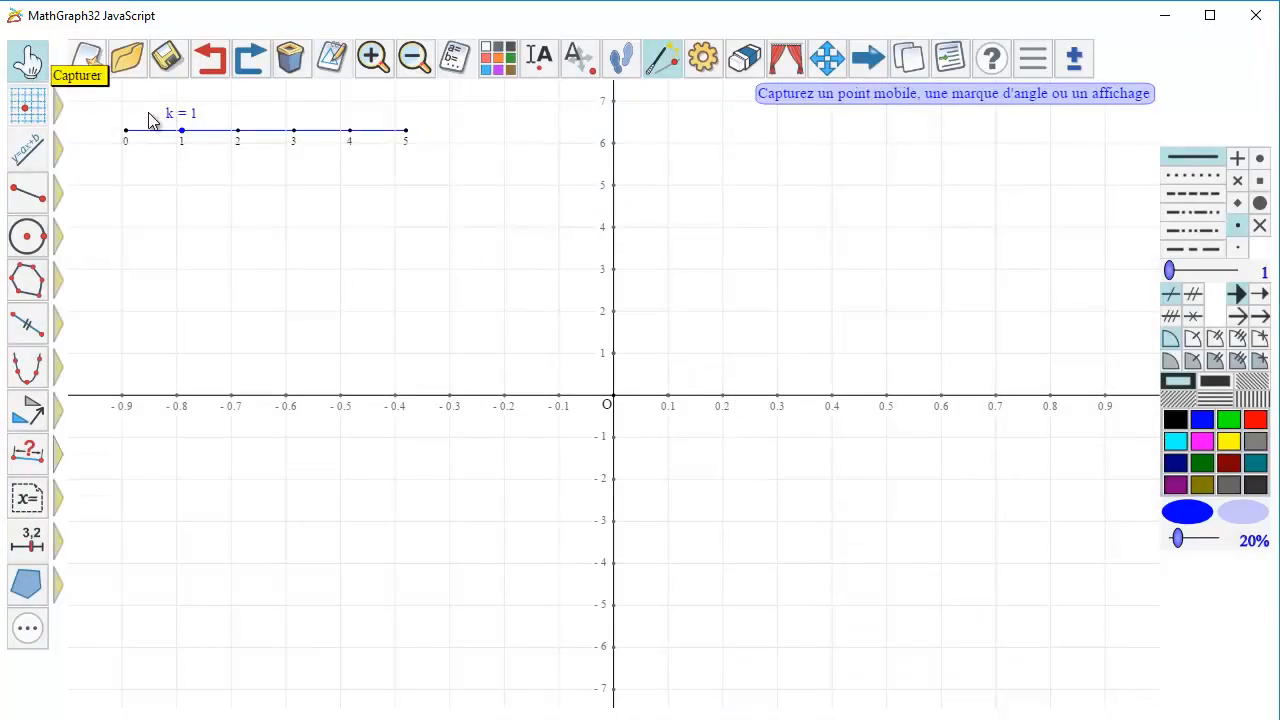
pyautogui.moveTo(182, 131); pyautogui.dragTo(284, 150)
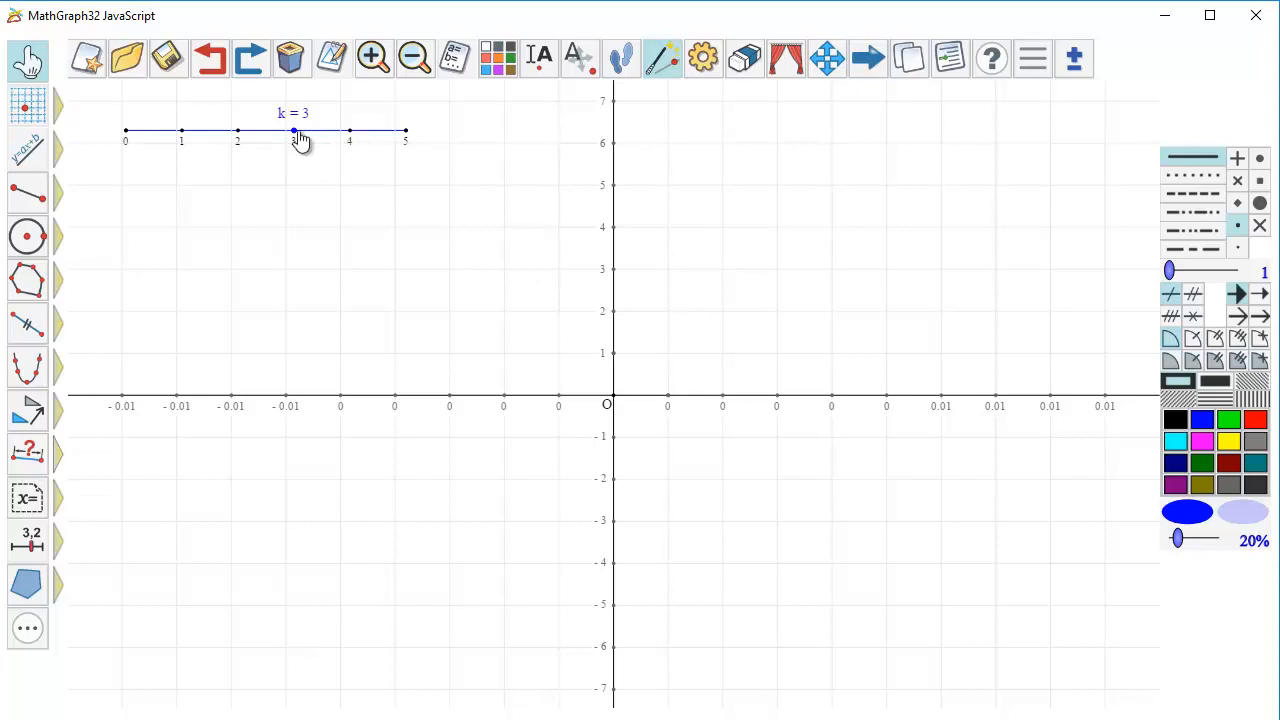
pyautogui.moveTo(289, 142); pyautogui.dragTo(195, 140)
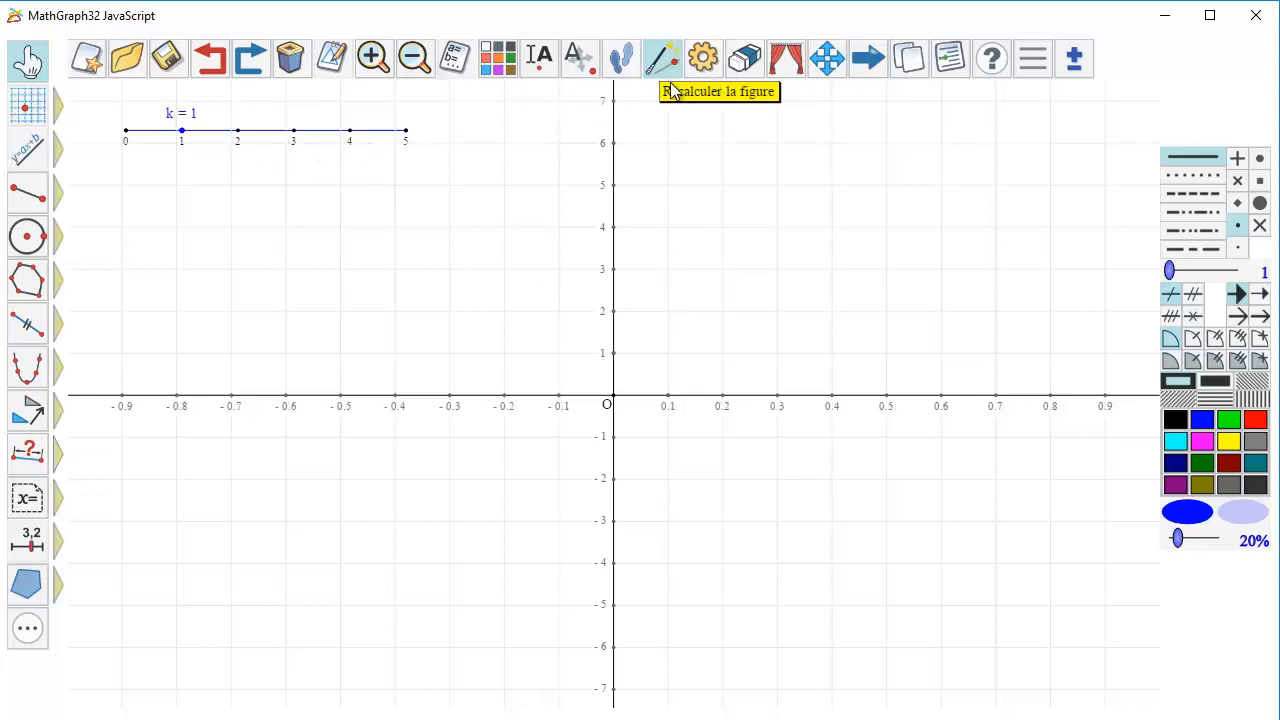
# Delete the graduation labels along the x-axis.
pyautogui.click(290, 57)
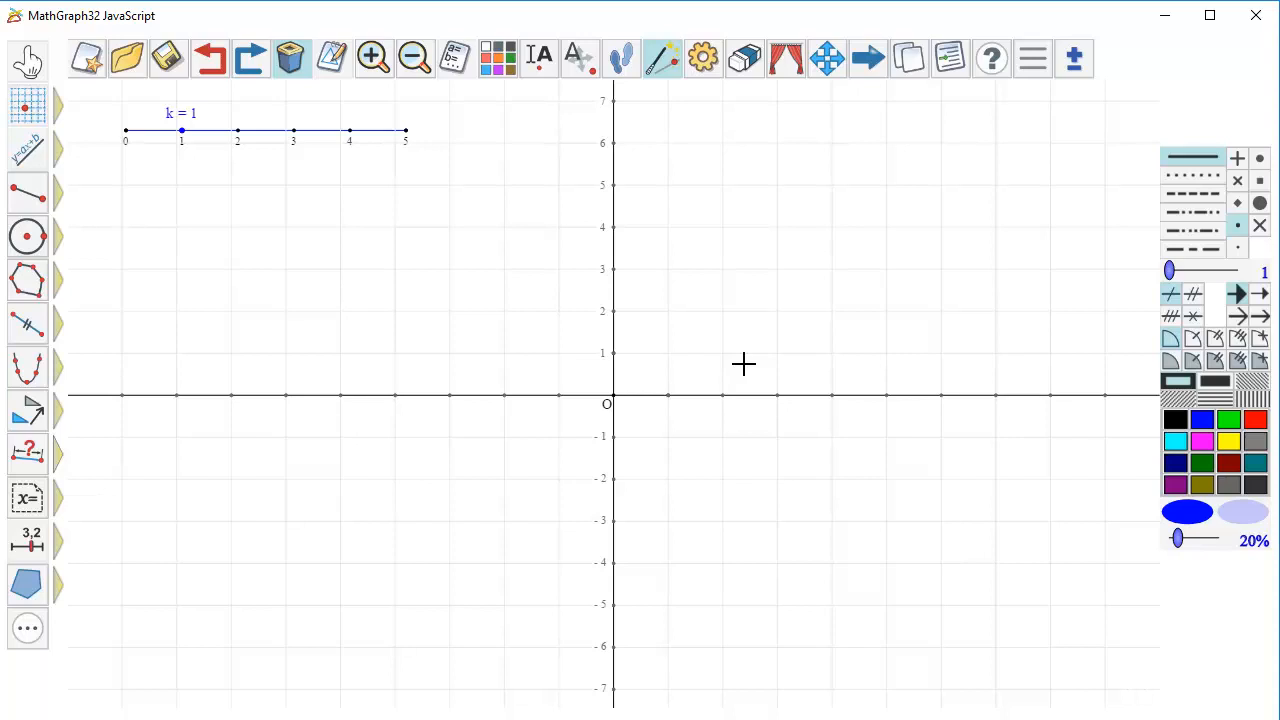
# Create a real calculation named test with the formula k=0.
pyautogui.moveTo(60, 552)
pyautogui.click(98, 536)
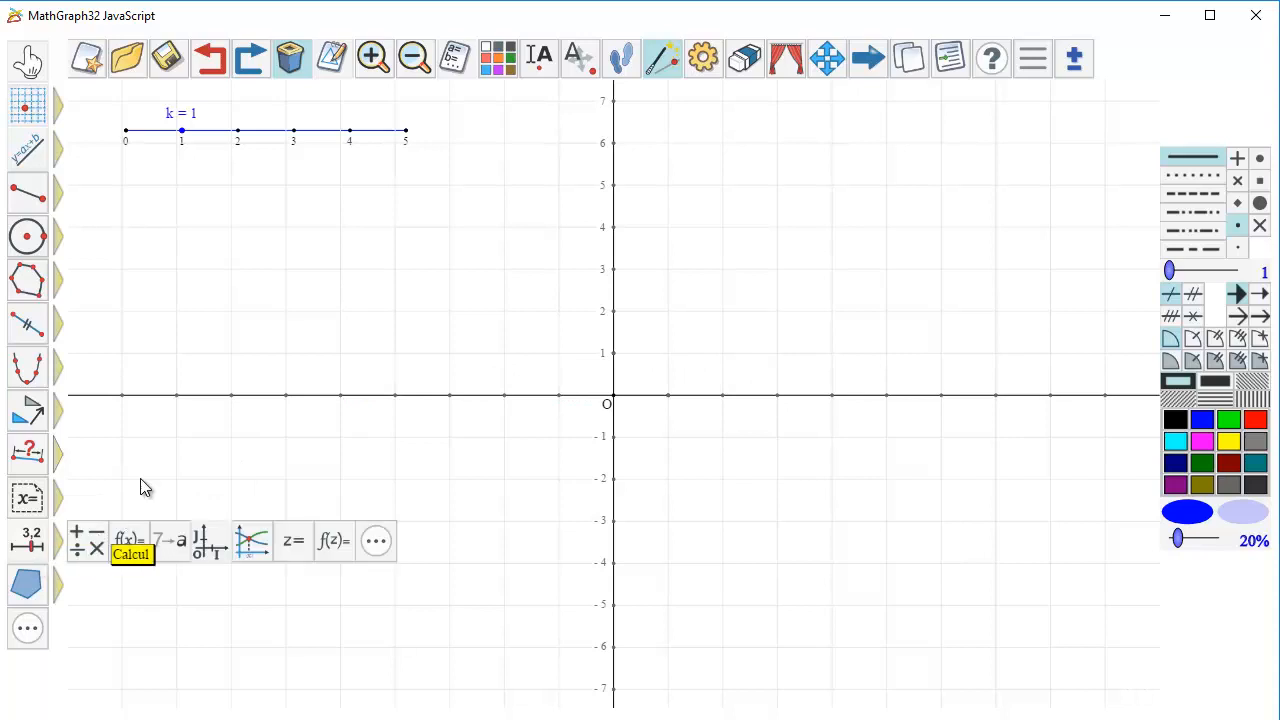
pyautogui.write('test')
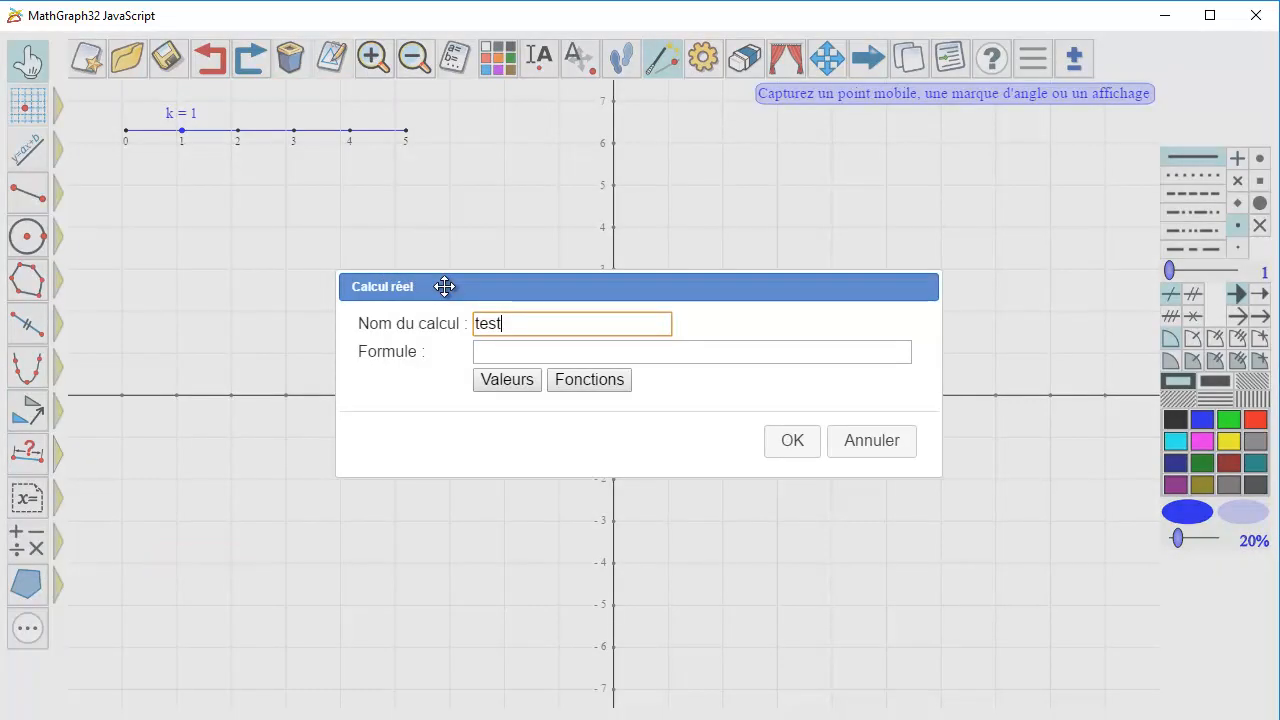
pyautogui.click(491, 352)
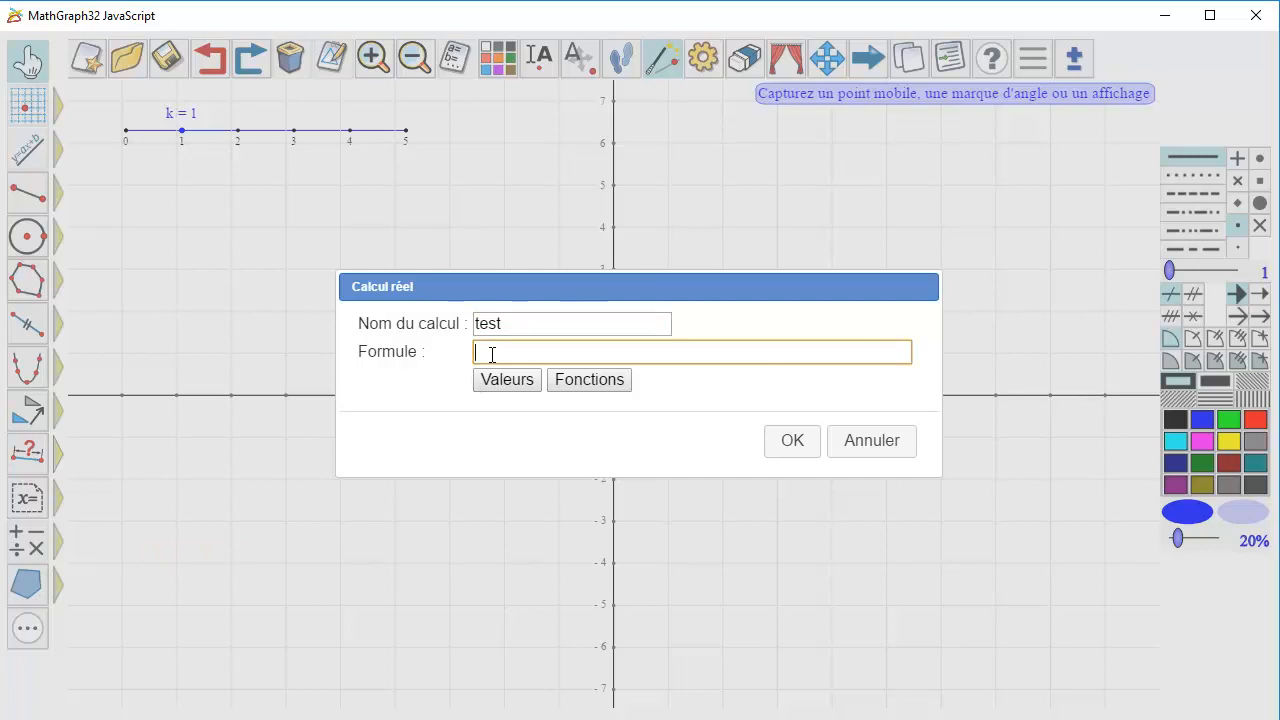
pyautogui.write('k=0')
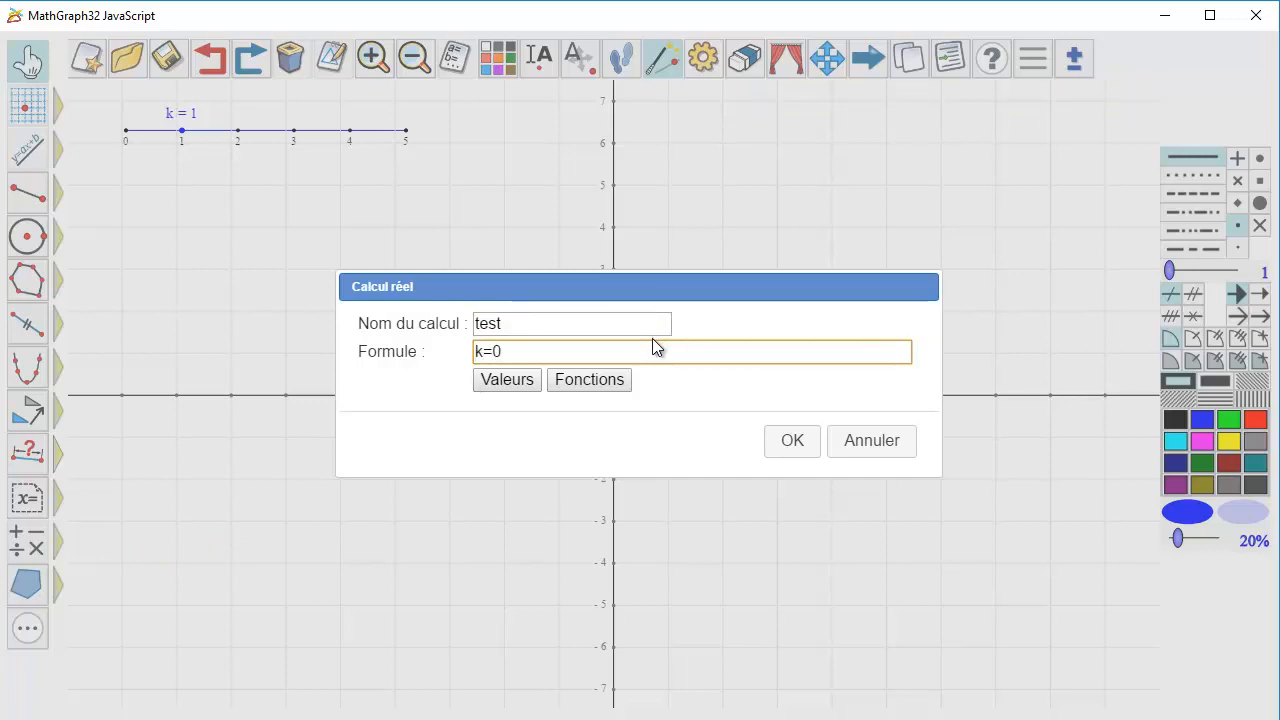
pyautogui.click(788, 444)
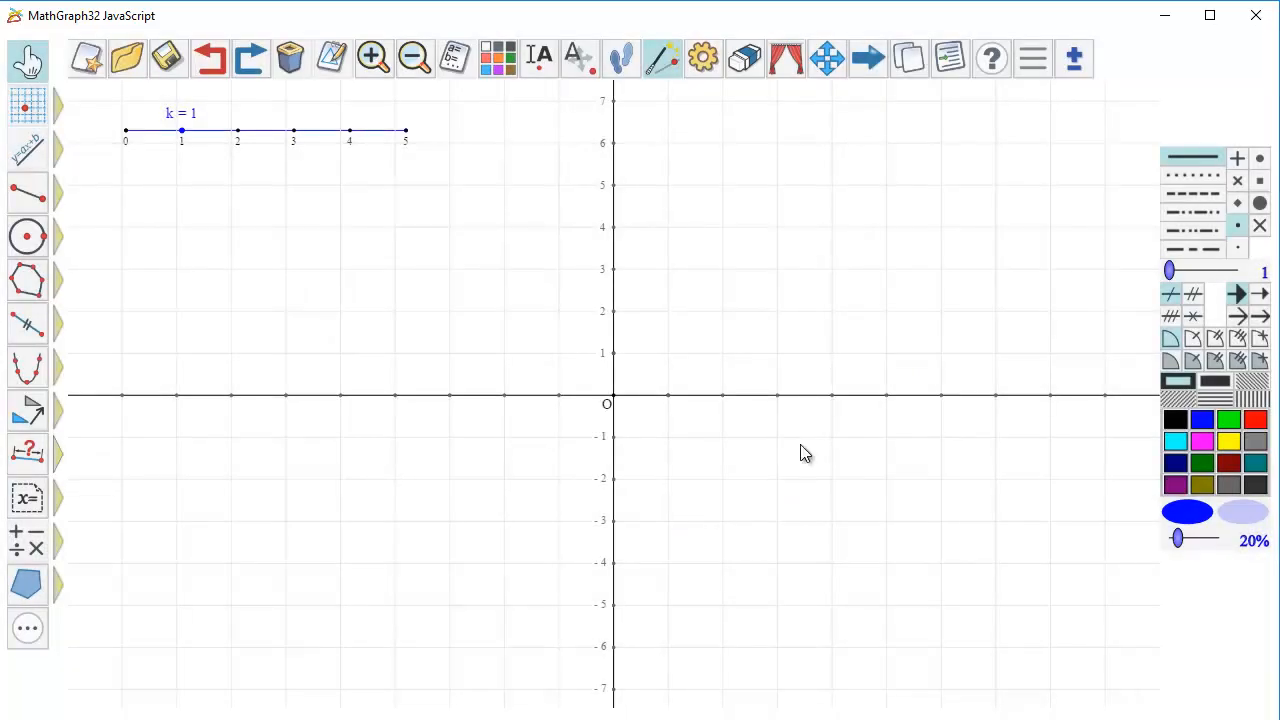
# Start a red LaTeX display linked to unit point I on the x-axis, centred horizontally with upward vertical alignment.
pyautogui.click(1255, 420)
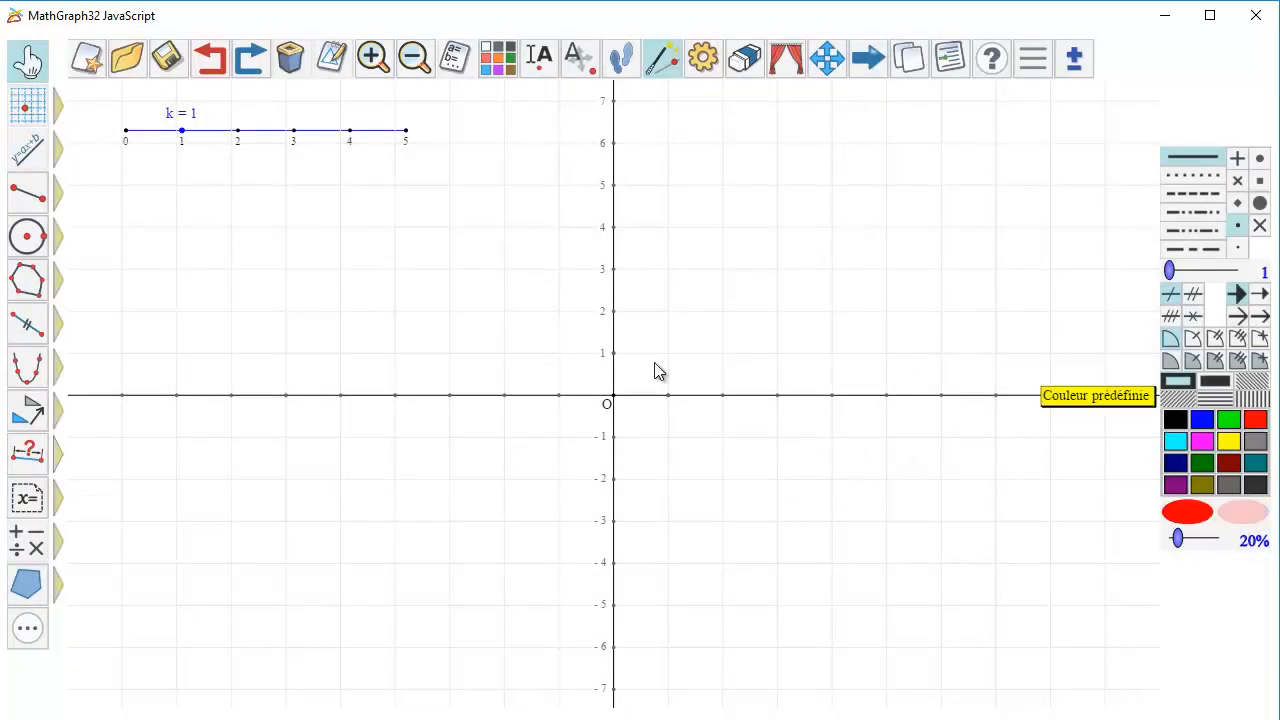
pyautogui.click(27, 508)
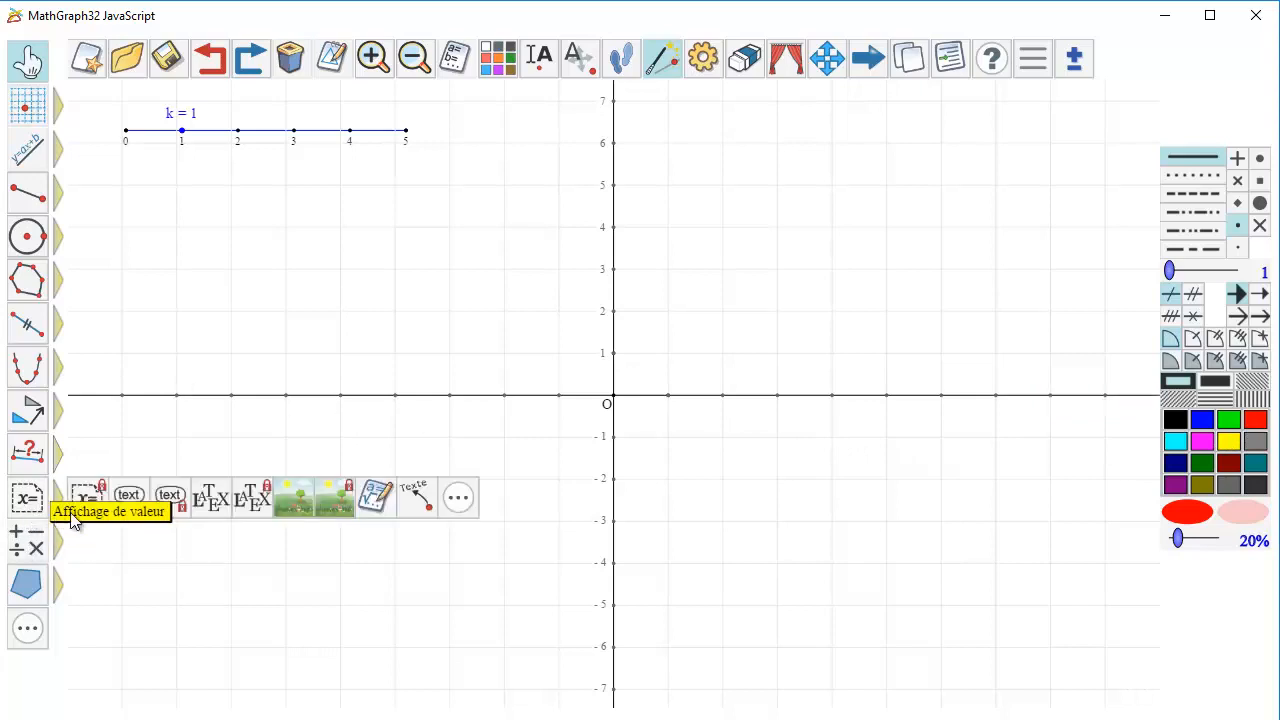
pyautogui.click(250, 500)
pyautogui.click(666, 400)
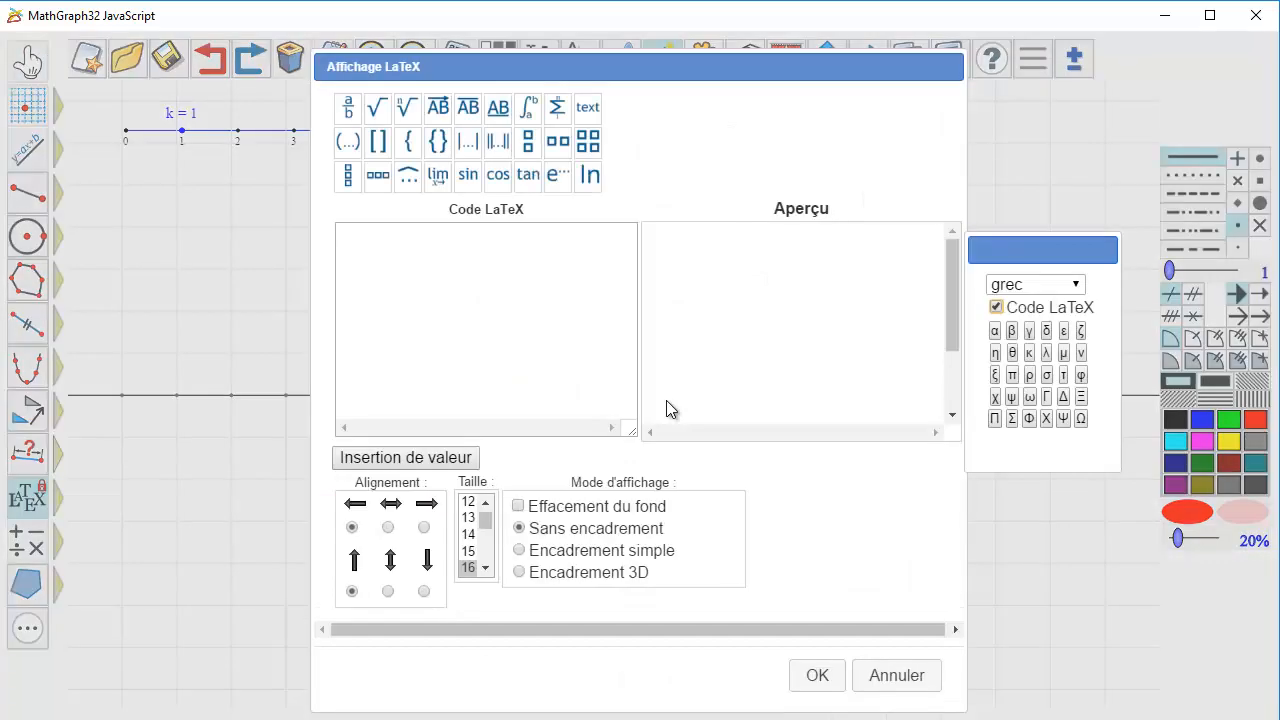
pyautogui.click(388, 527)
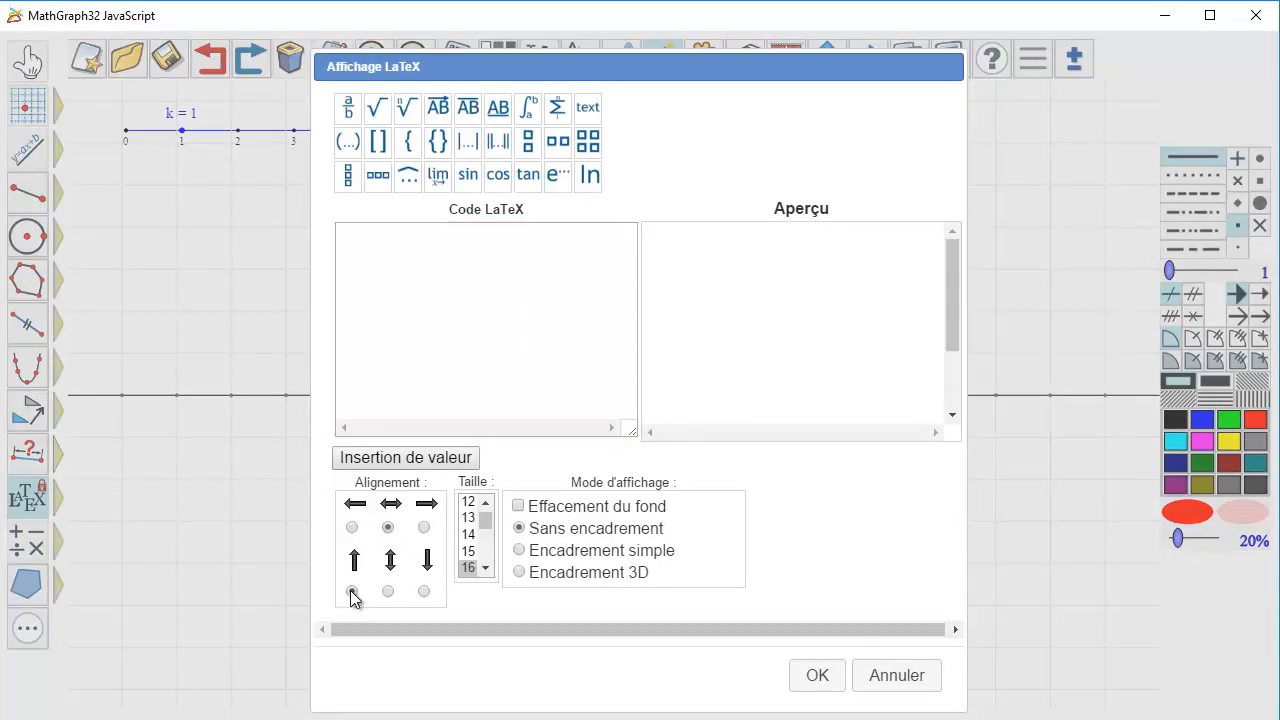
pyautogui.click(352, 592)
# Enter \If{test} as the first line of the LaTeX code.
pyautogui.click(424, 271)
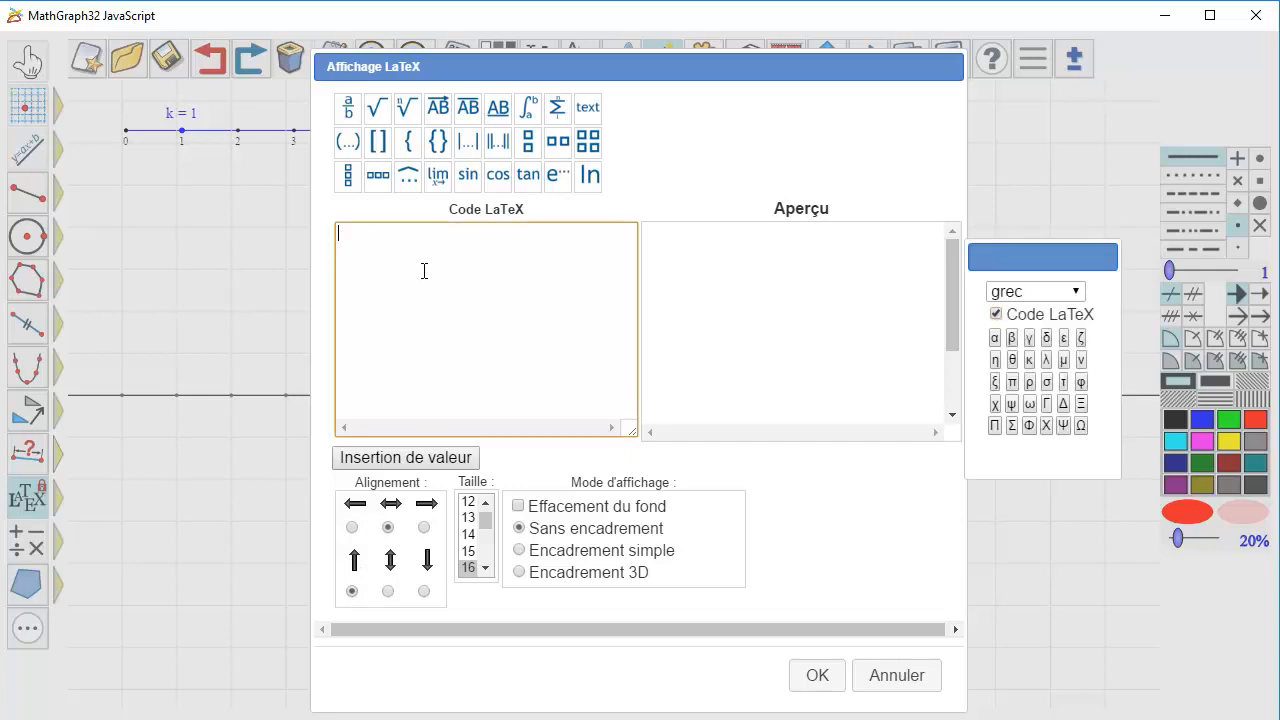
pyautogui.write('\\')
pyautogui.write('l')
pyautogui.write('f')
pyautogui.write('{}')
pyautogui.write('test')
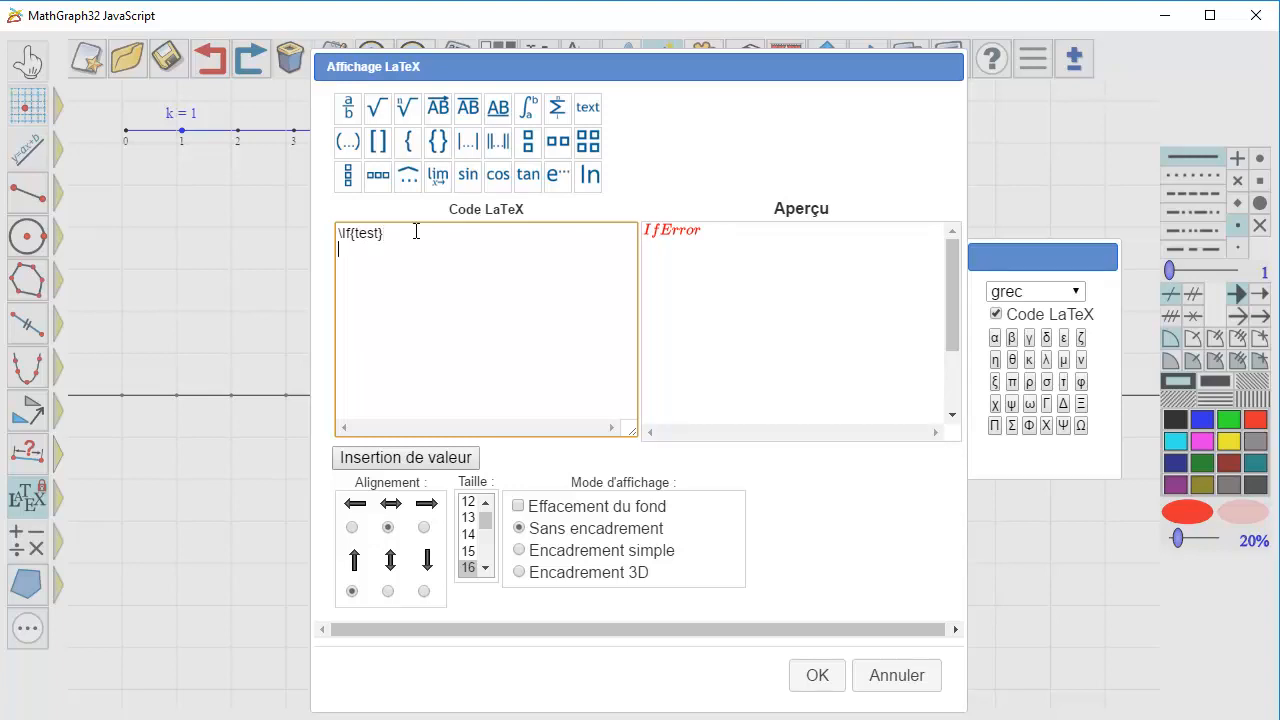
pyautogui.write('{')
pyautogui.write('}')
pyautogui.write('1')
pyautogui.write('{}')
# Add the two alternatives {1} and {10^{}} on separate lines below the LaTeX condition.
pyautogui.write('10')
pyautogui.write('^')
pyautogui.write('{')
pyautogui.write('}')
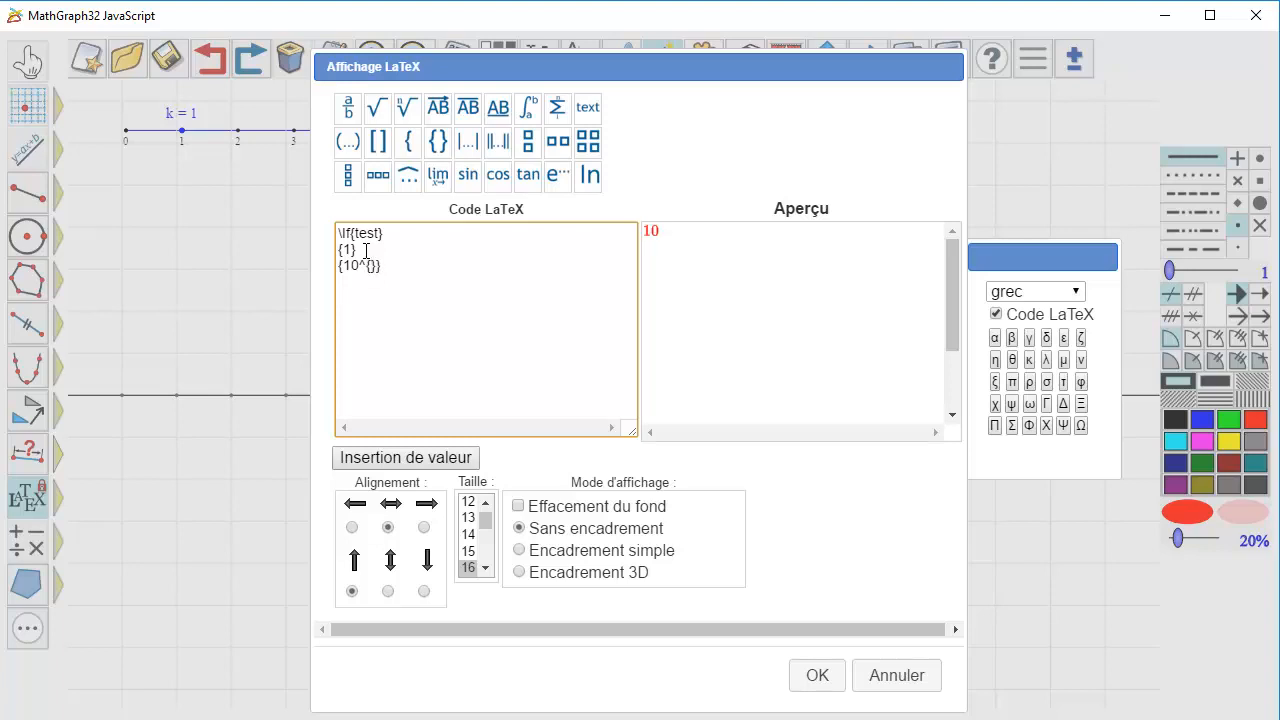
pyautogui.write('-')
# Fill the exponent of 10 with a minus sign and the inserted value of k, giving {10^{-\Val{k}}}.
pyautogui.click(418, 460)
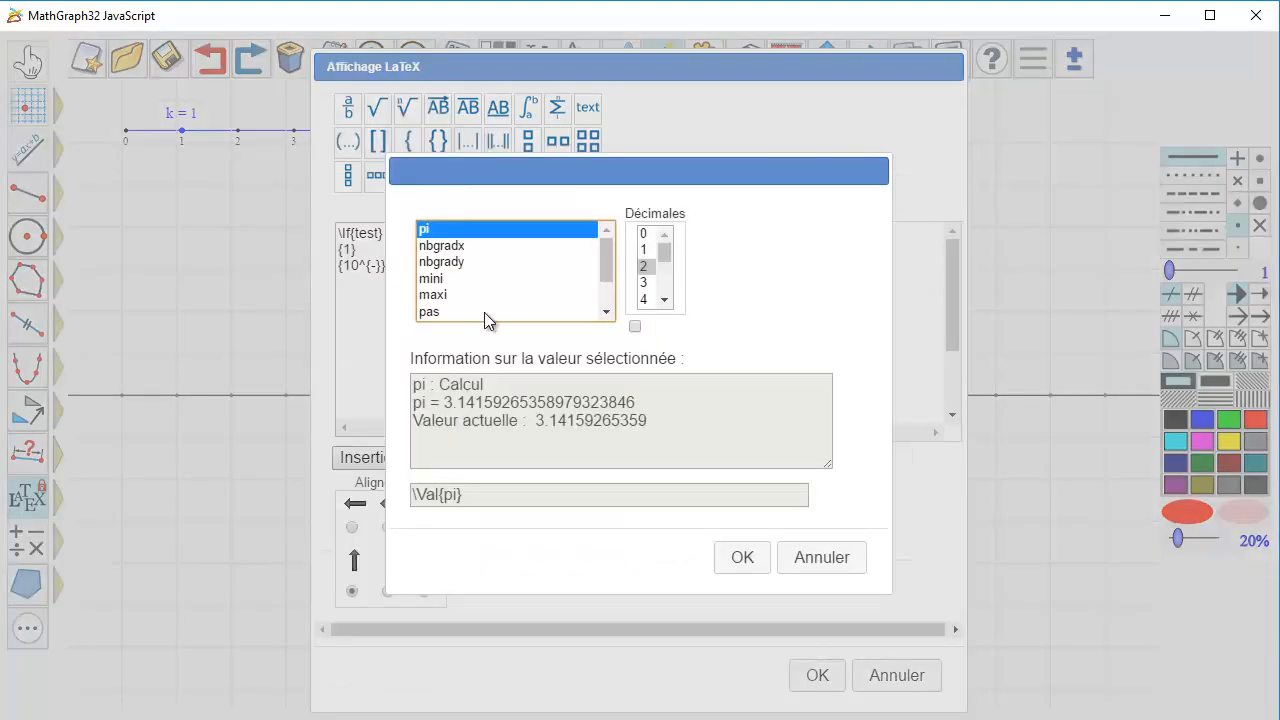
pyautogui.scroll(-2, 478, 267)
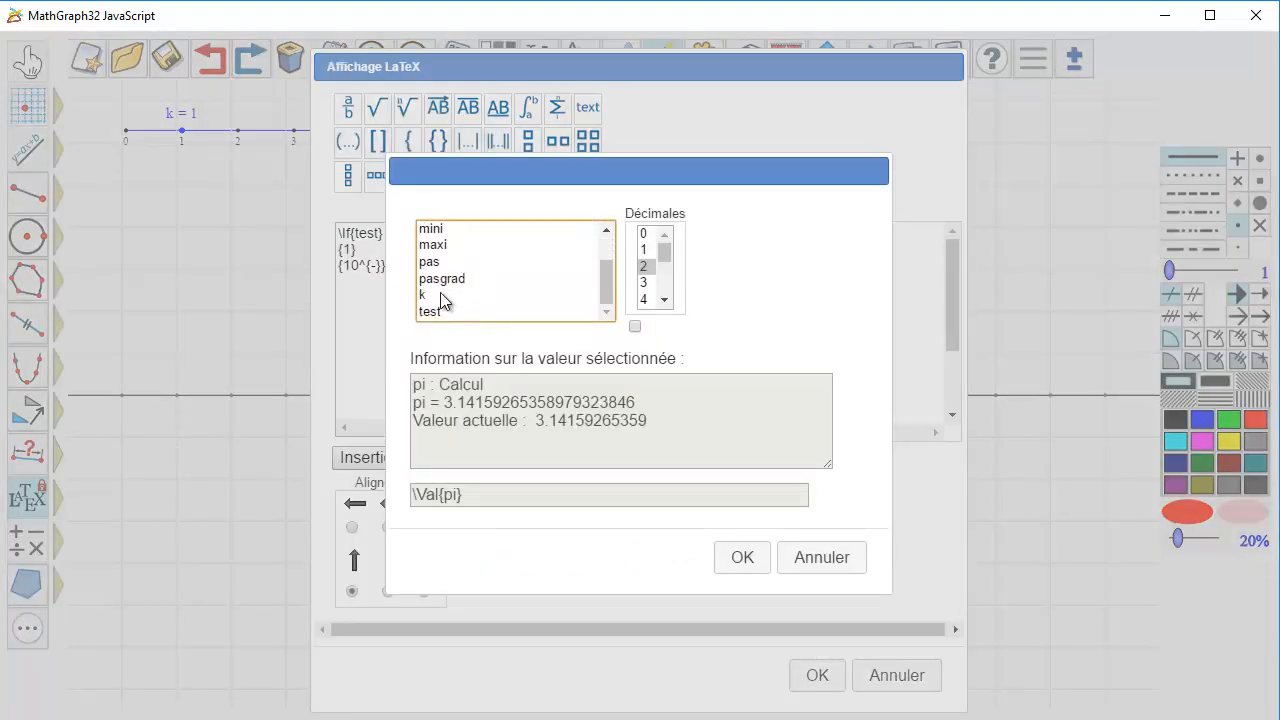
pyautogui.click(443, 295)
pyautogui.click(745, 555)
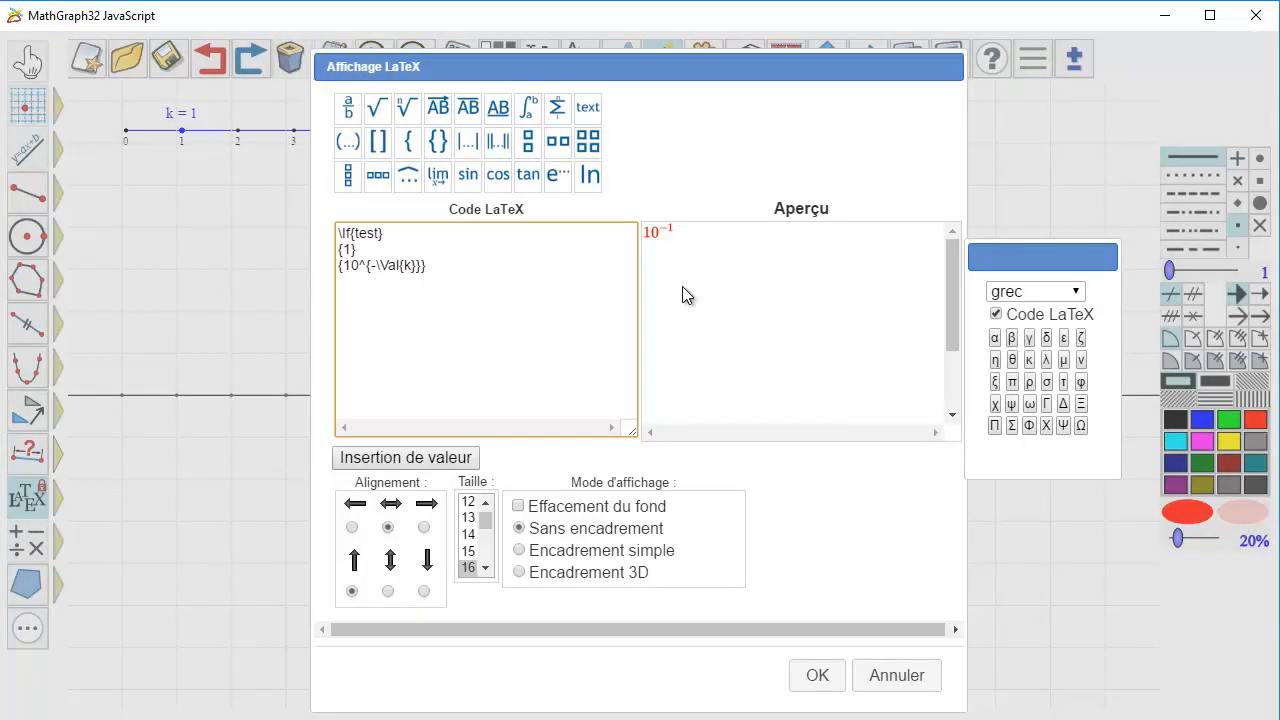
# Turn on background erasing for the LaTeX display, create it, and shift the label slightly below the x-axis.
pyautogui.click(518, 506)
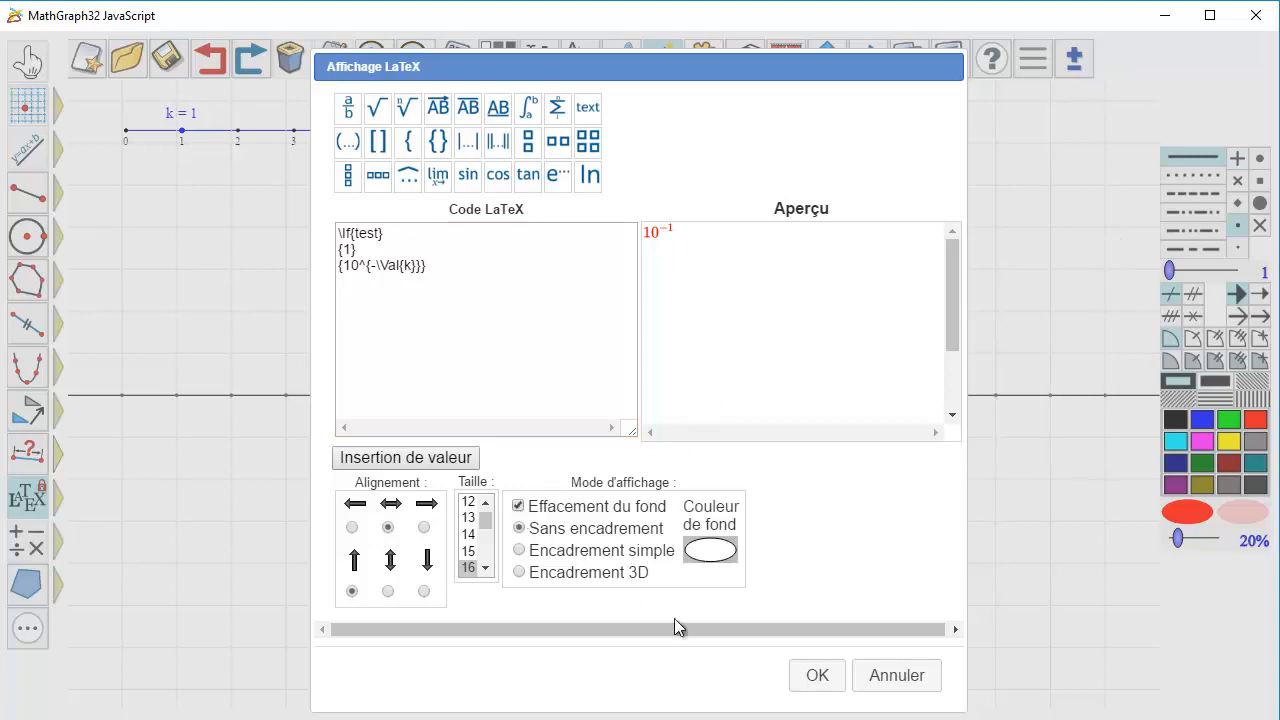
pyautogui.click(818, 676)
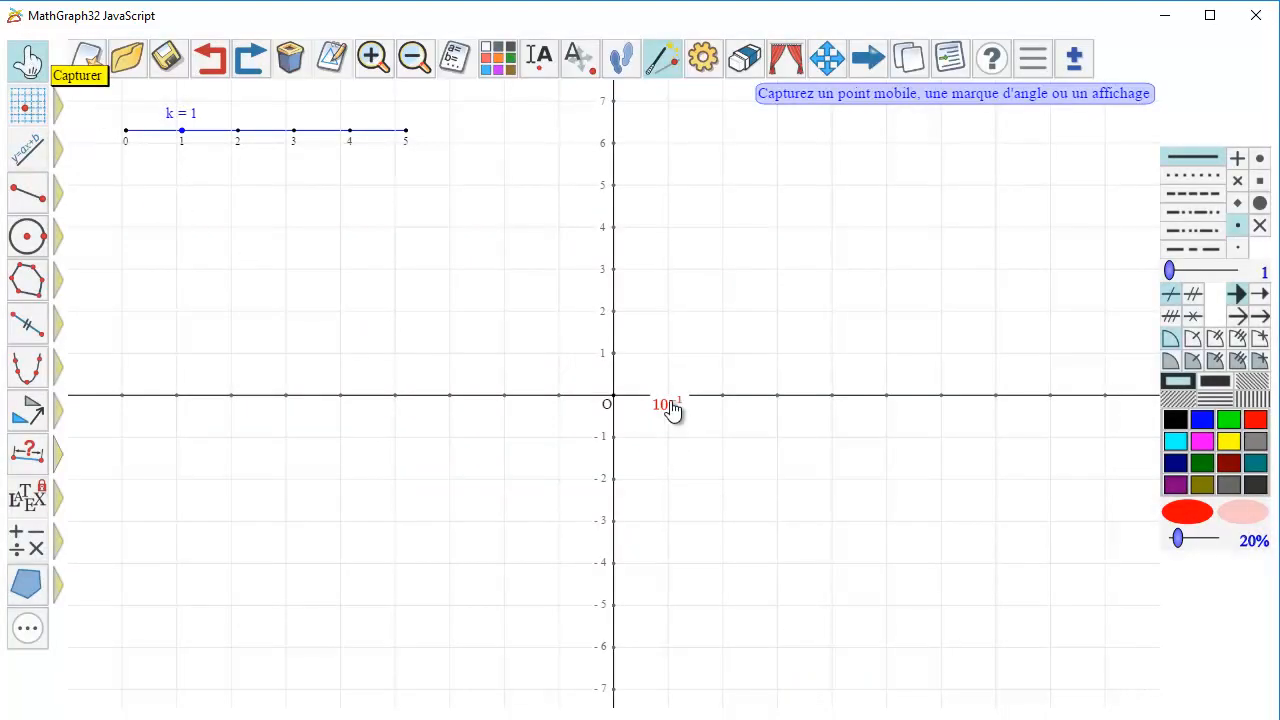
pyautogui.moveTo(669, 402); pyautogui.dragTo(672, 424)
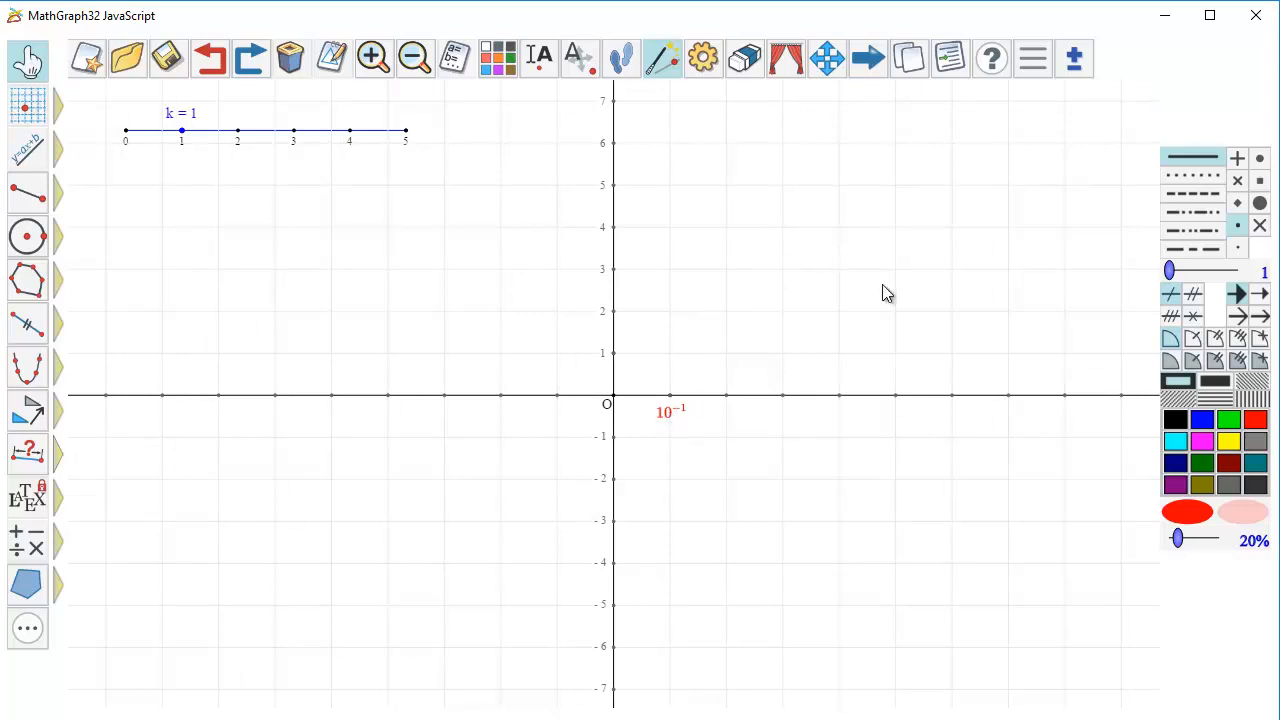
# Define a blue real function f of variable x with the formula sin(1/x).
pyautogui.click(1204, 422)
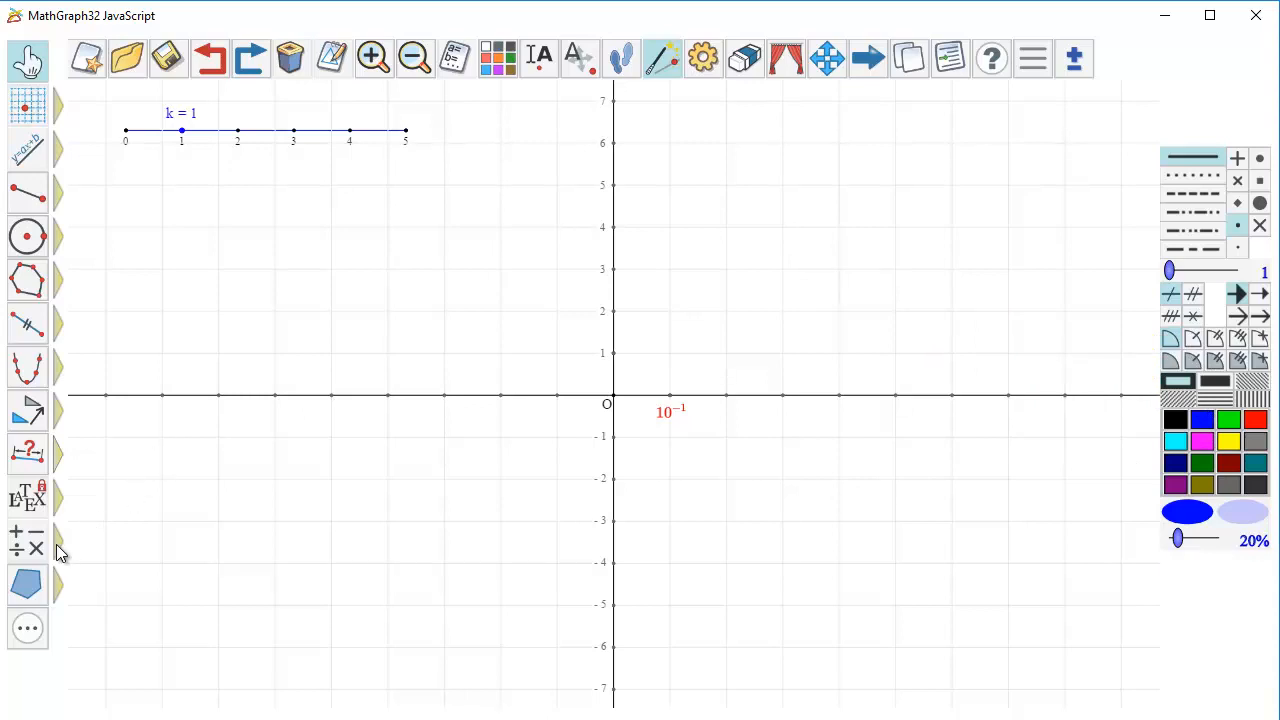
pyautogui.click(24, 543)
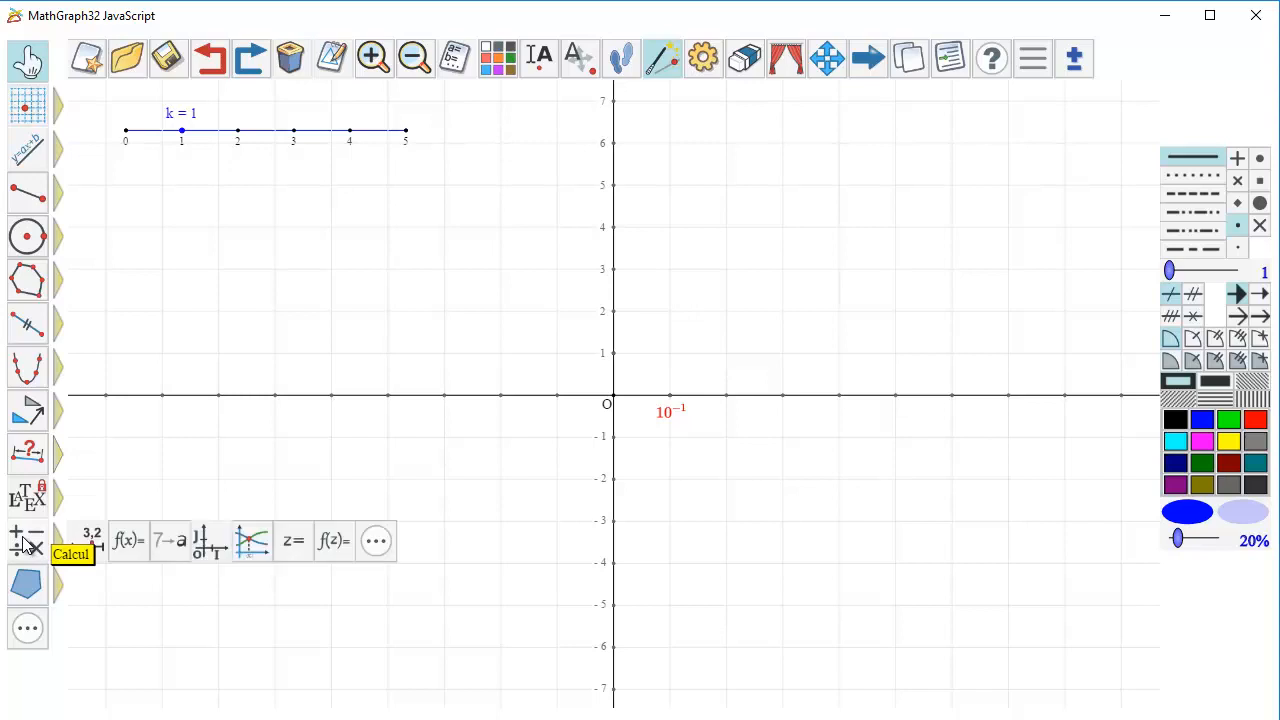
pyautogui.click(130, 540)
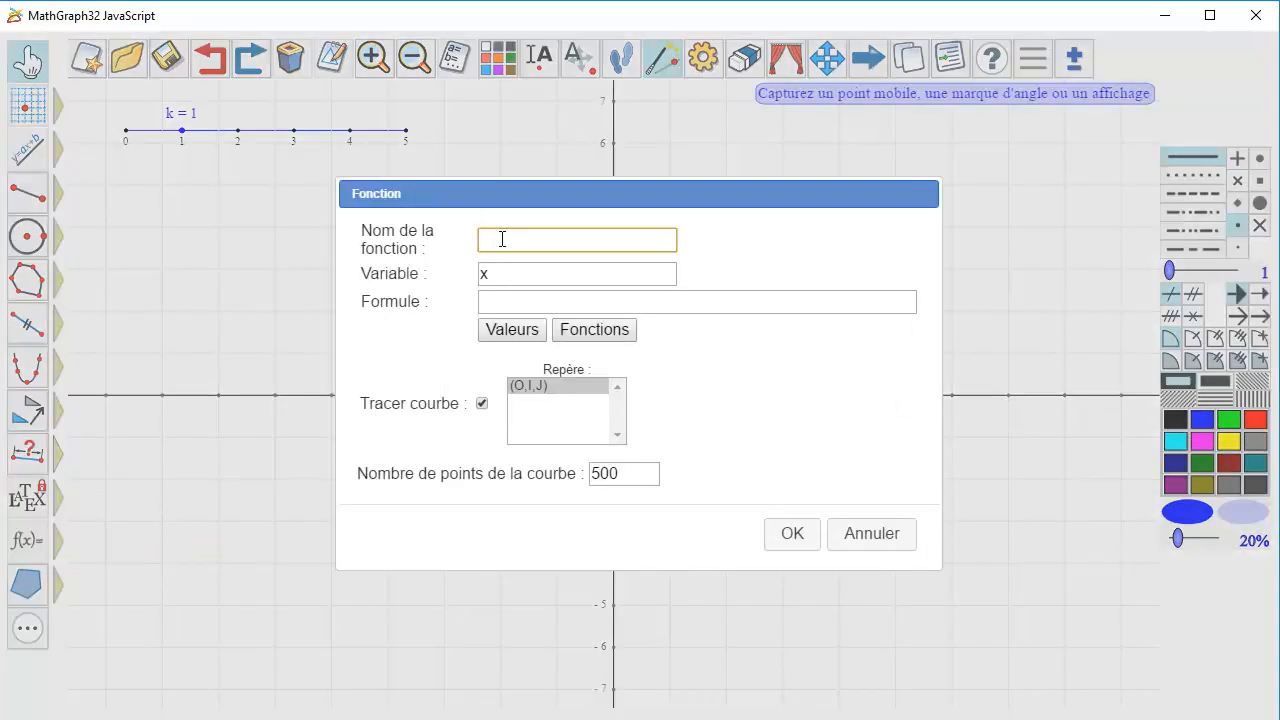
pyautogui.click(524, 308)
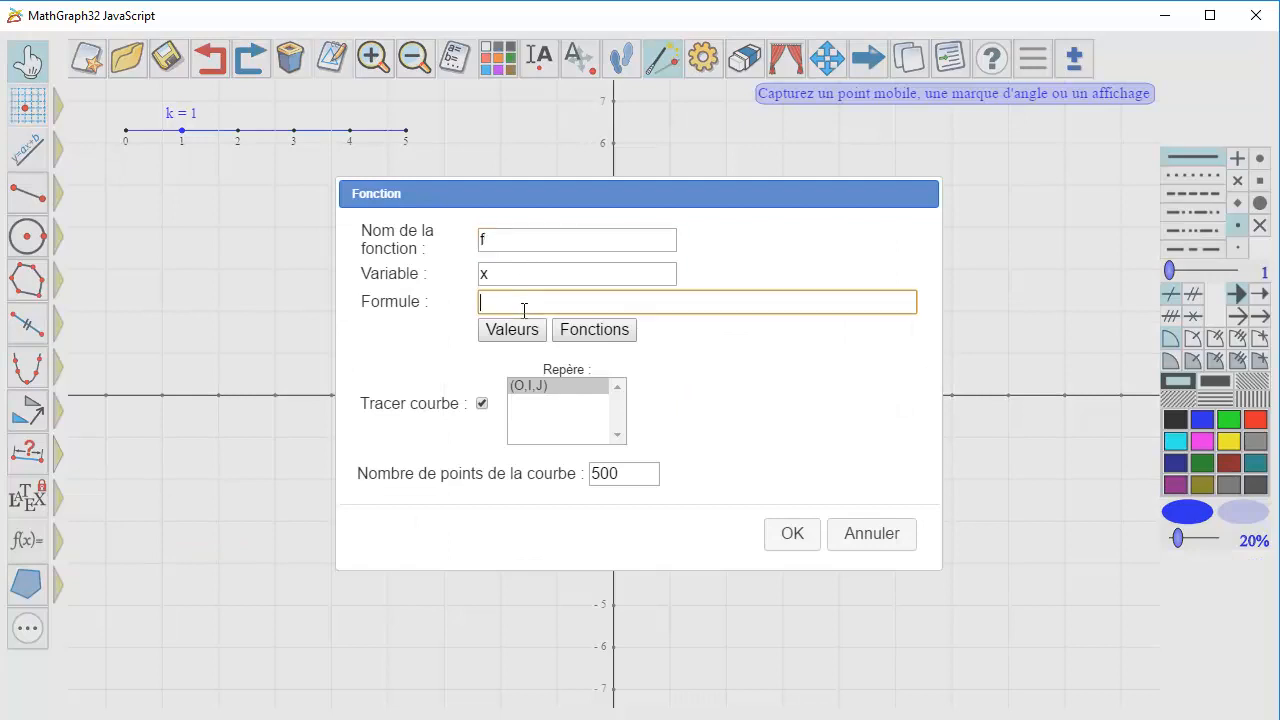
pyautogui.write('sin(1/')
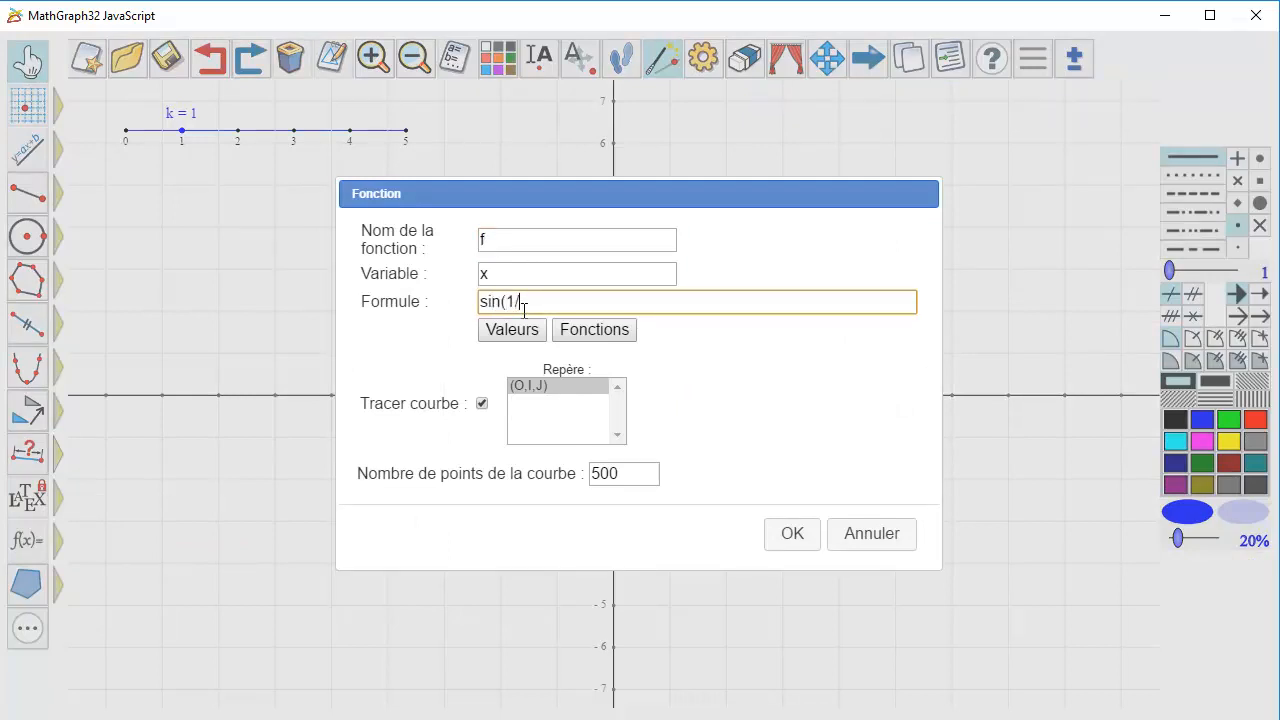
pyautogui.write('x')
# Set the curve's number of points to 2000 and plot the function in frame (O,I,J).
pyautogui.doubleClick(626, 474)
pyautogui.write('2000')
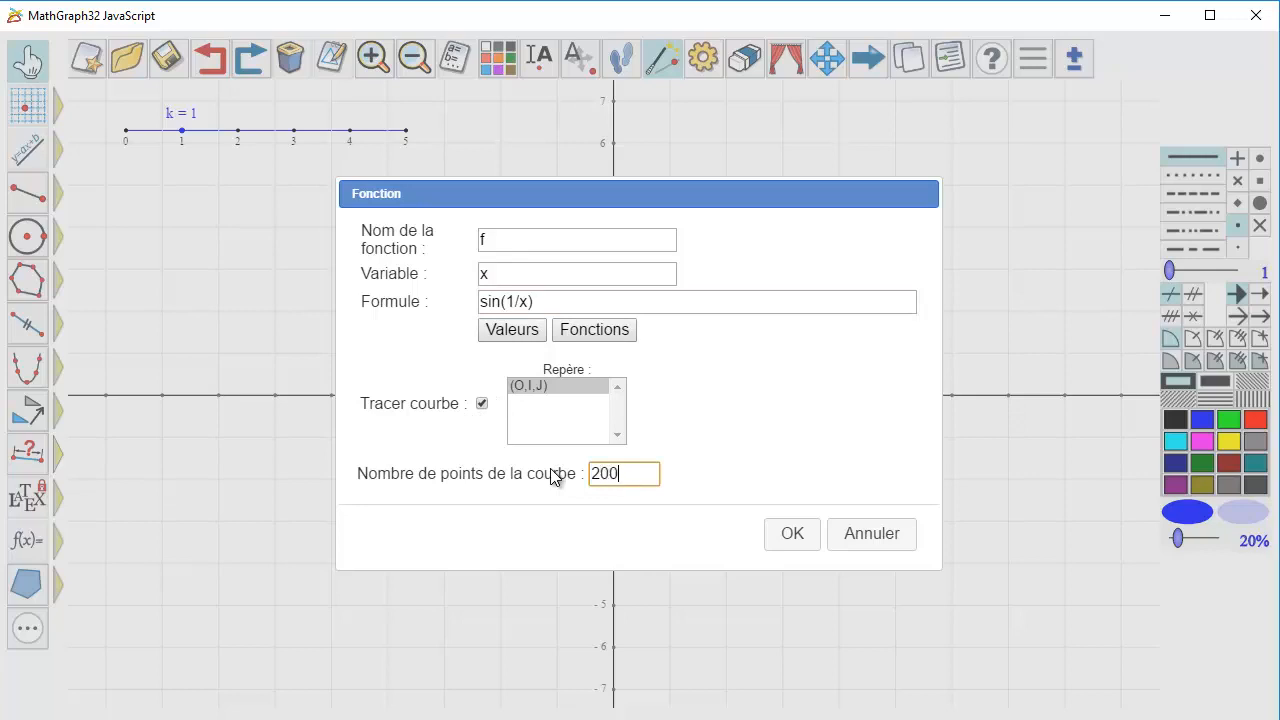
pyautogui.click(788, 535)
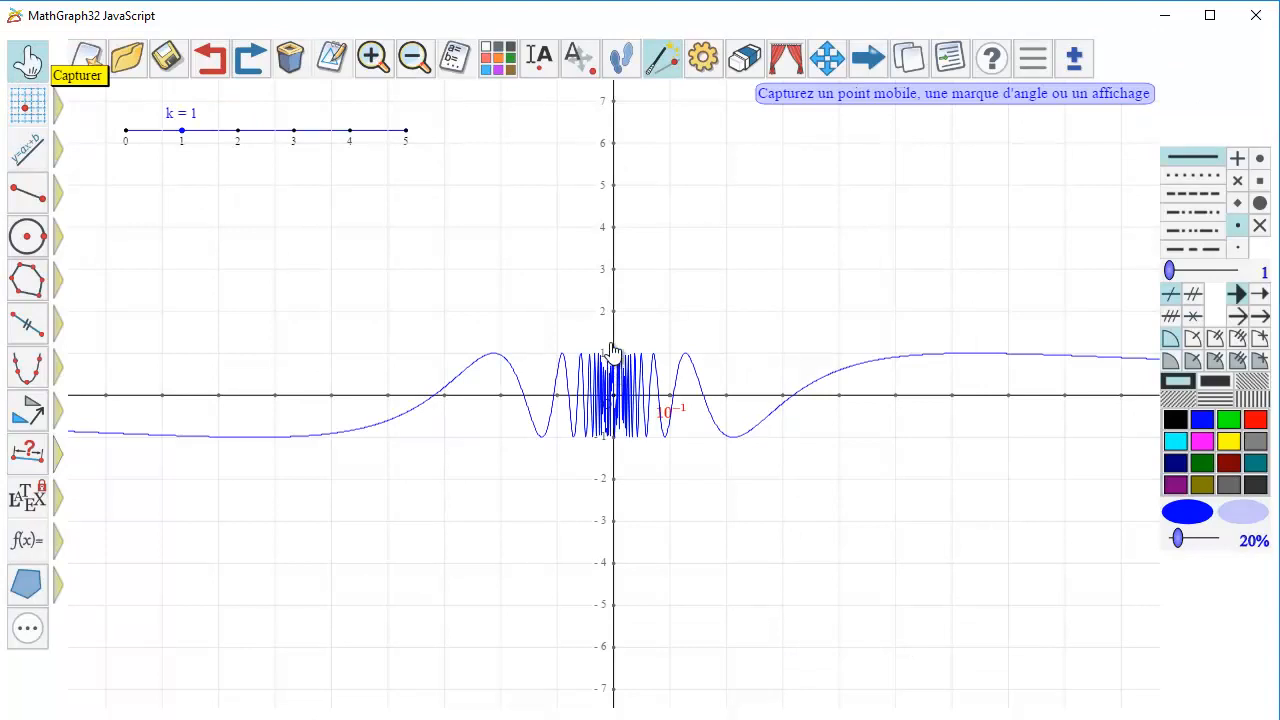
# Stretch the y-axis unit to about four times its length by moving unit point J upwards.
pyautogui.moveTo(609, 354); pyautogui.dragTo(607, 218)
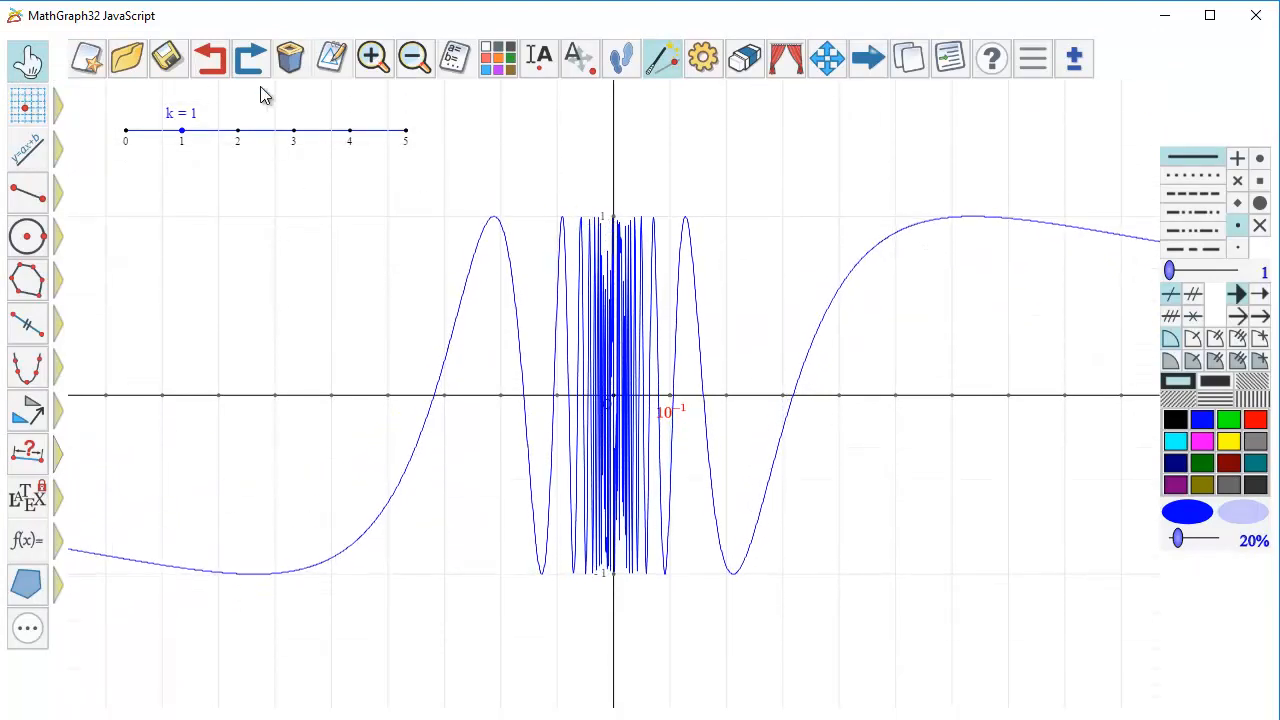
# Move slider k to 2 and widen the x-axis unit slightly by shifting unit point I away from the origin.
pyautogui.click(28, 60)
pyautogui.moveTo(184, 131); pyautogui.dragTo(222, 146)
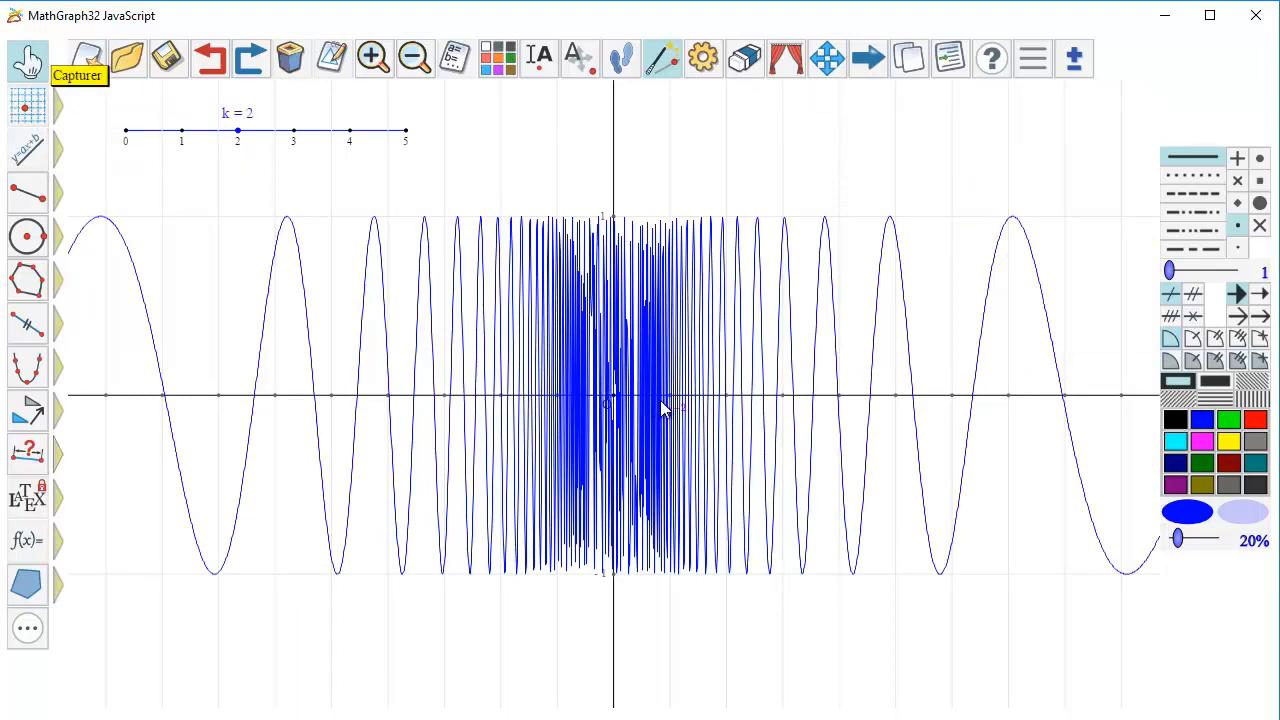
pyautogui.moveTo(669, 400); pyautogui.dragTo(686, 404)
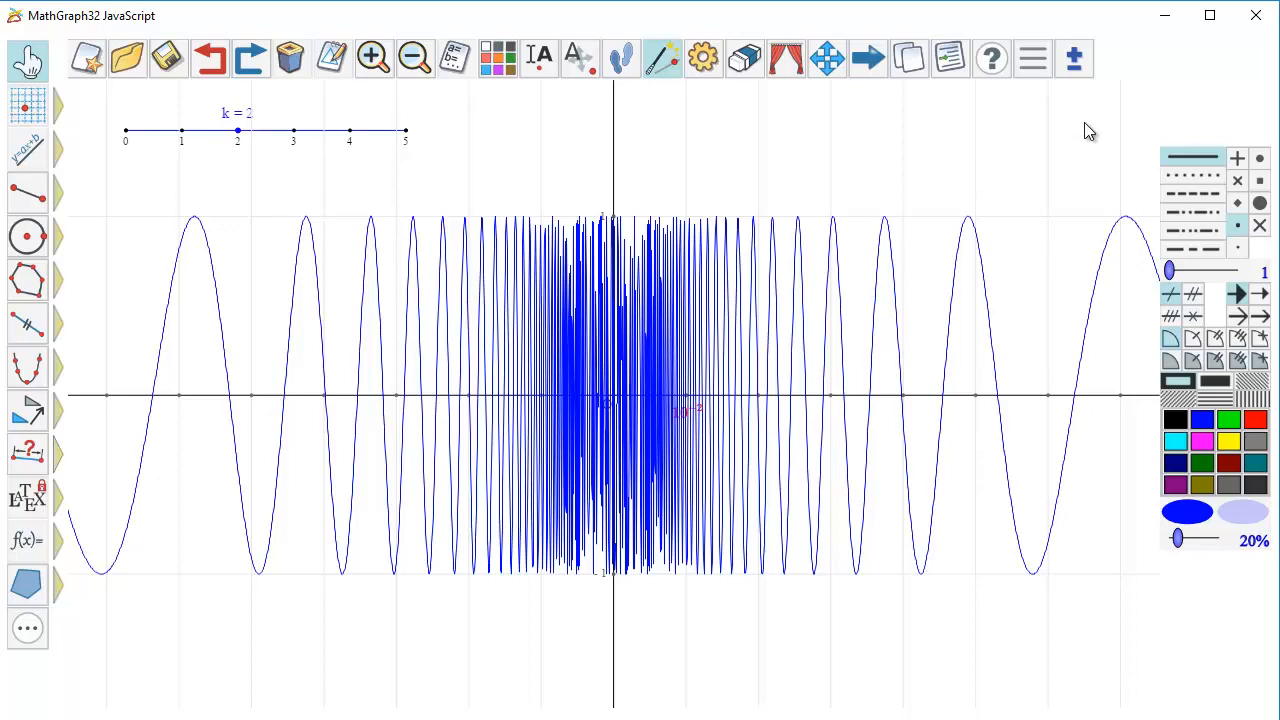
# Reorder the red power-of-ten LaTeX label towards the end so it is drawn in front of the curve.
pyautogui.click(1075, 60)
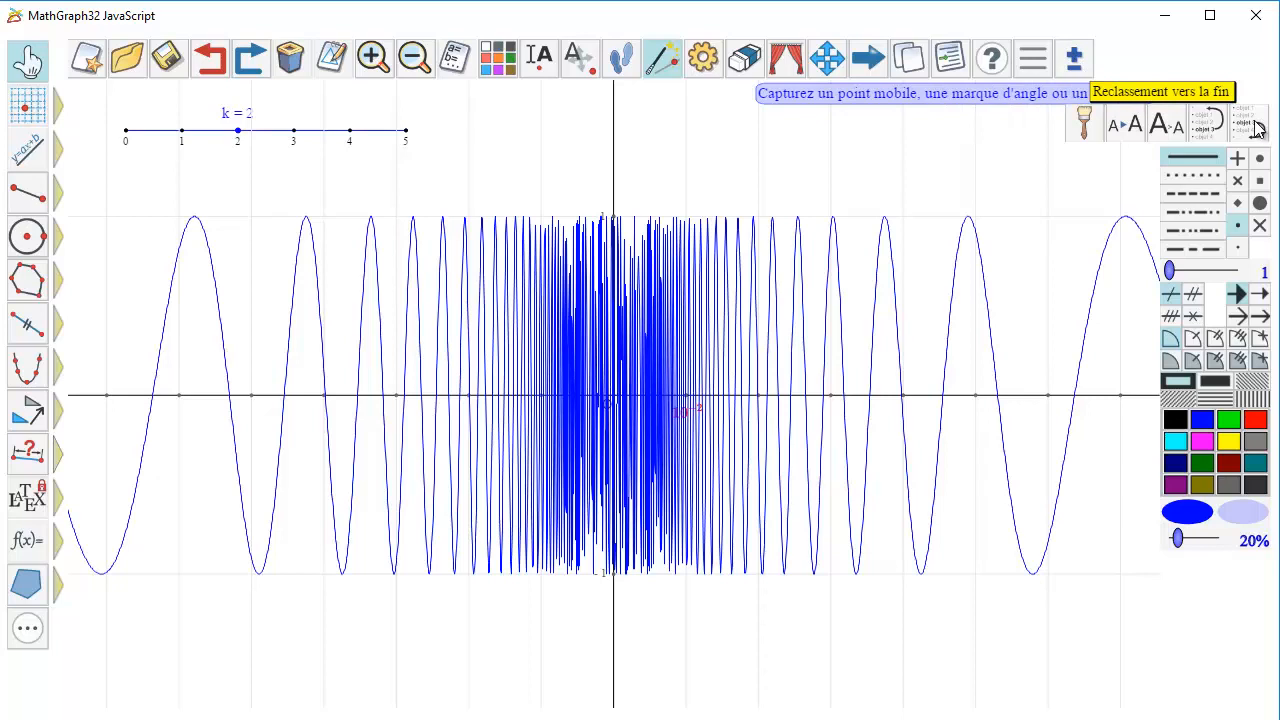
pyautogui.click(1256, 126)
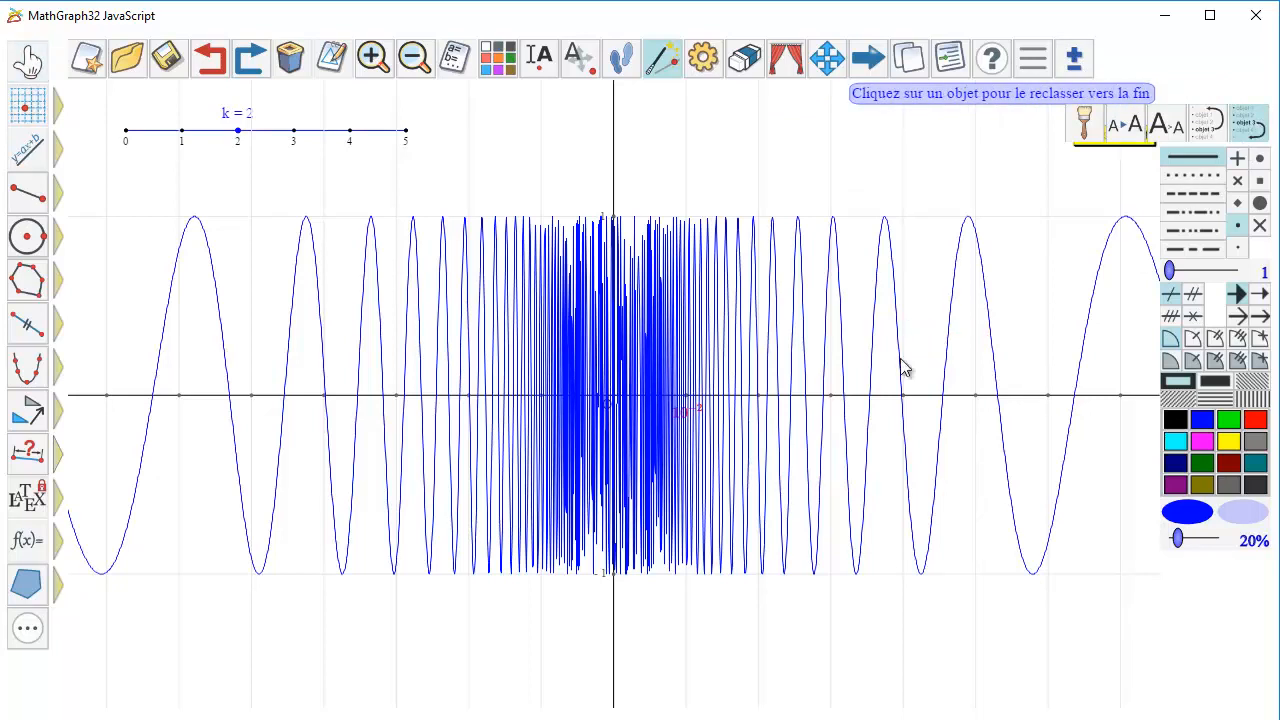
pyautogui.click(688, 418)
pyautogui.click(843, 410)
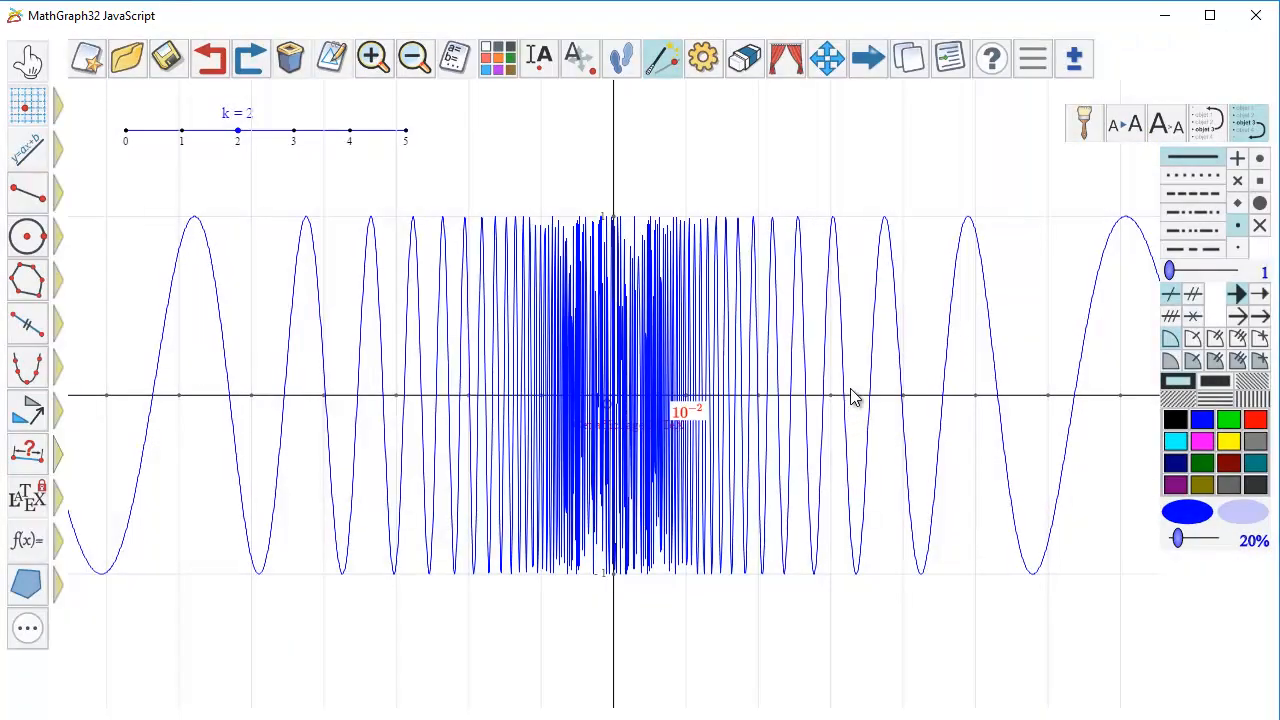